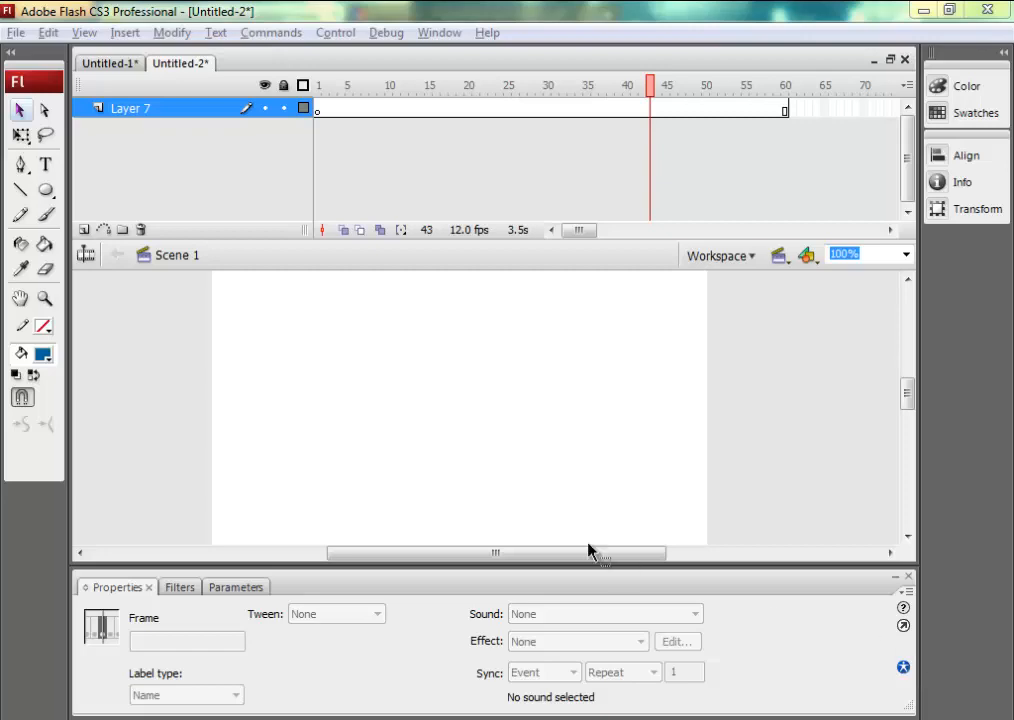
# Rename Layer 7 as gelas.
pyautogui.click(150, 110)
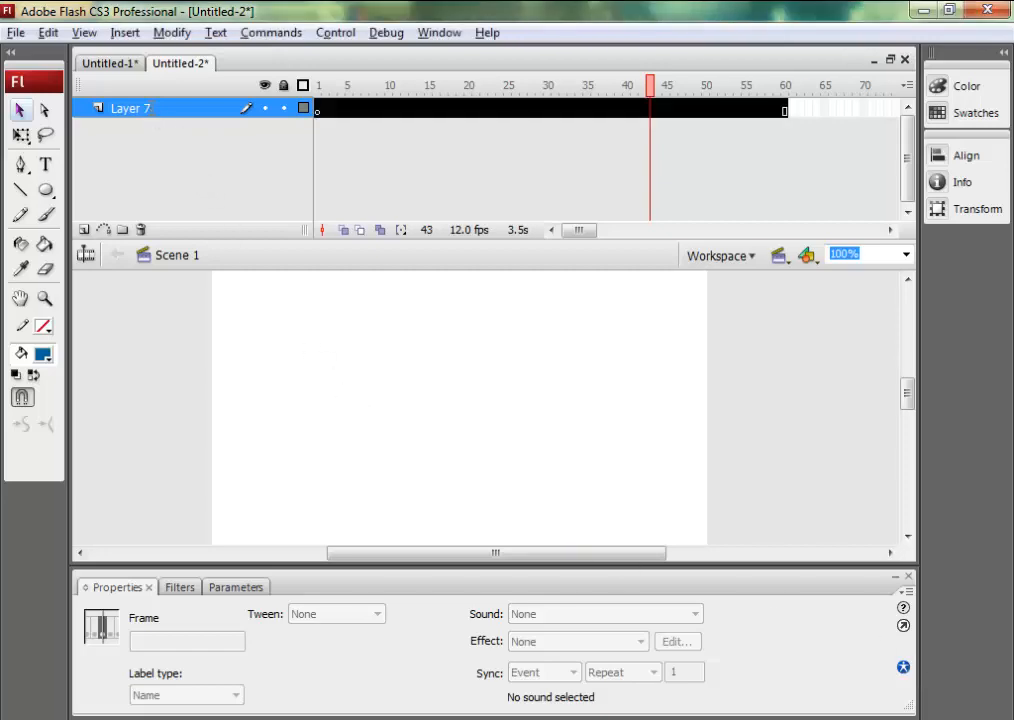
pyautogui.doubleClick(150, 108)
pyautogui.write('geads')
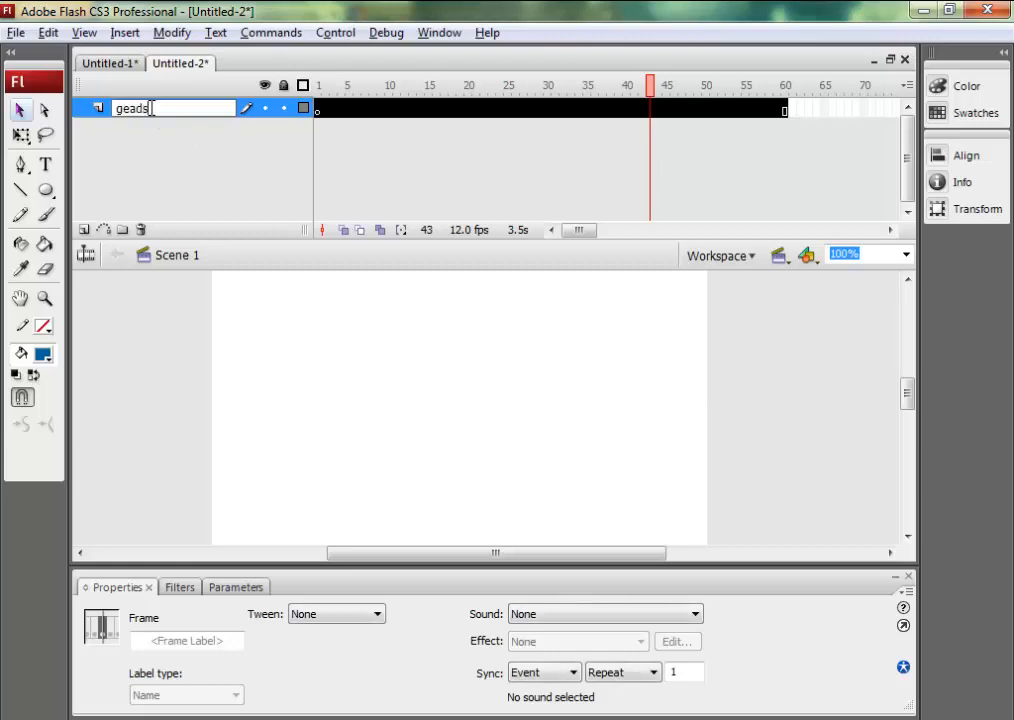
pyautogui.press('BackSpace')
pyautogui.press('BackSpace')
pyautogui.press('BackSpace')
pyautogui.write(';')
pyautogui.write('las')
pyautogui.press('Return')
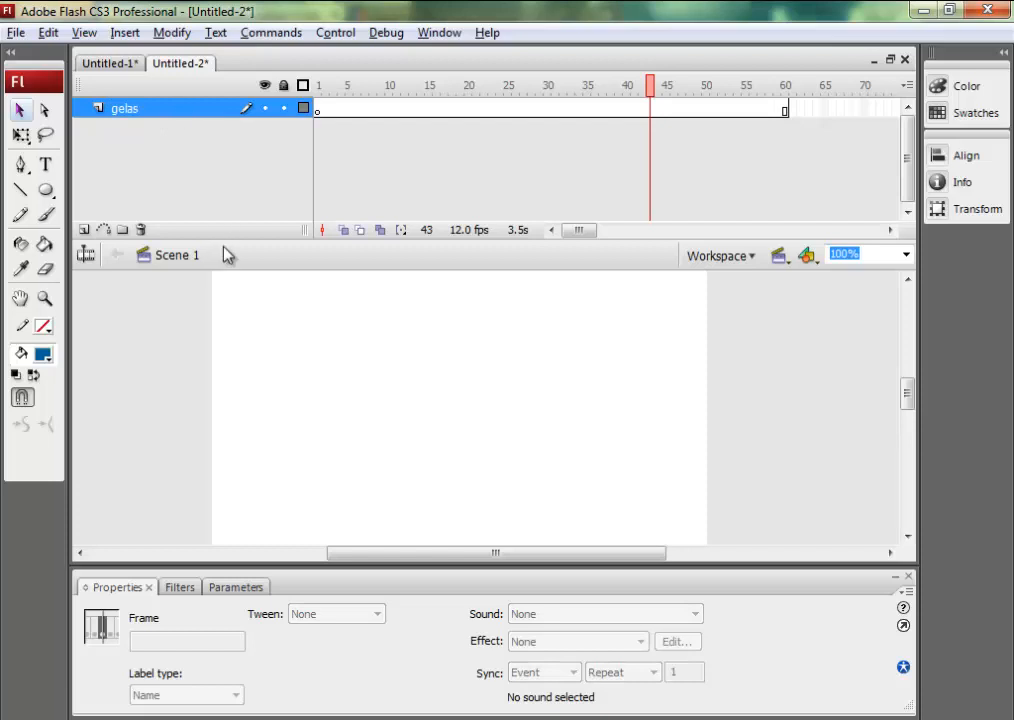
# Draw a tall #996633 brown rectangle for the mug body and a smaller one about 50 by 83 px to its left, without strokes.
pyautogui.click(44, 192)
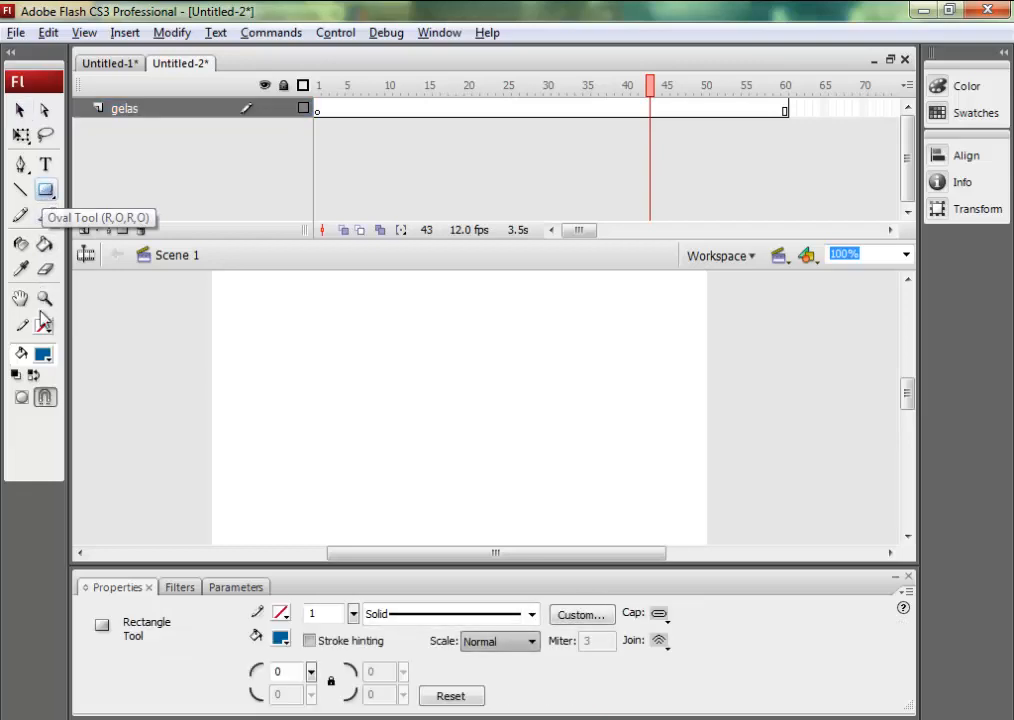
pyautogui.click(46, 358)
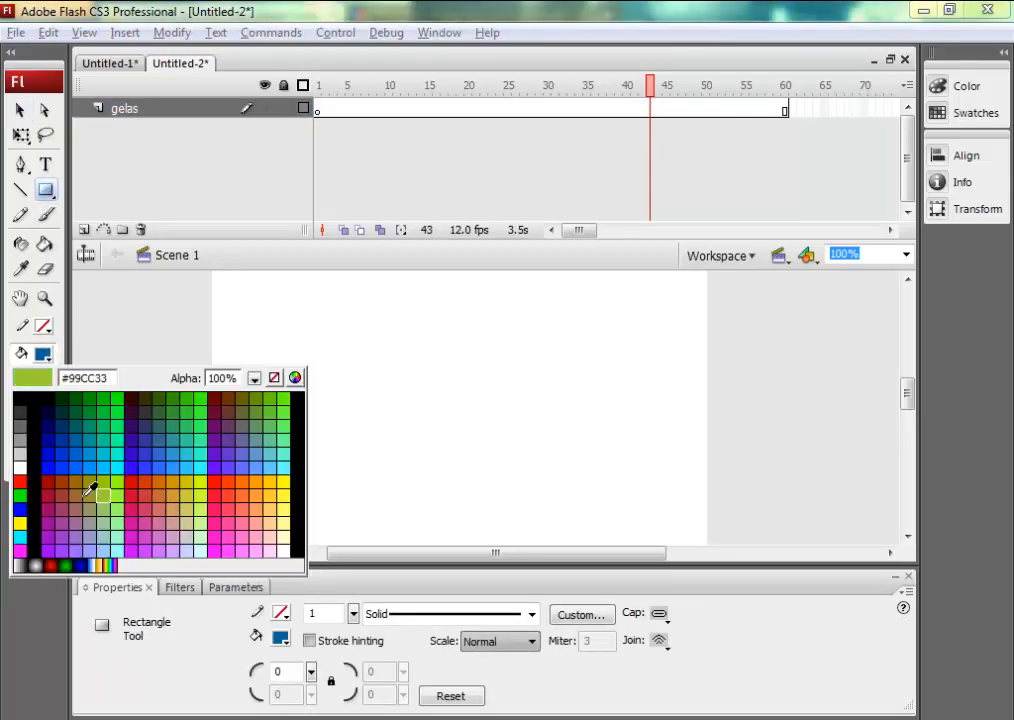
pyautogui.click(77, 495)
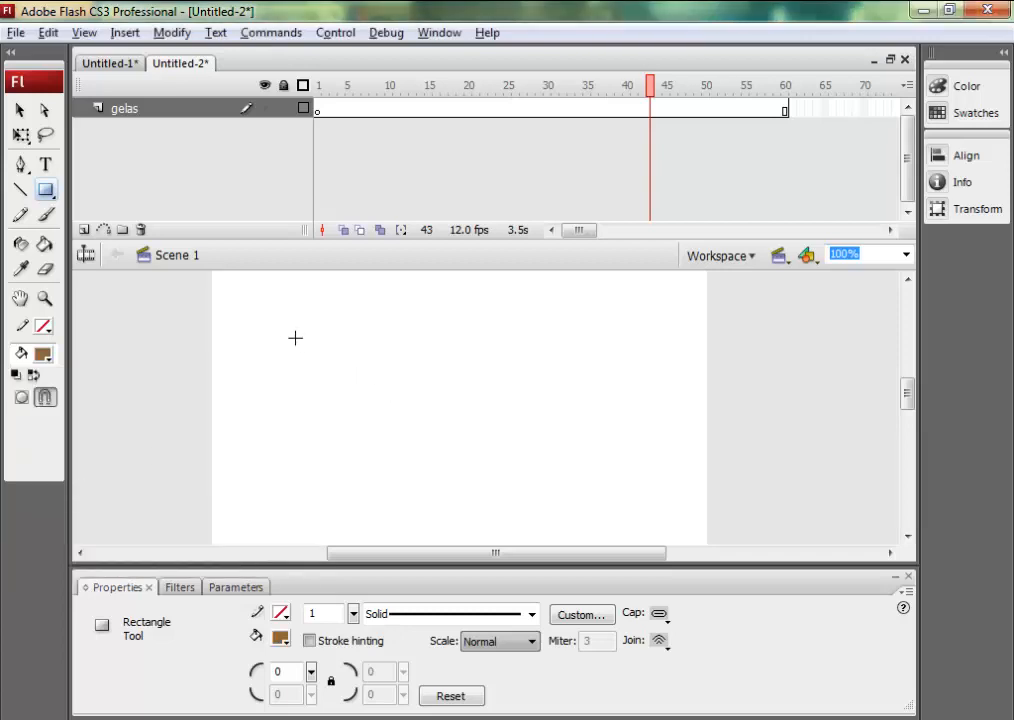
pyautogui.moveTo(287, 333); pyautogui.dragTo(366, 452)
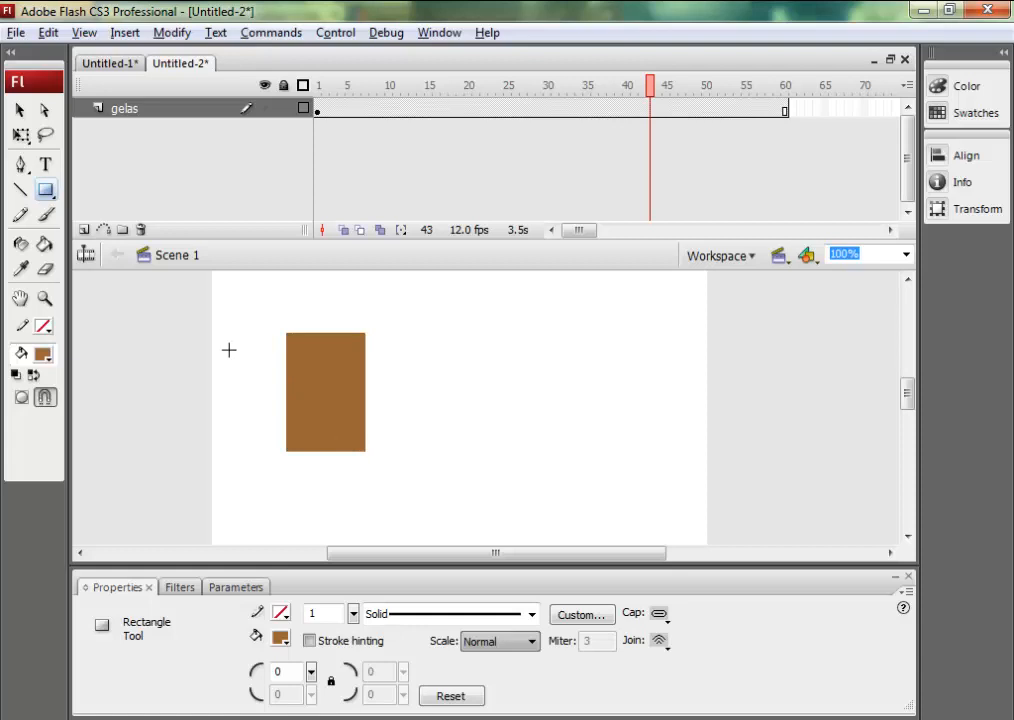
pyautogui.moveTo(223, 344); pyautogui.dragTo(273, 425)
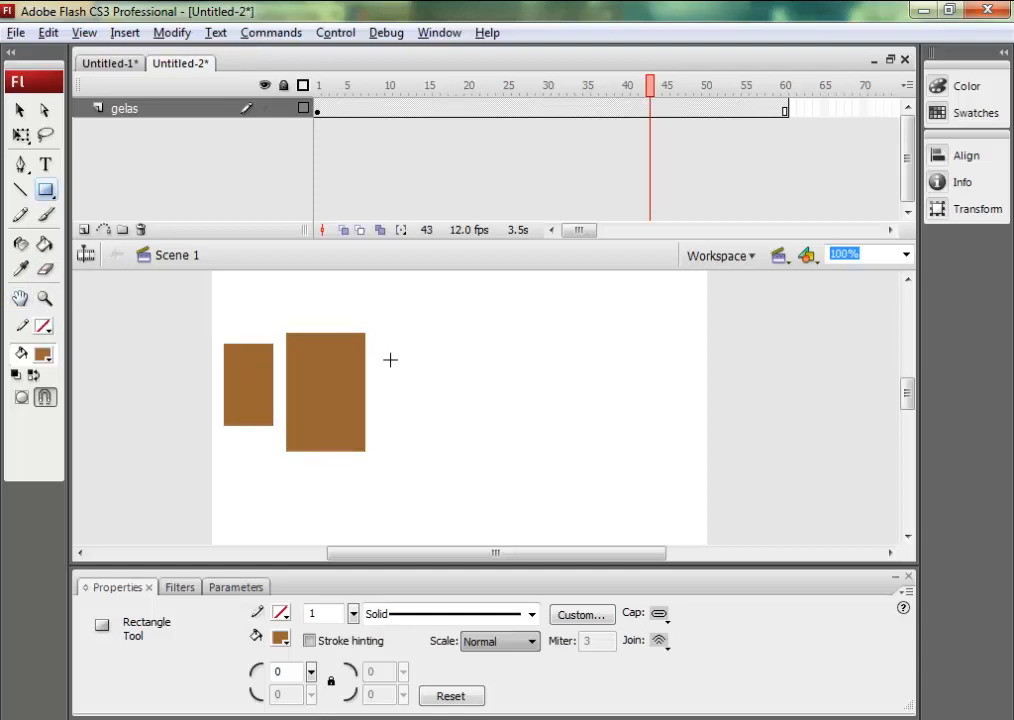
pyautogui.moveTo(390, 359); pyautogui.dragTo(446, 383)
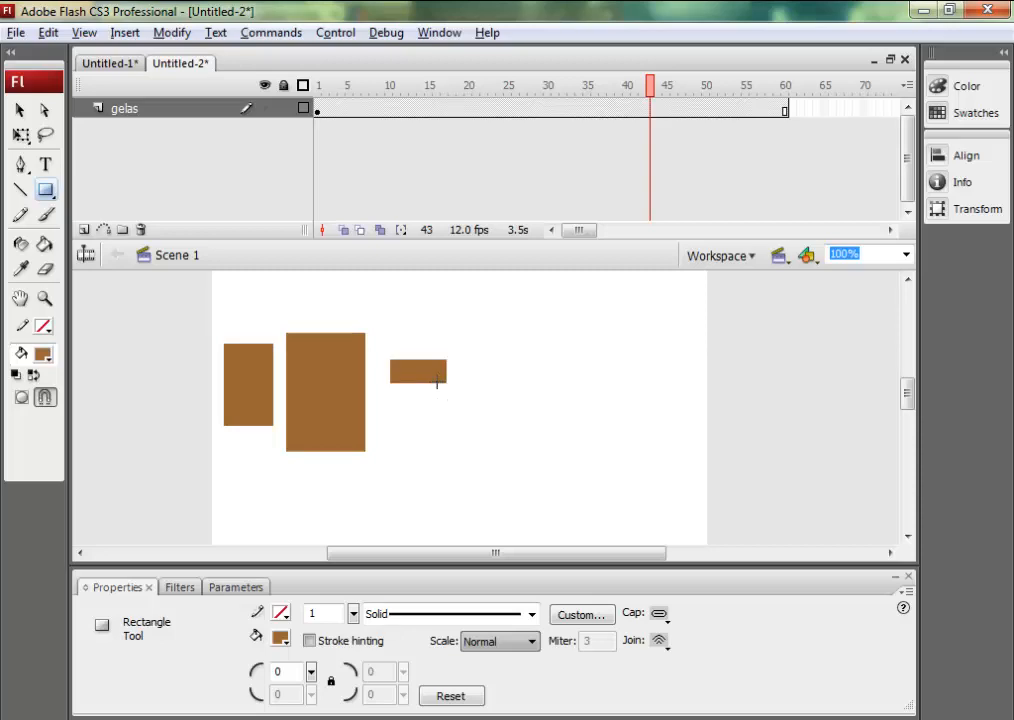
pyautogui.click(20, 110)
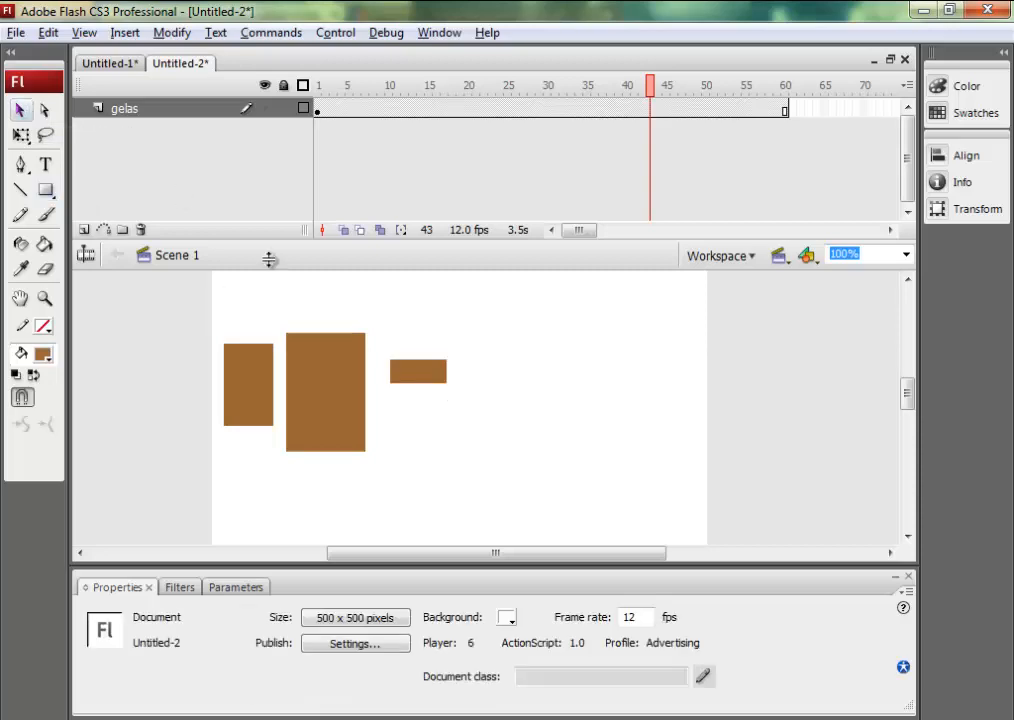
pyautogui.click(418, 370)
pyautogui.press('Delete')
# Cut an opening into the right side of the smaller rectangle by drawing a light grey rectangle over it and deleting that shape.
pyautogui.click(43, 354)
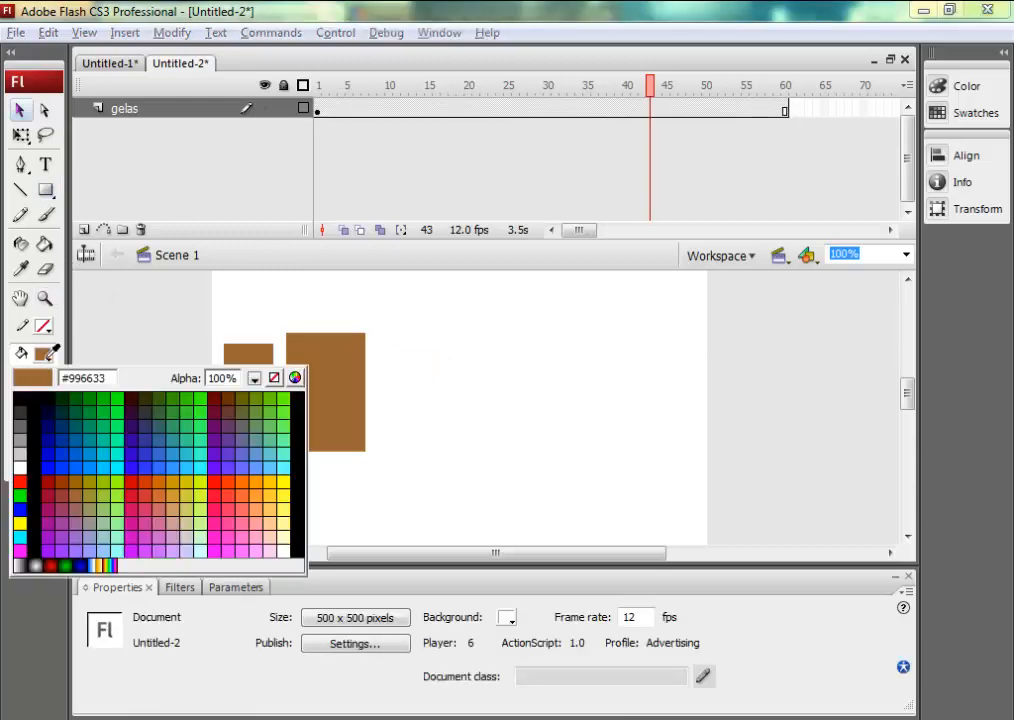
pyautogui.click(19, 453)
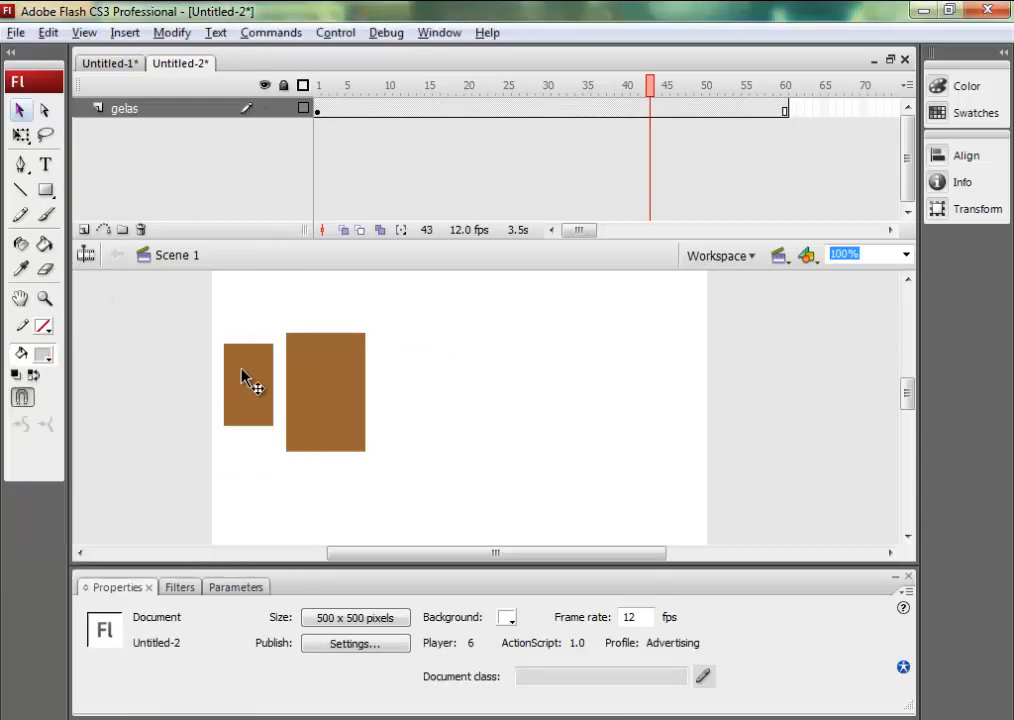
pyautogui.click(45, 190)
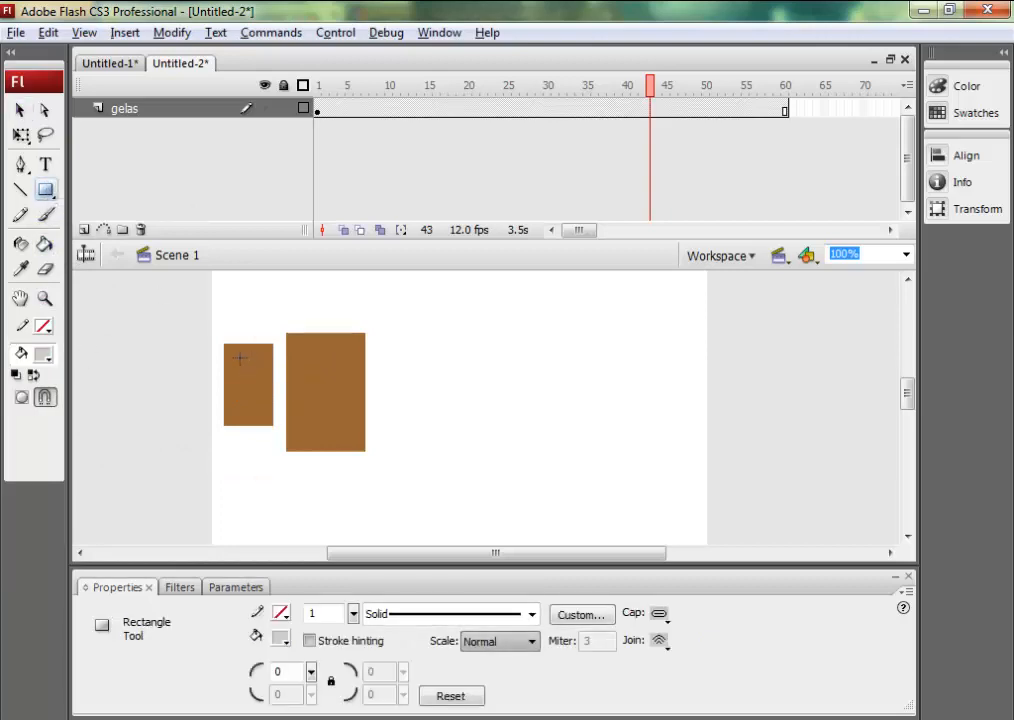
pyautogui.moveTo(240, 357); pyautogui.dragTo(276, 410)
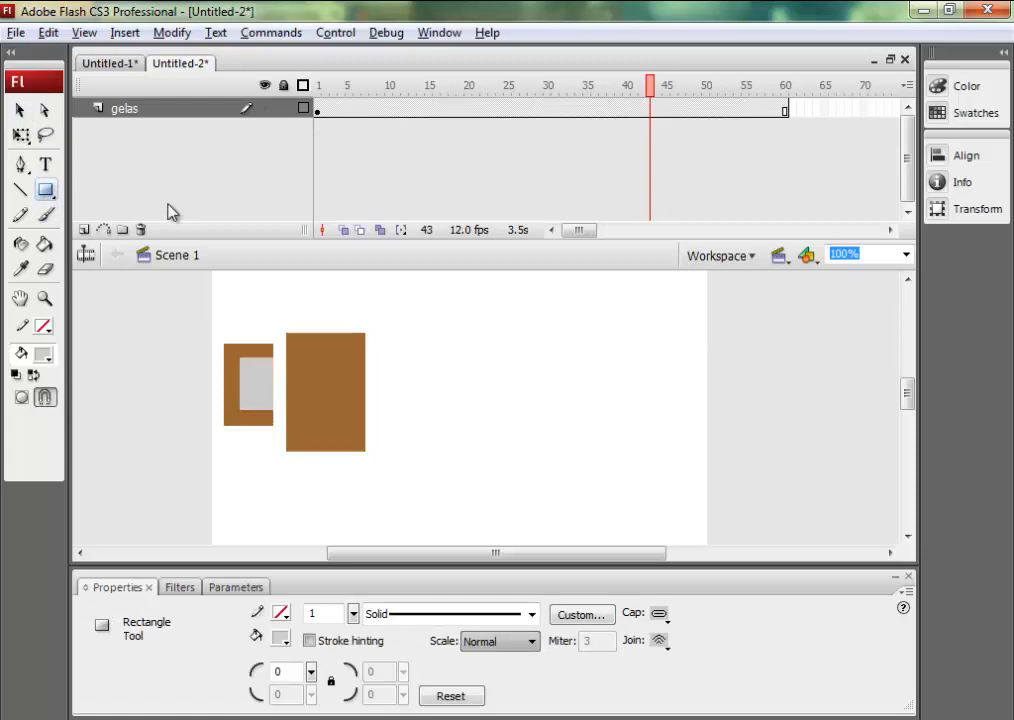
pyautogui.click(17, 113)
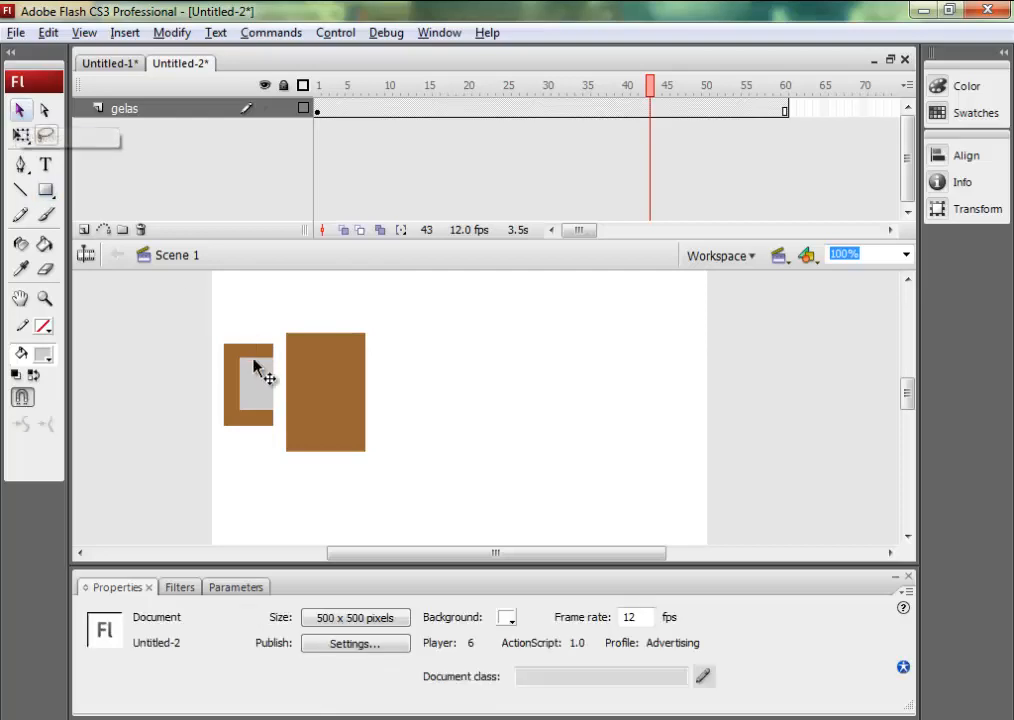
pyautogui.click(257, 376)
pyautogui.press('Delete')
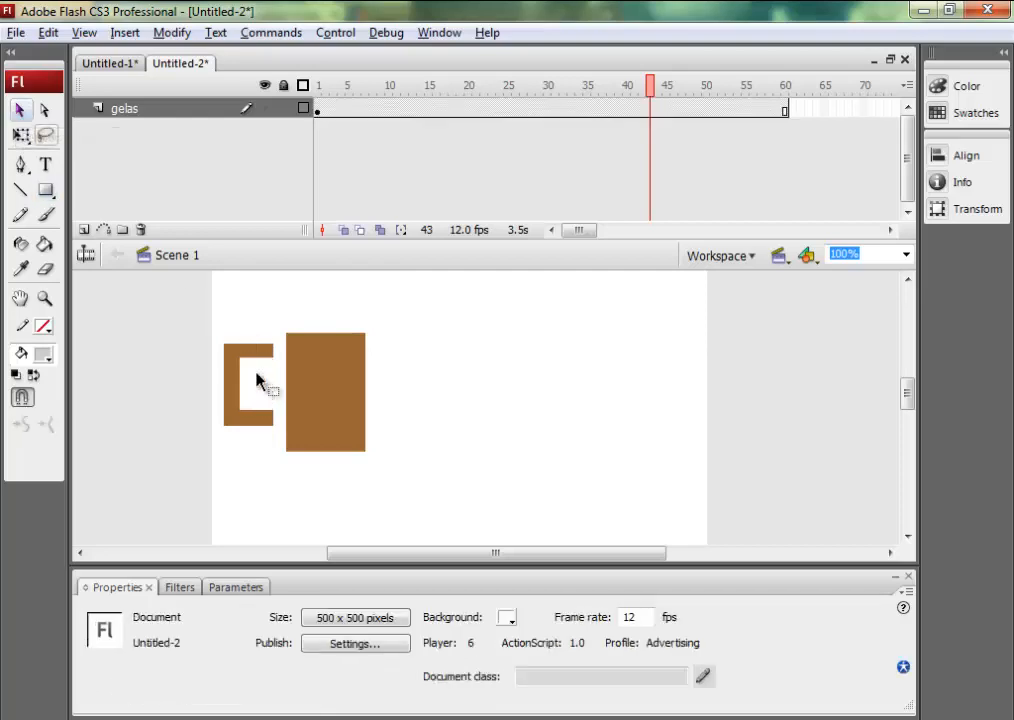
# Move the C-shaped handle against the left side of the mug body and curve the mug's bottom edge slightly downward.
pyautogui.click(238, 379)
pyautogui.moveTo(238, 379)
pyautogui.mouseDown()
pyautogui.moveTo(254, 379)
pyautogui.moveTo(253, 389)
pyautogui.mouseUp()
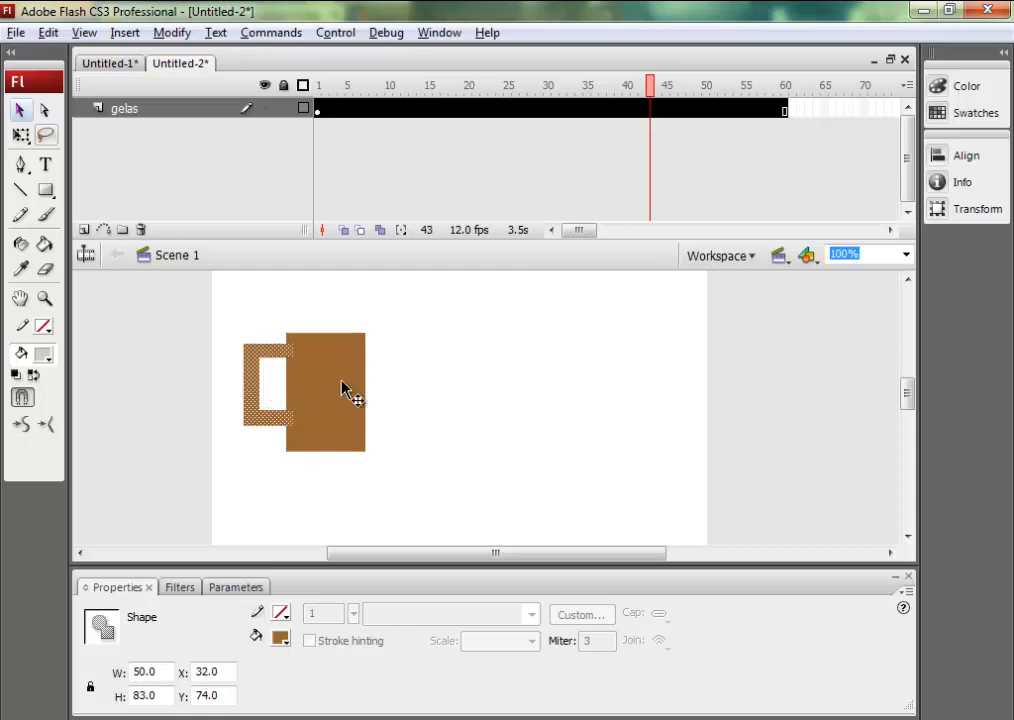
pyautogui.click(395, 403)
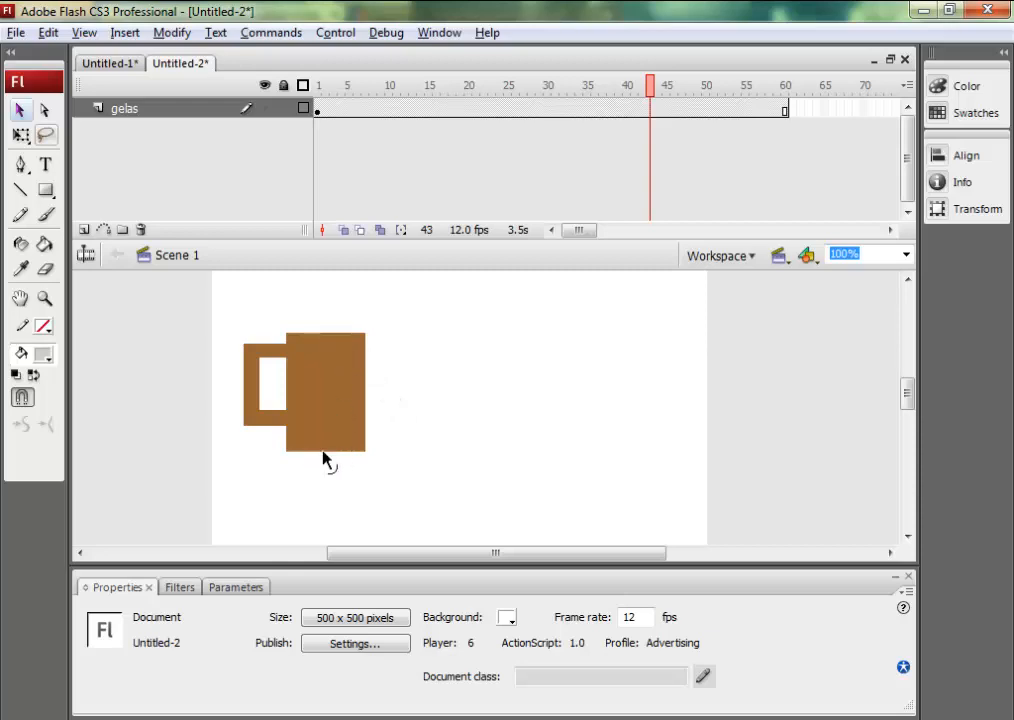
pyautogui.moveTo(323, 452); pyautogui.dragTo(322, 459)
# Convert the whole mug shape to a movie clip symbol named gelas, keeping the current Windows color scheme and disabling further prompts about it.
pyautogui.click(324, 421)
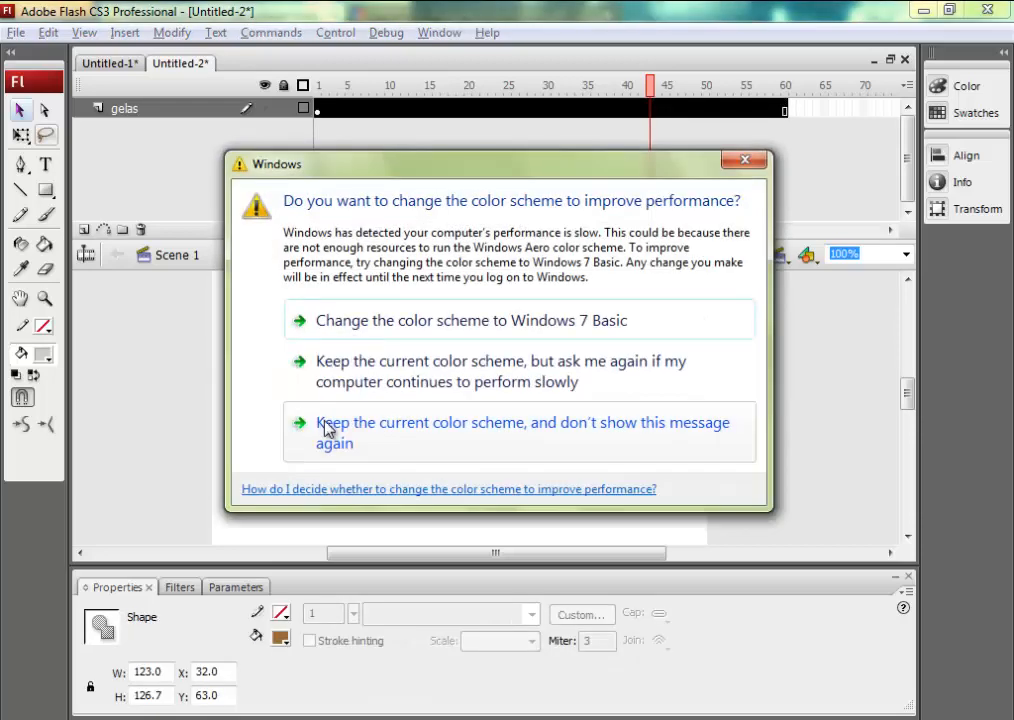
pyautogui.click(336, 428)
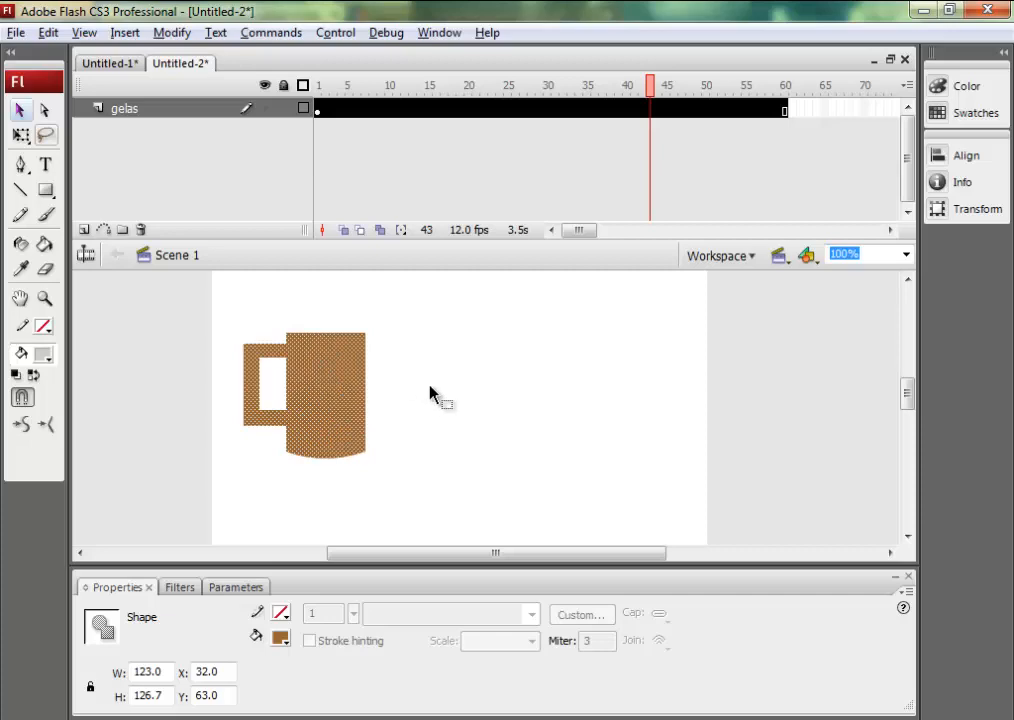
pyautogui.rightClick(348, 383)
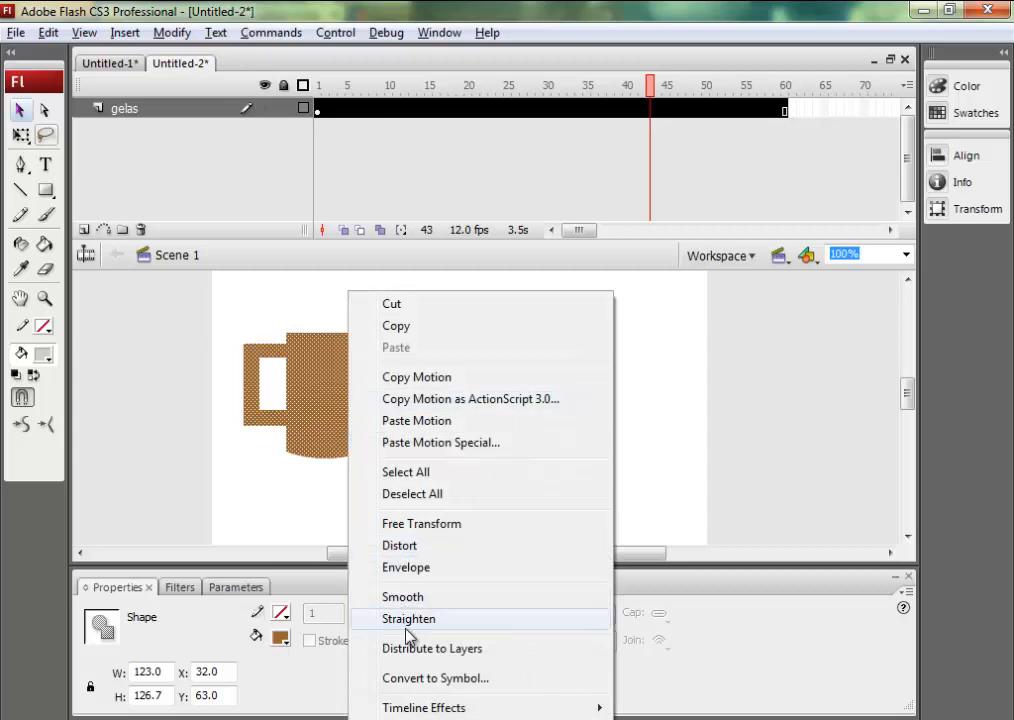
pyautogui.click(422, 679)
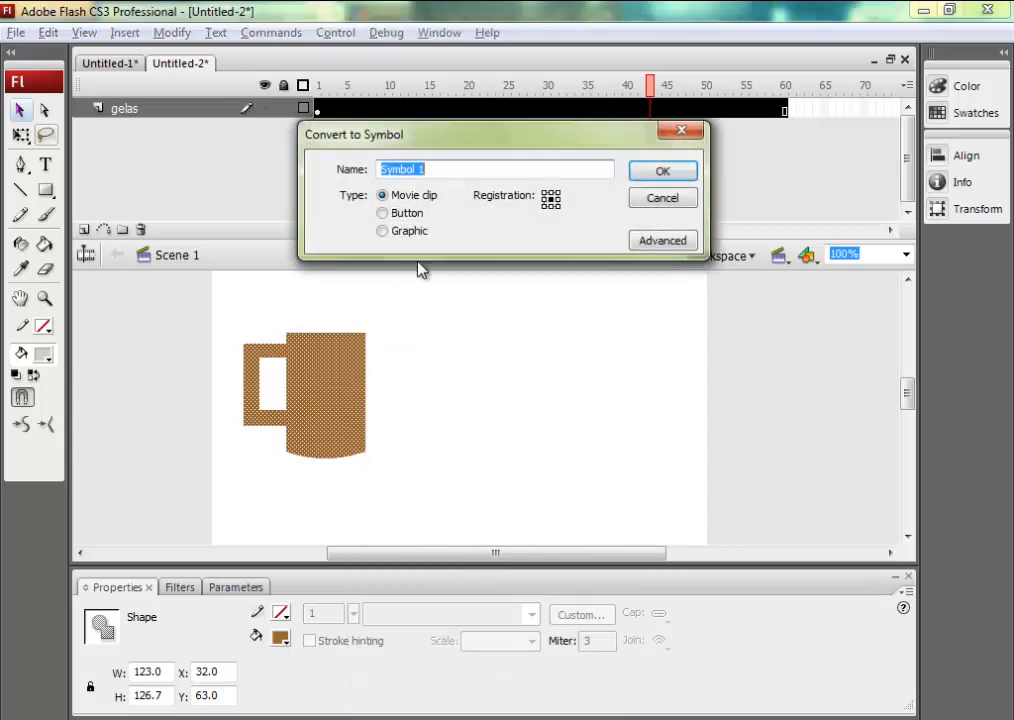
pyautogui.write('gelas')
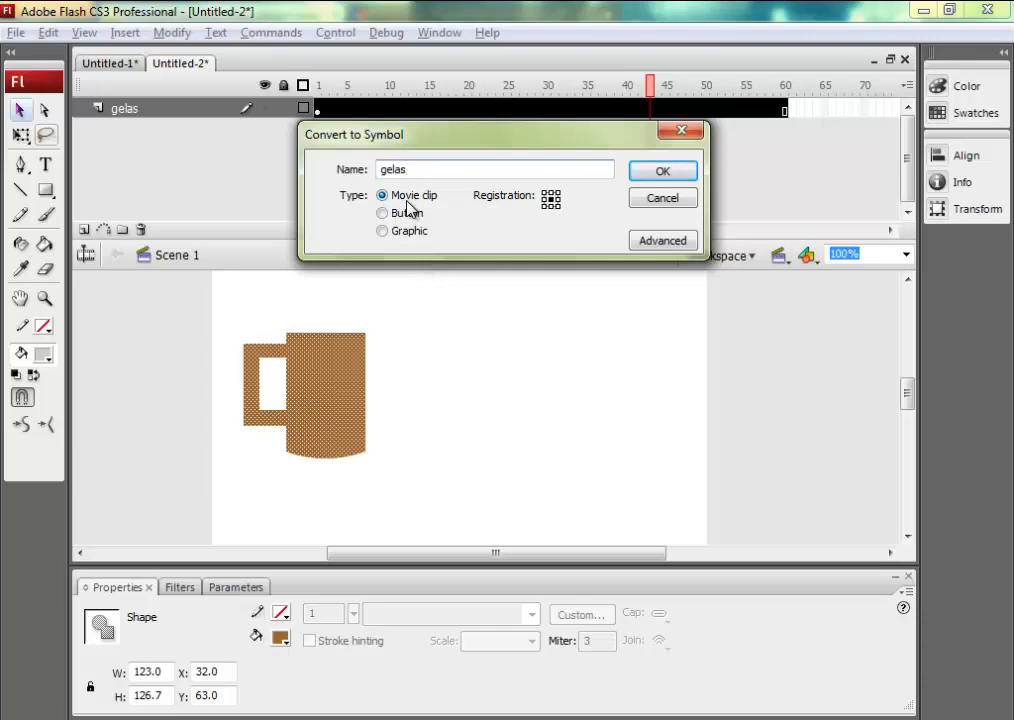
pyautogui.click(645, 172)
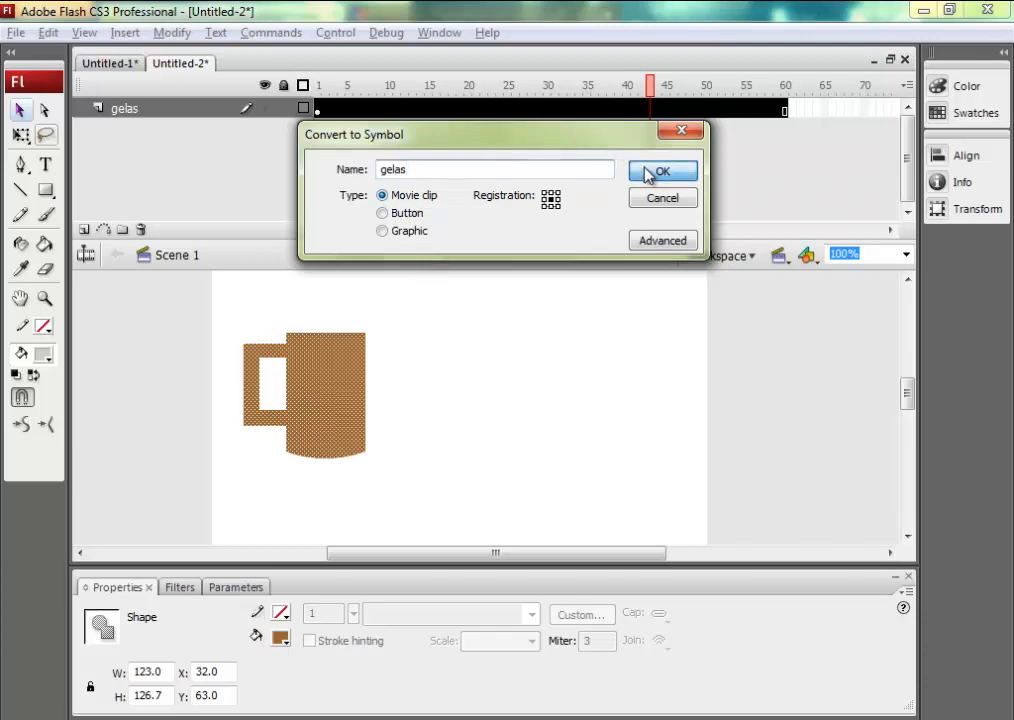
# Show the library, check the gelas movie clip in it, and collapse the library again.
pyautogui.click(428, 36)
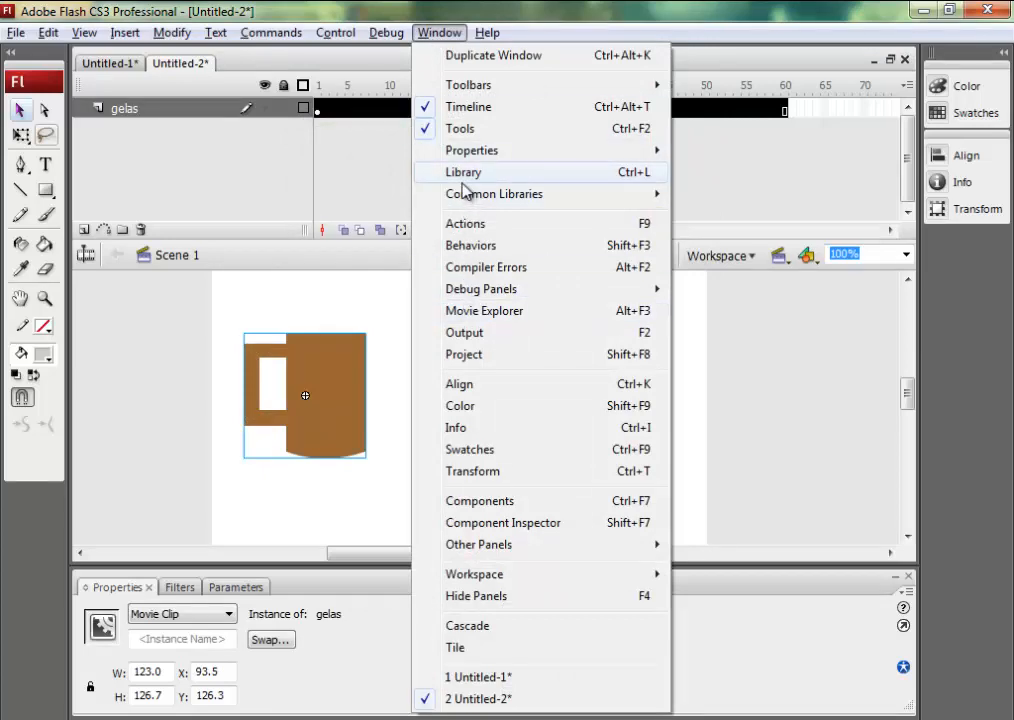
pyautogui.click(462, 180)
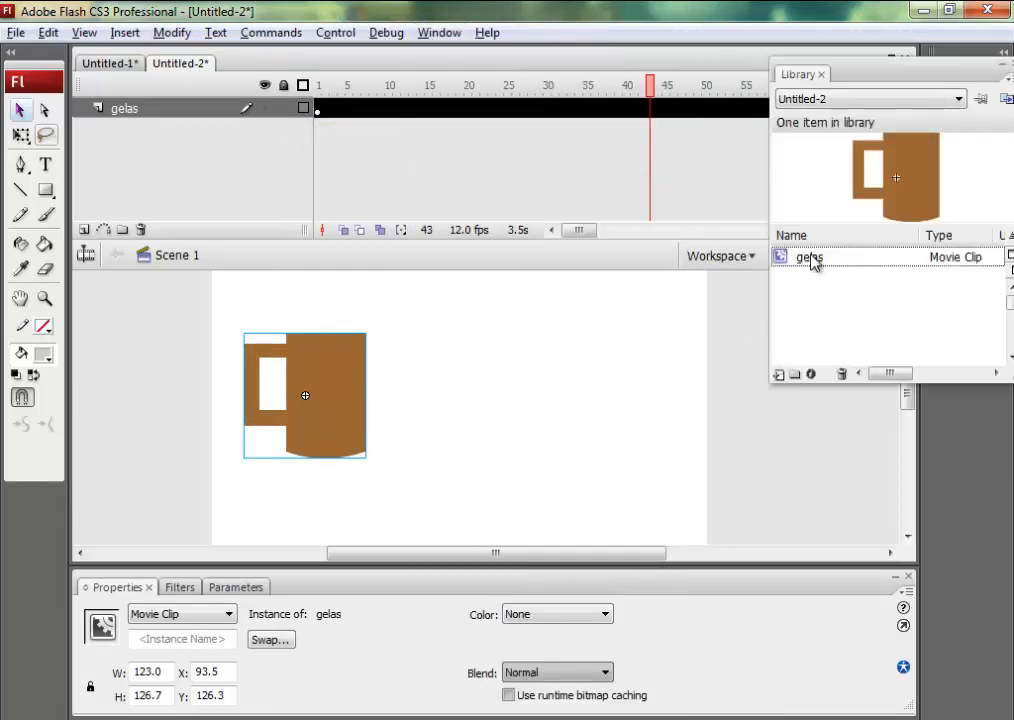
pyautogui.click(812, 260)
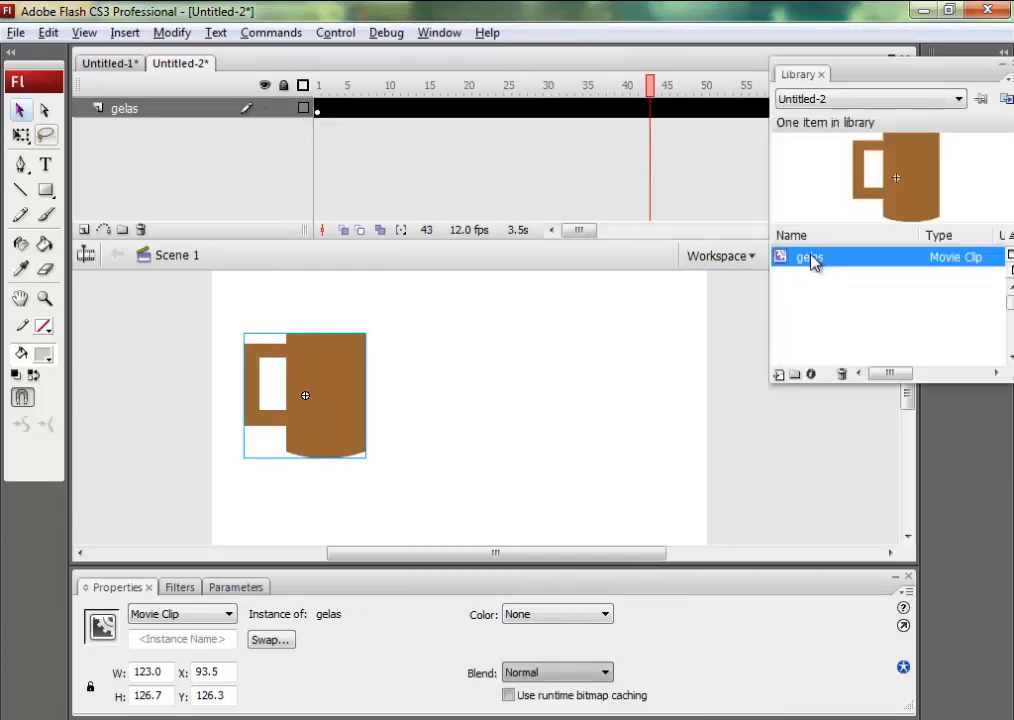
pyautogui.click(1006, 70)
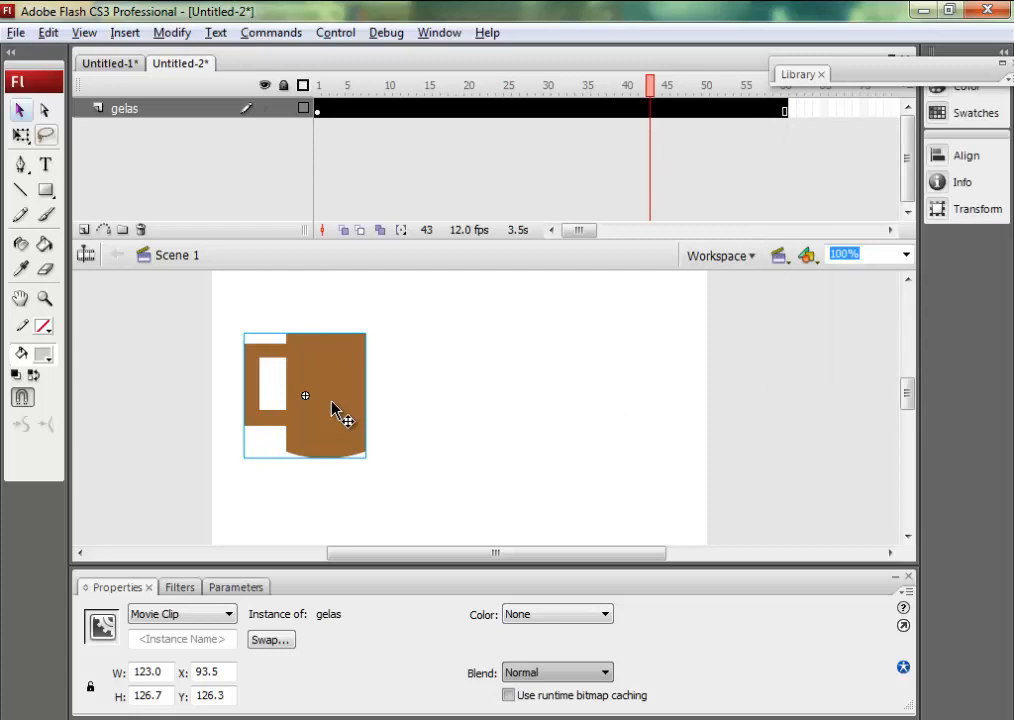
# Move the mug's transformation point from its centre to just below the middle of its bottom edge with Free Transform.
pyautogui.click(31, 141)
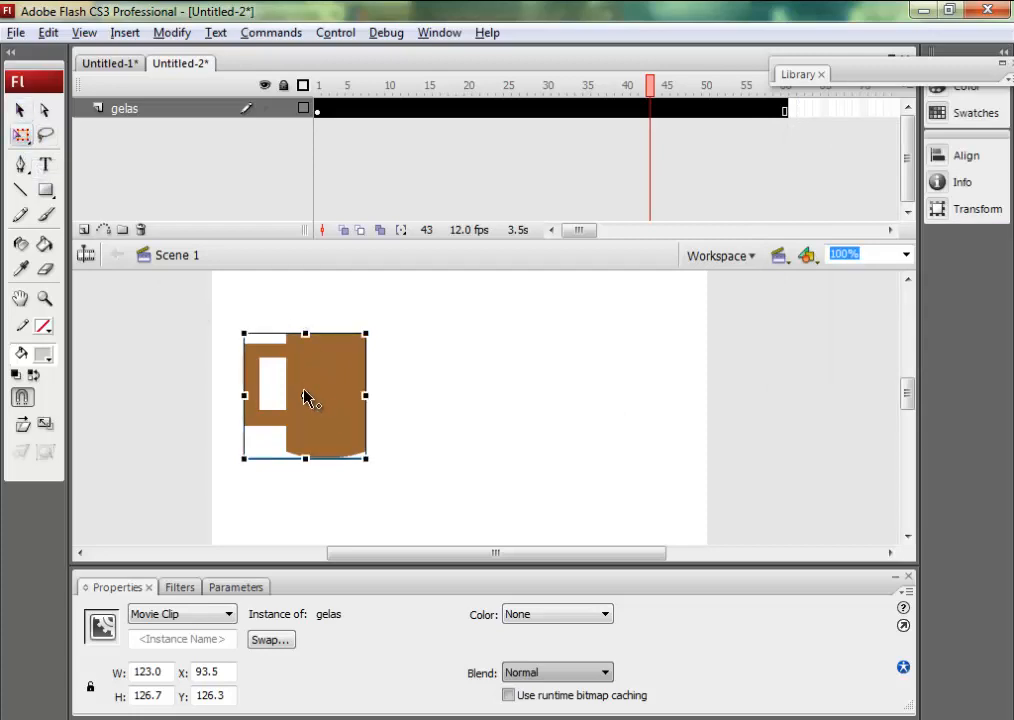
pyautogui.moveTo(308, 400); pyautogui.dragTo(304, 471)
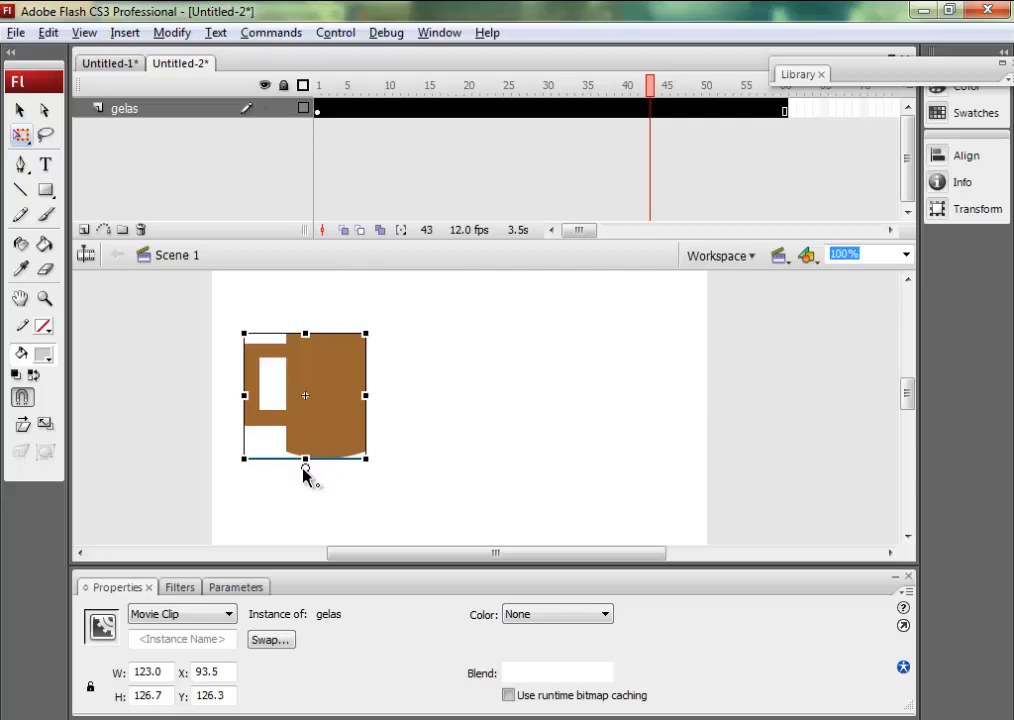
# Insert a keyframe at frame 15 of the gelas layer and rotate the mug clockwise there so that it tips over.
pyautogui.click(437, 121)
pyautogui.click(430, 110)
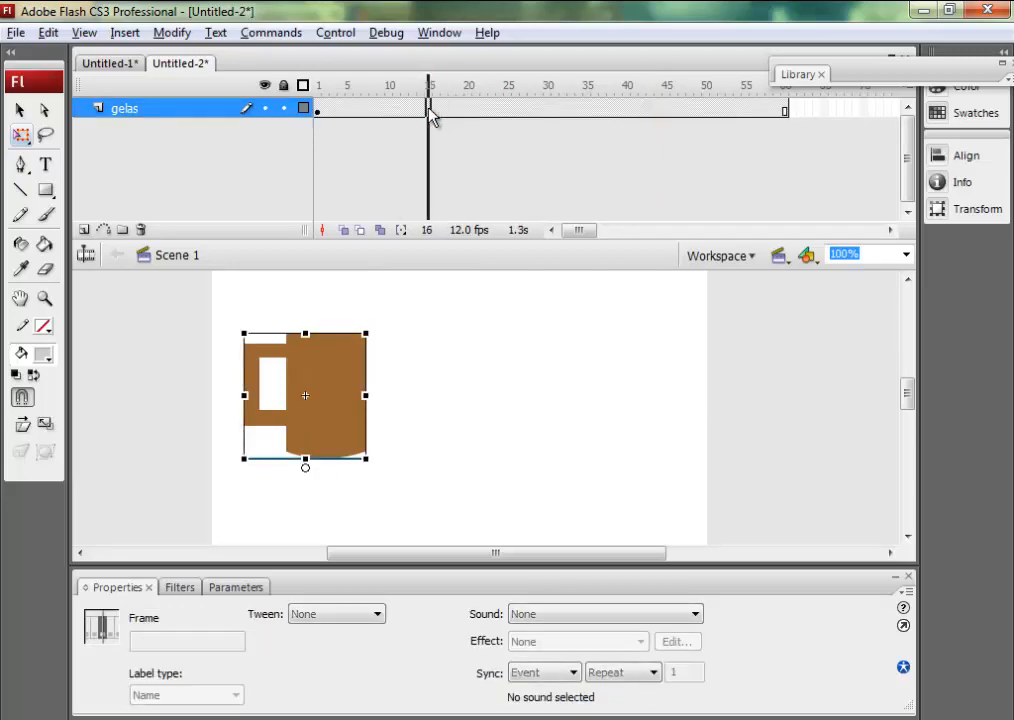
pyautogui.click(428, 110)
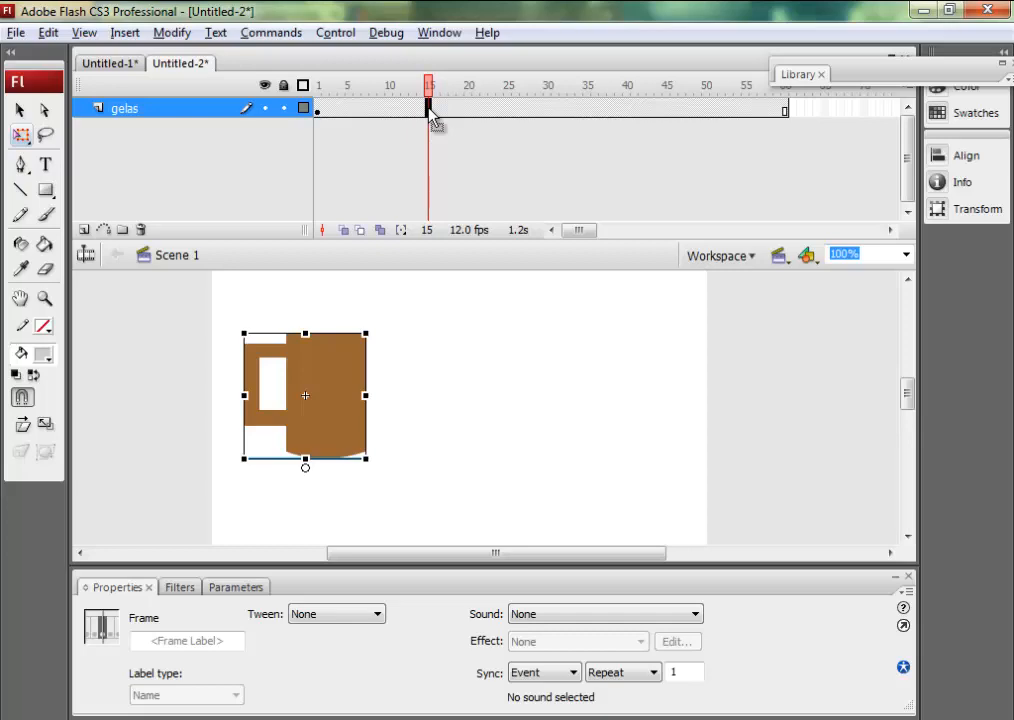
pyautogui.press('F6')
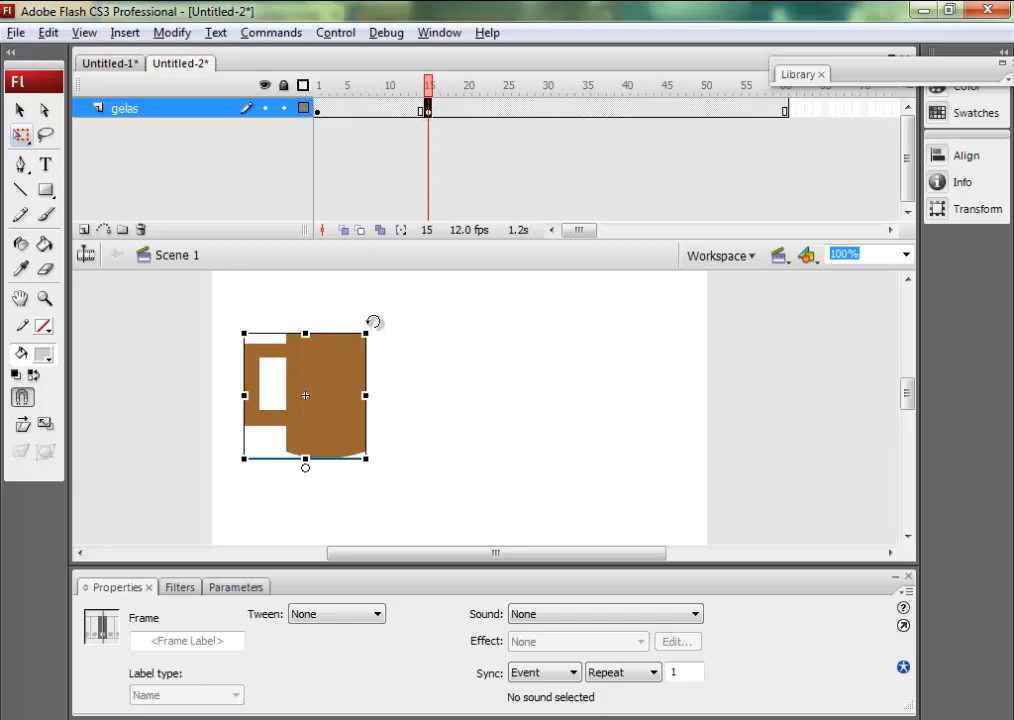
pyautogui.moveTo(373, 321); pyautogui.dragTo(461, 418)
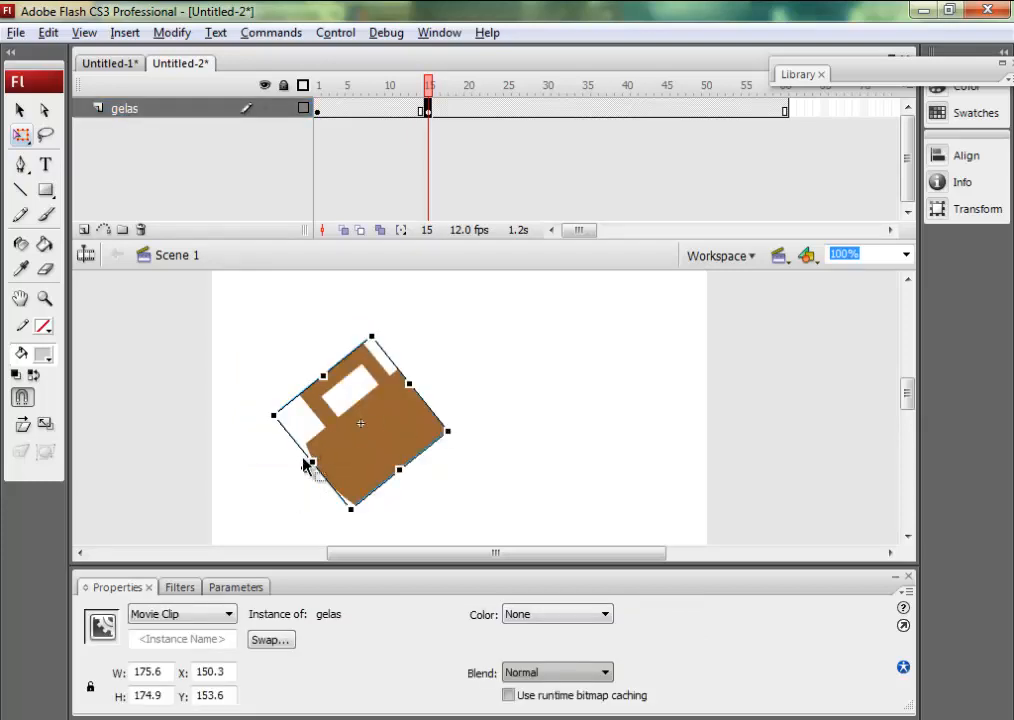
# Create a motion tween between frames 1 and 15 of the gelas layer and play the timeline to preview it.
pyautogui.click(365, 108)
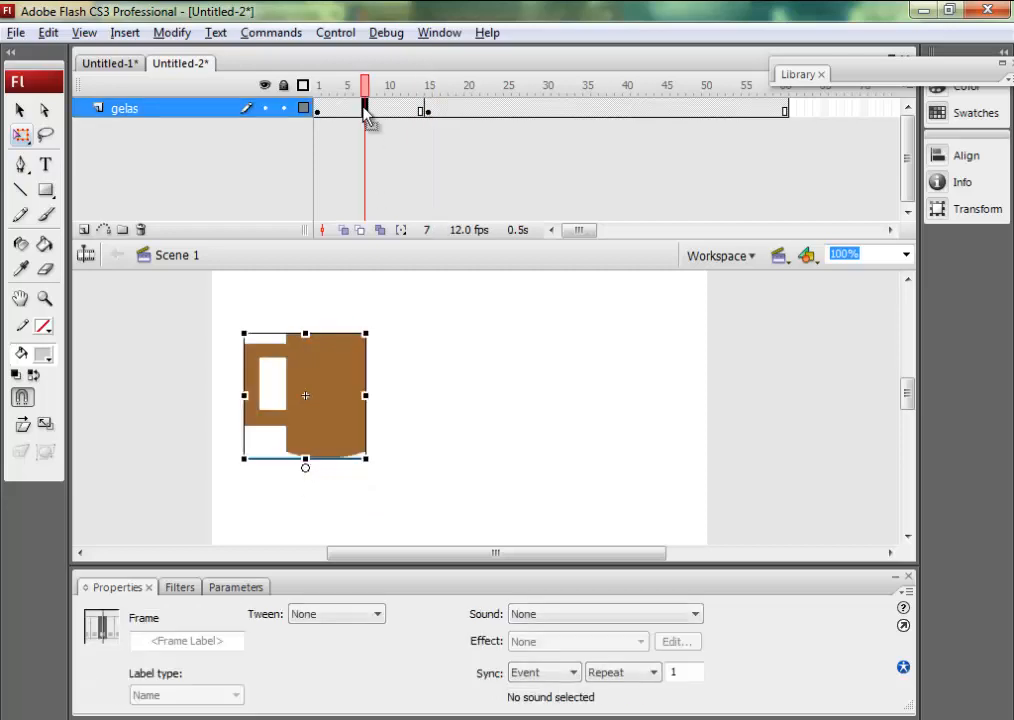
pyautogui.rightClick(365, 108)
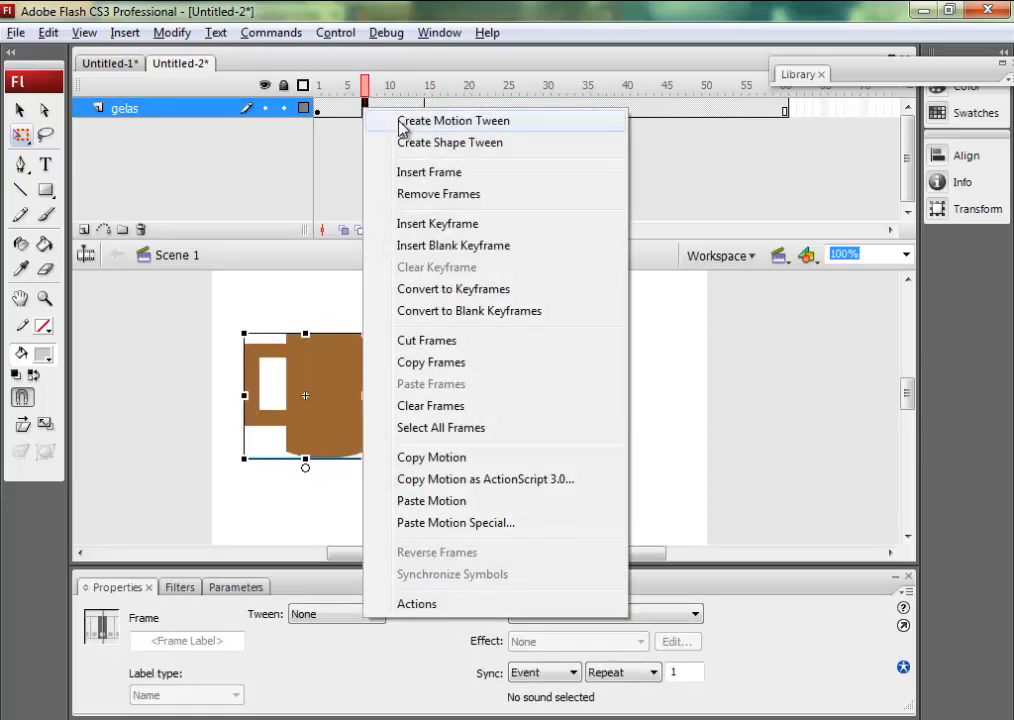
pyautogui.click(401, 122)
pyautogui.moveTo(376, 100); pyautogui.dragTo(267, 75)
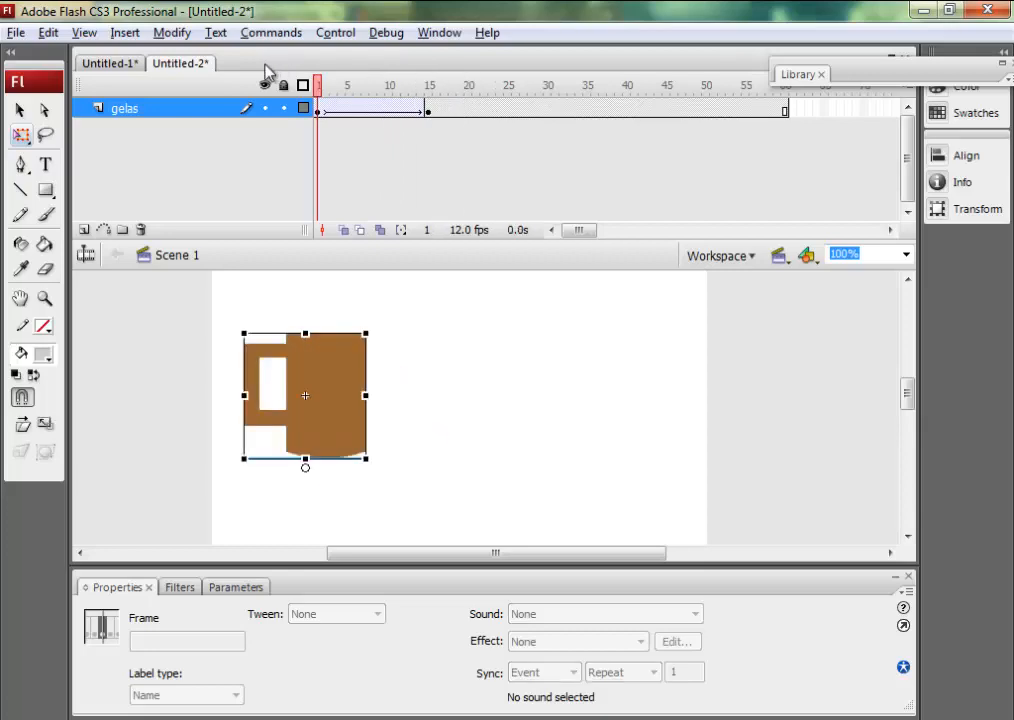
pyautogui.press('Return')
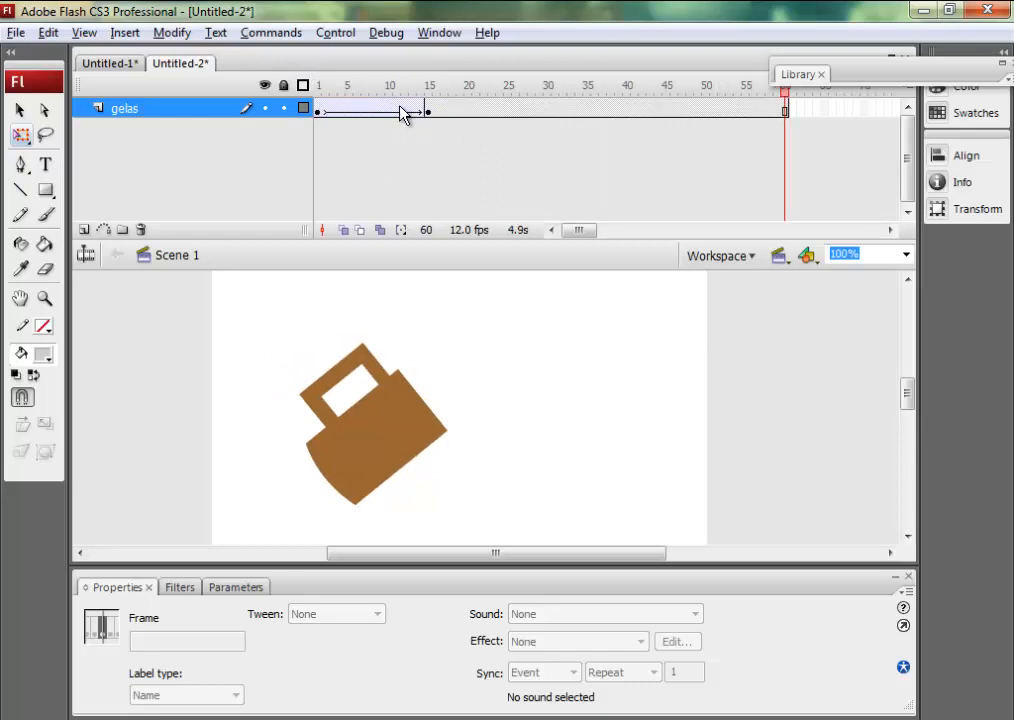
# Add a new layer named air jatuh and move it below the gelas layer.
pyautogui.click(84, 229)
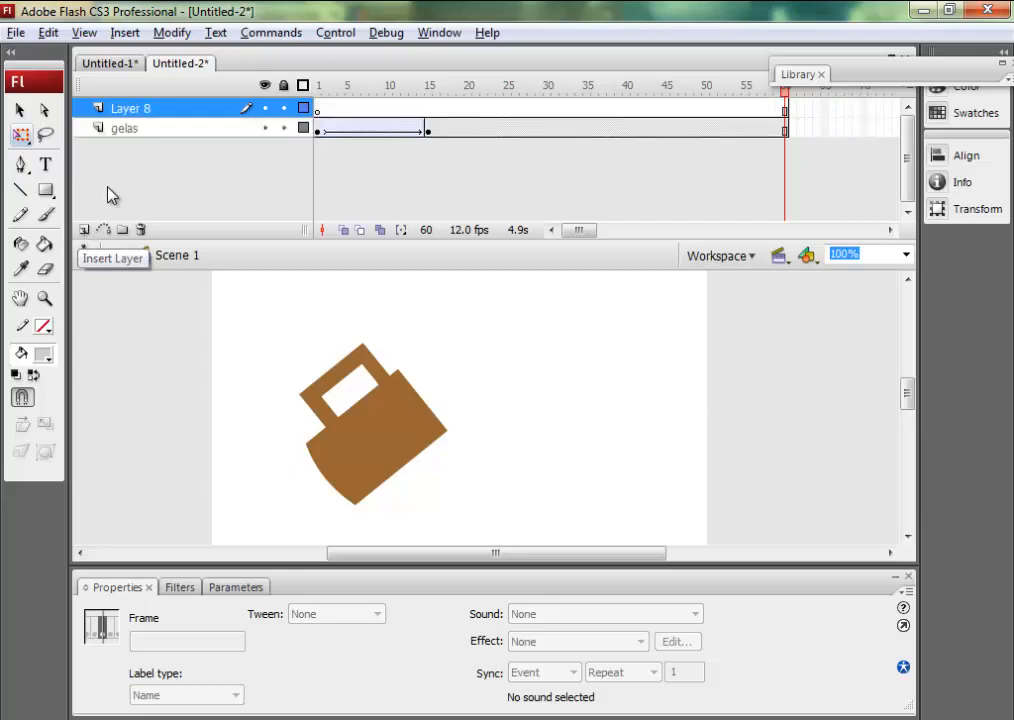
pyautogui.doubleClick(127, 108)
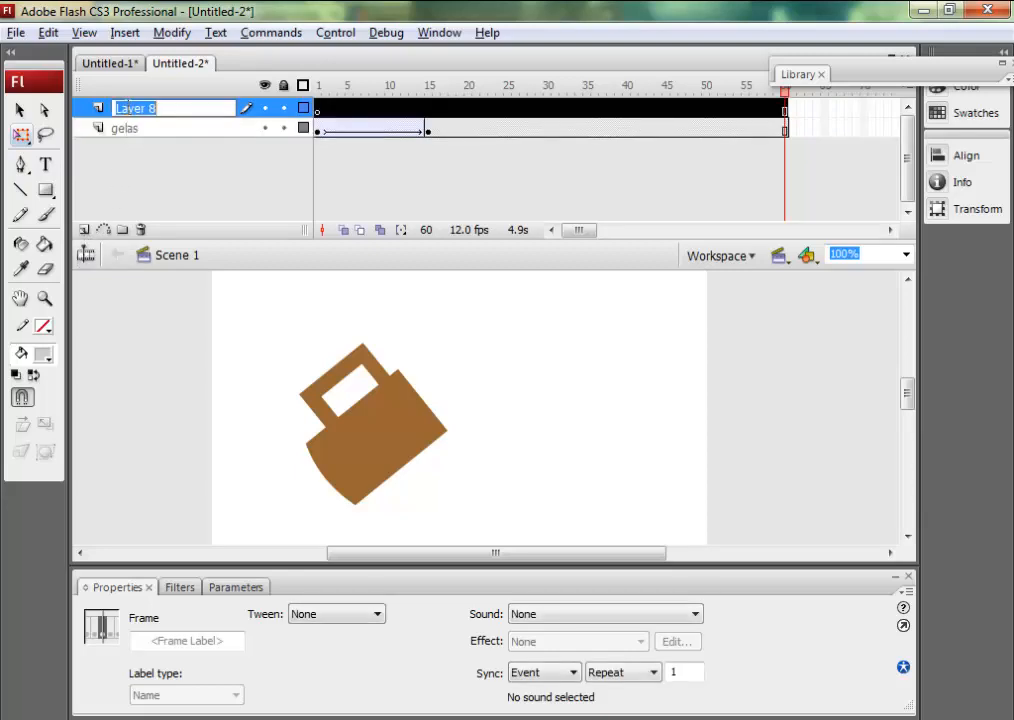
pyautogui.write('air jat')
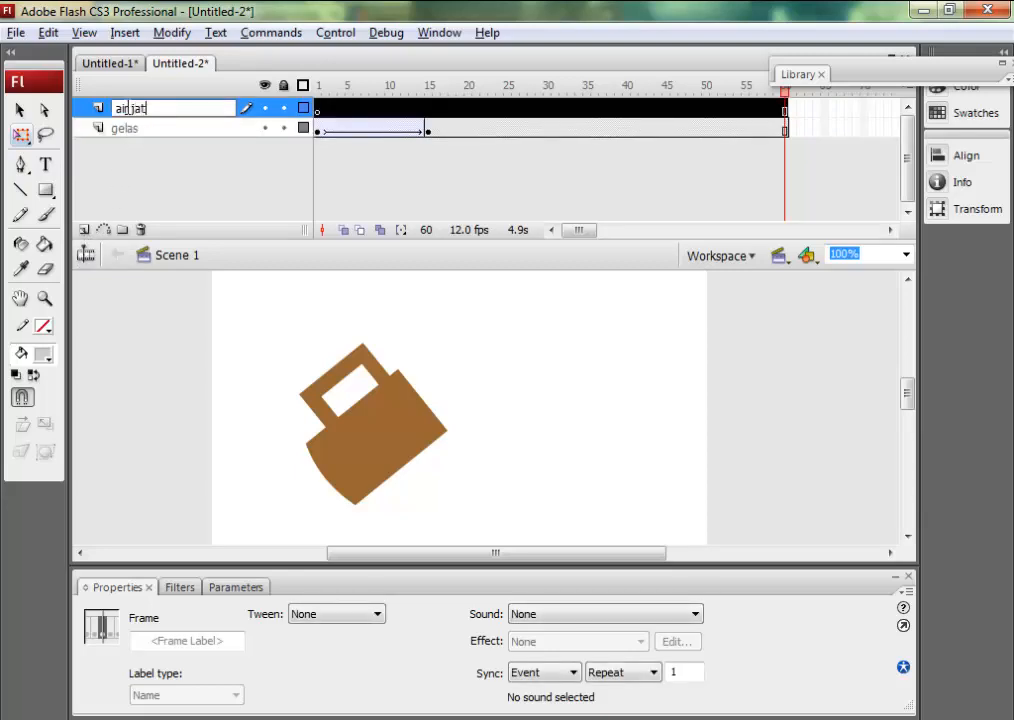
pyautogui.write('uh')
pyautogui.press('Return')
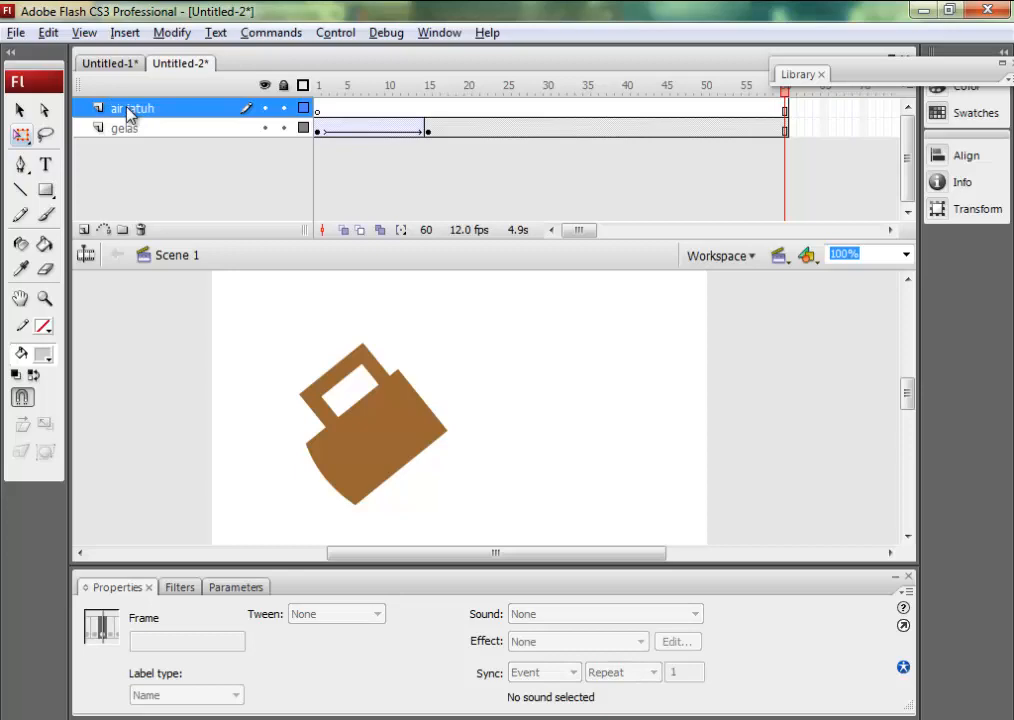
pyautogui.moveTo(128, 113); pyautogui.dragTo(130, 150)
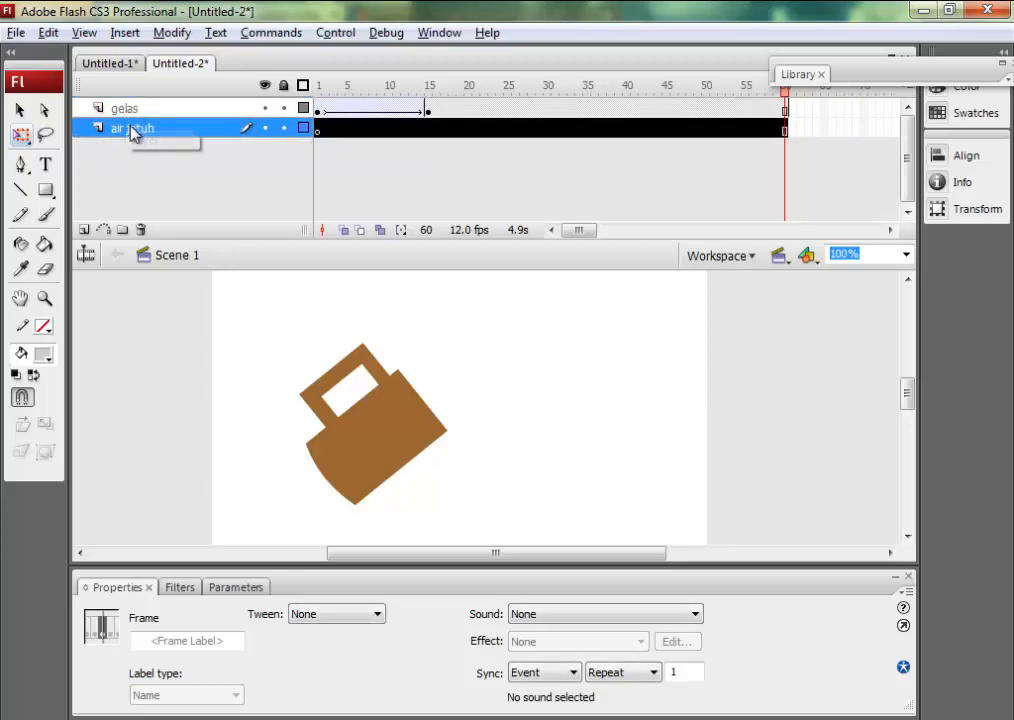
pyautogui.click(155, 166)
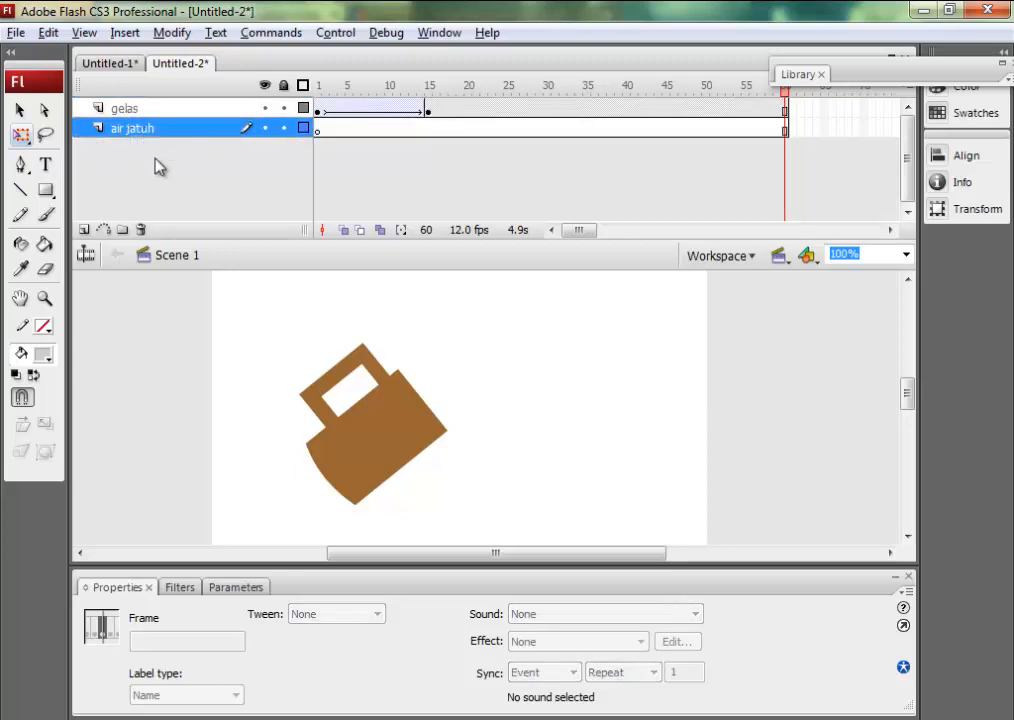
# Insert a keyframe at frame 15 of the air jatuh layer.
pyautogui.click(321, 90)
pyautogui.moveTo(322, 93); pyautogui.dragTo(430, 102)
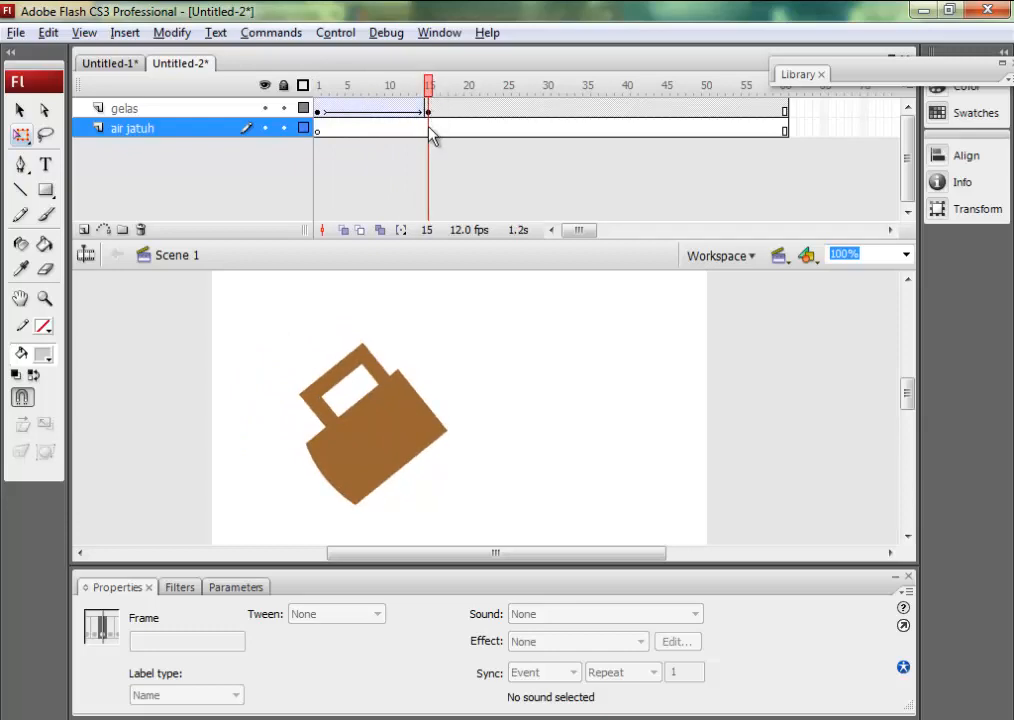
pyautogui.click(429, 129)
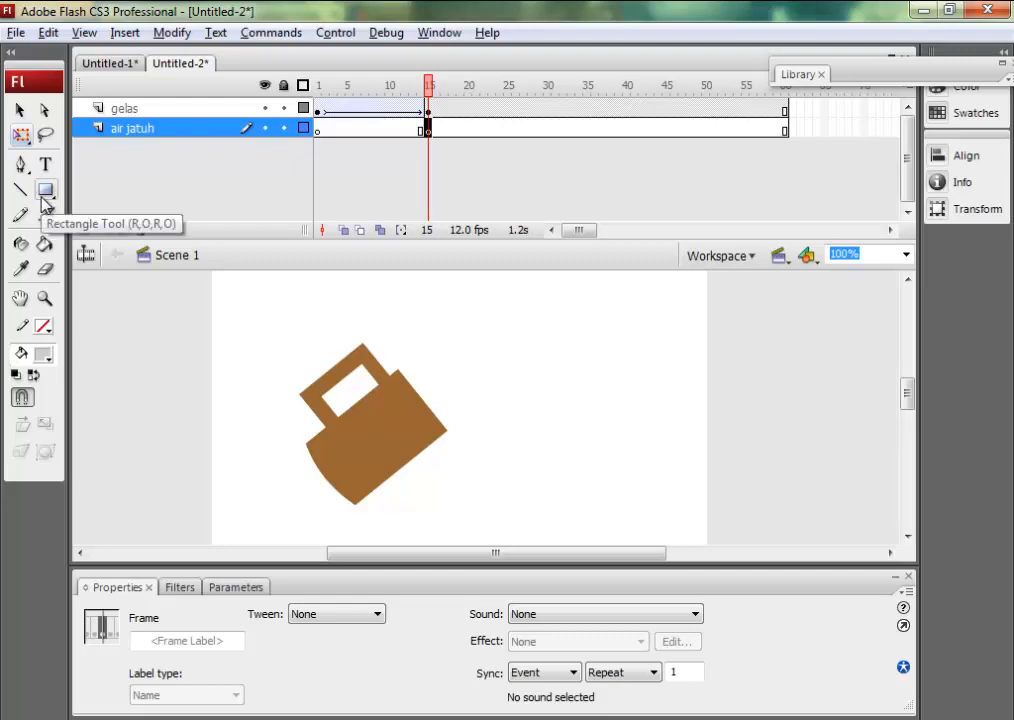
# Draw a small circle filled with #0066FF at the mug's lip and erase it down to a sliver about 24 px wide and 23 px high.
pyautogui.press('o')
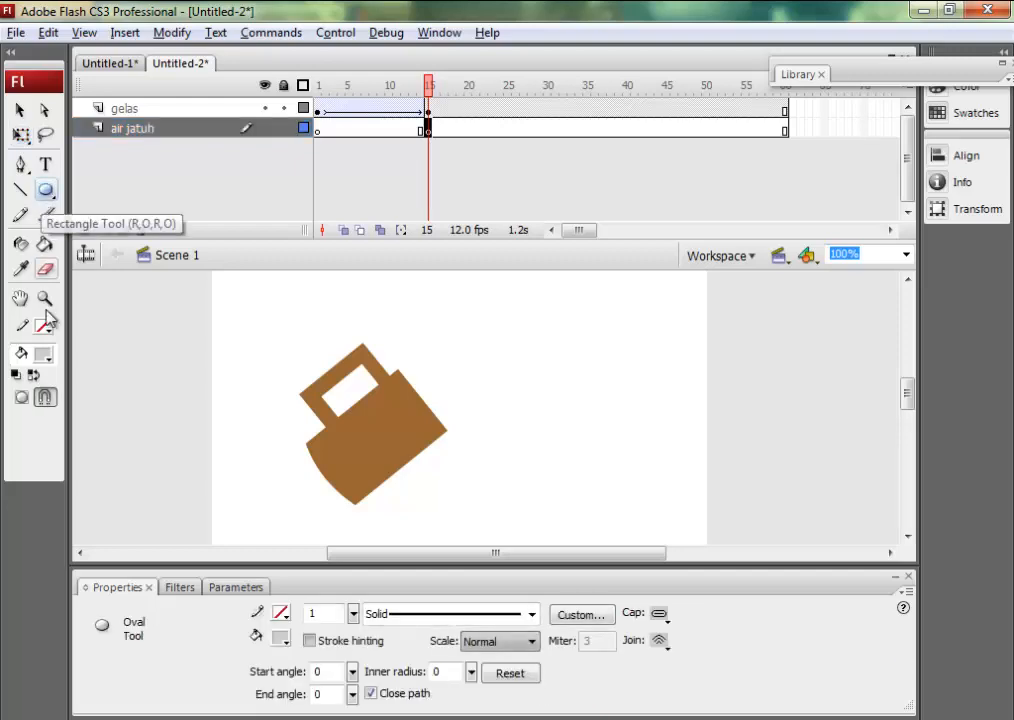
pyautogui.click(44, 354)
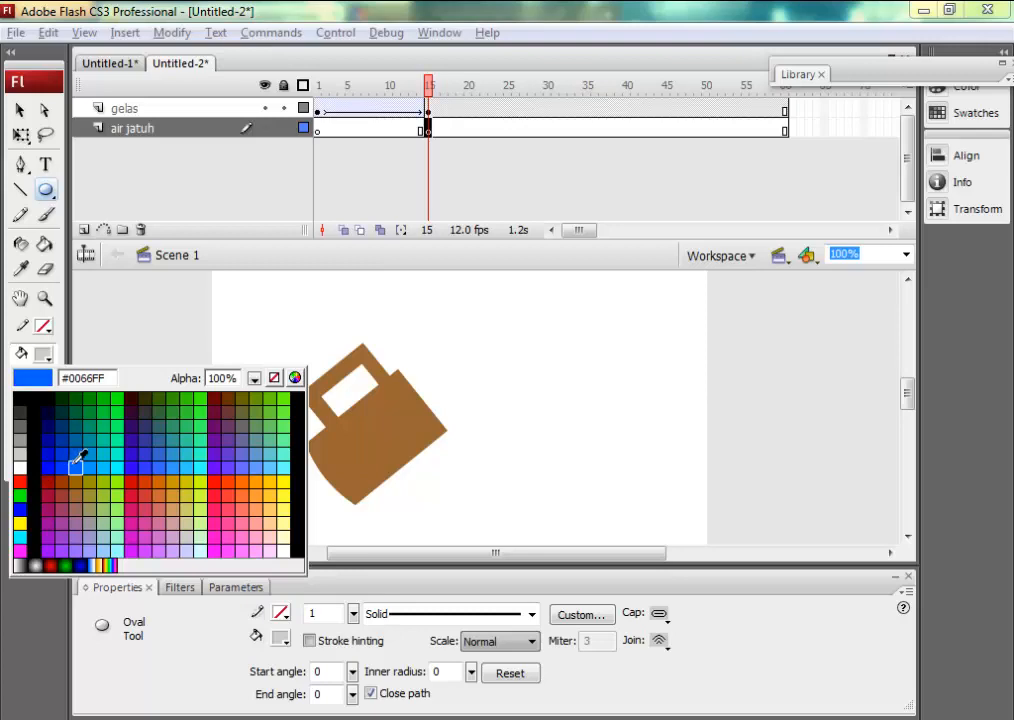
pyautogui.click(75, 467)
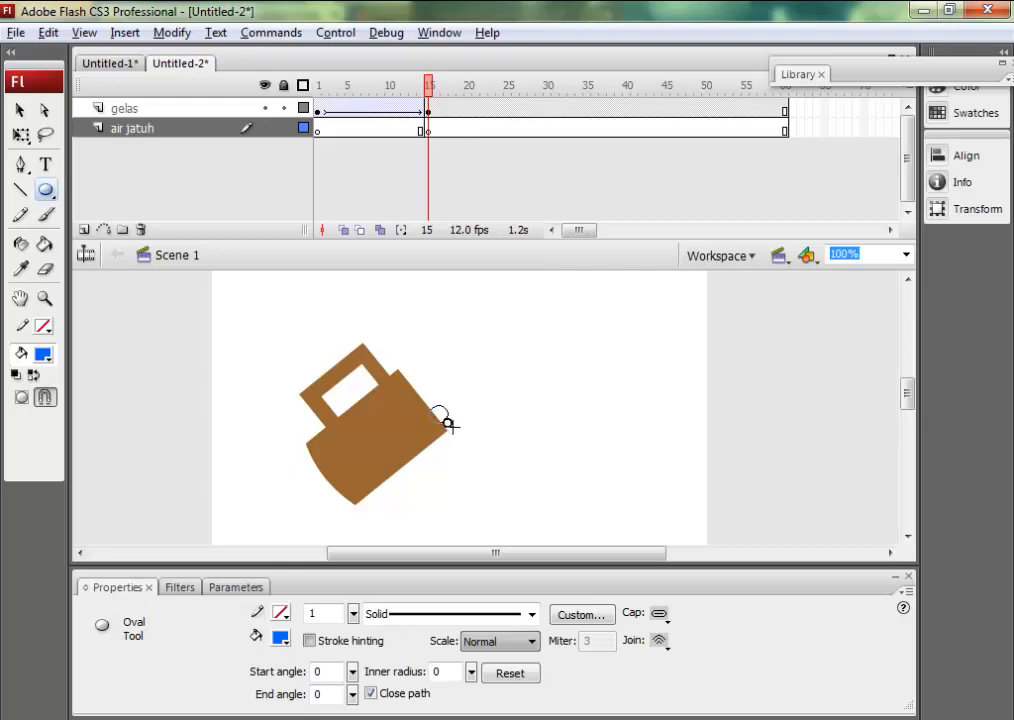
pyautogui.moveTo(447, 424); pyautogui.dragTo(455, 432)
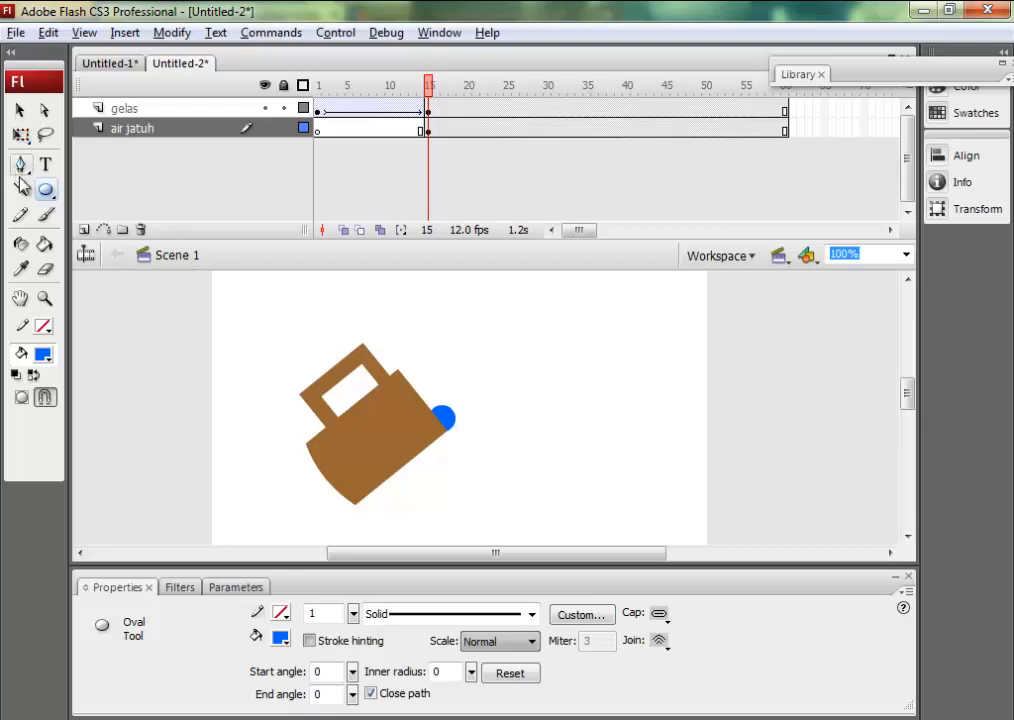
pyautogui.click(45, 269)
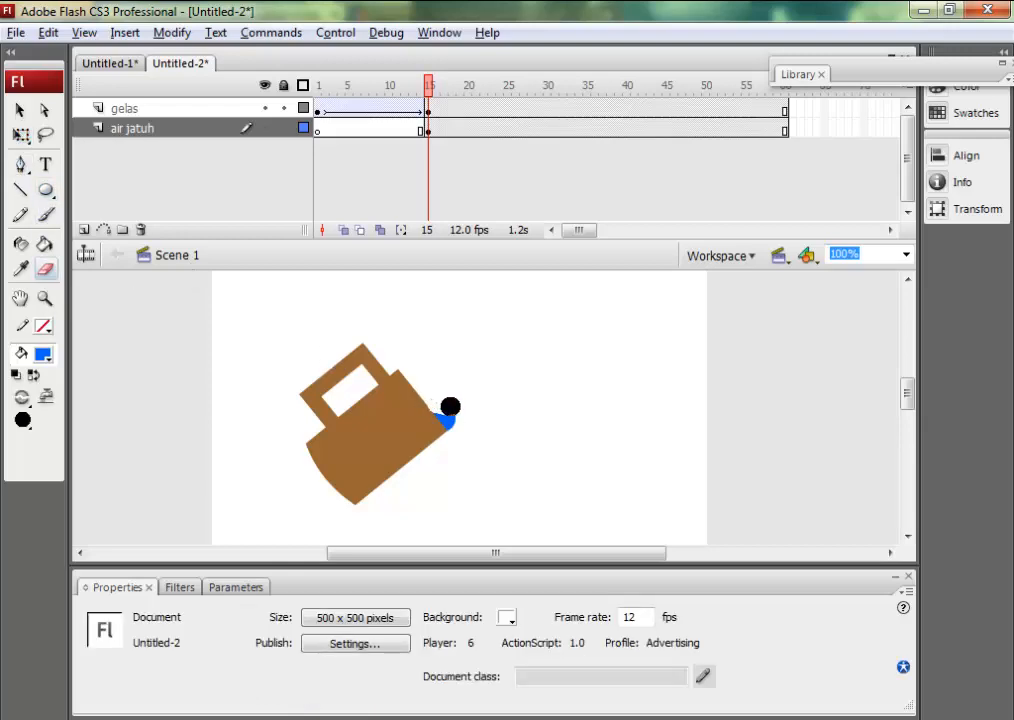
pyautogui.moveTo(448, 404); pyautogui.dragTo(455, 412)
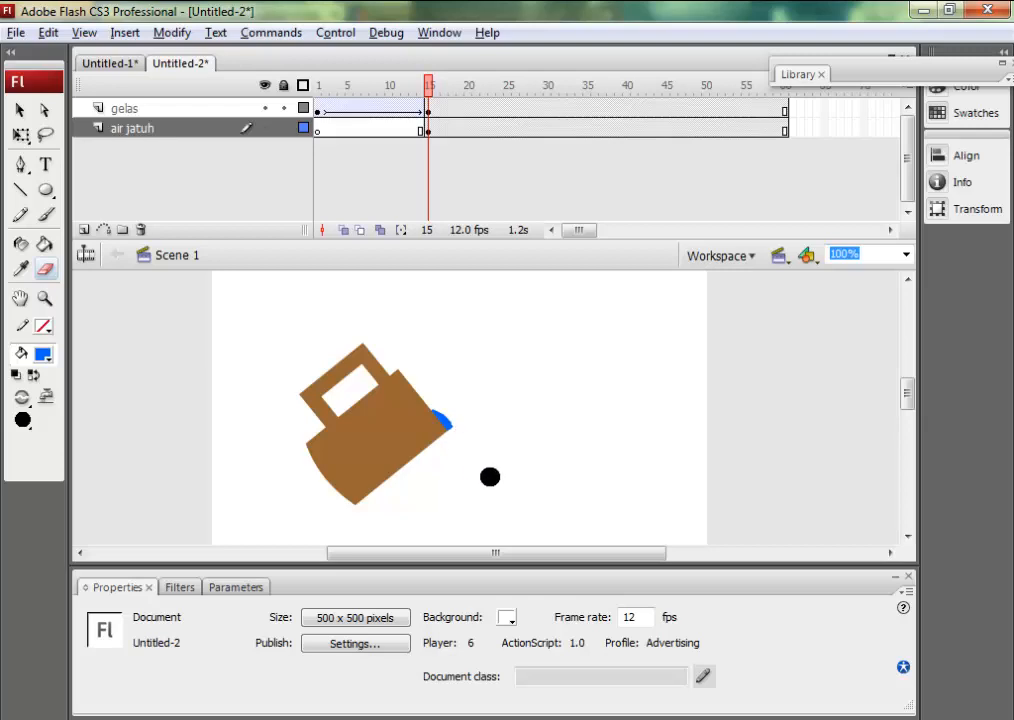
# Scrub the timeline up to frame 15 to check the tipping mug together with the blue water sliver.
pyautogui.click(432, 140)
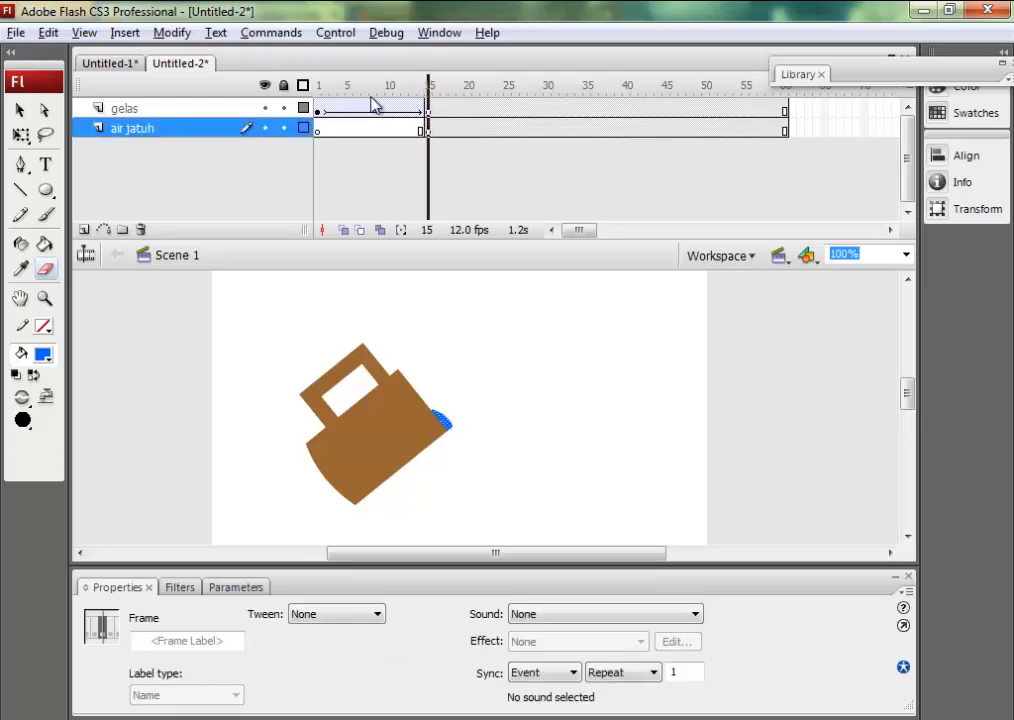
pyautogui.hotkey('shift', ',')
pyautogui.moveTo(370, 105)
pyautogui.mouseDown()
pyautogui.moveTo(477, 113)
pyautogui.moveTo(430, 102)
pyautogui.moveTo(318, 108)
pyautogui.moveTo(418, 108)
pyautogui.moveTo(420, 90)
pyautogui.moveTo(430, 95)
pyautogui.mouseUp()
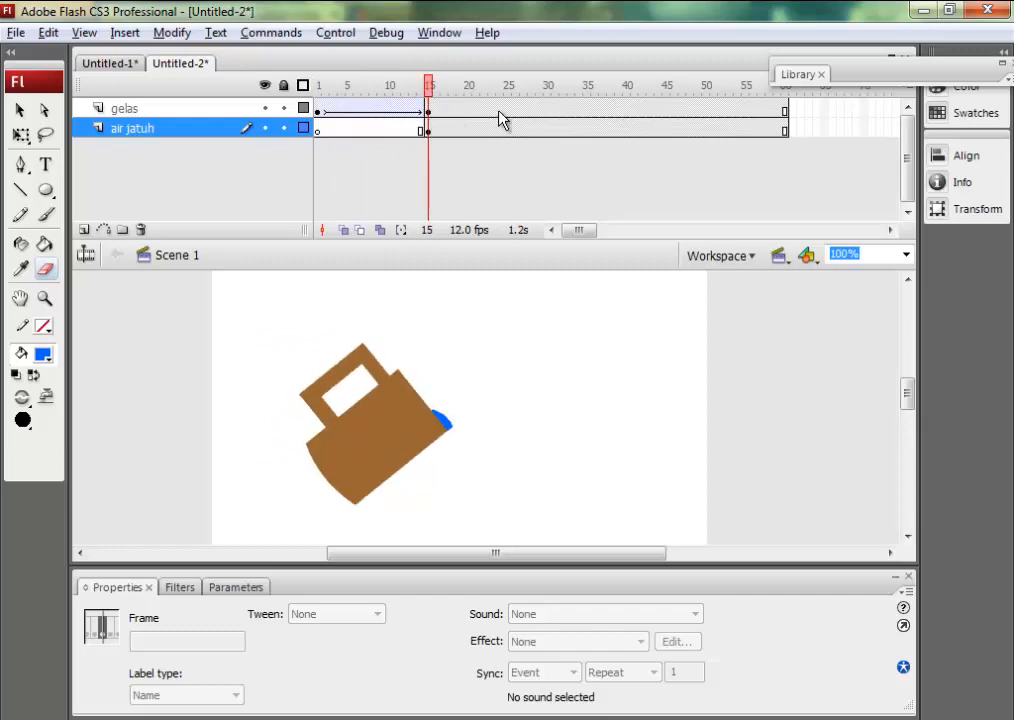
# Insert a keyframe at frame 35 of the air jatuh layer and, after trying an enlargement, delete the blue water shape there.
pyautogui.click(589, 130)
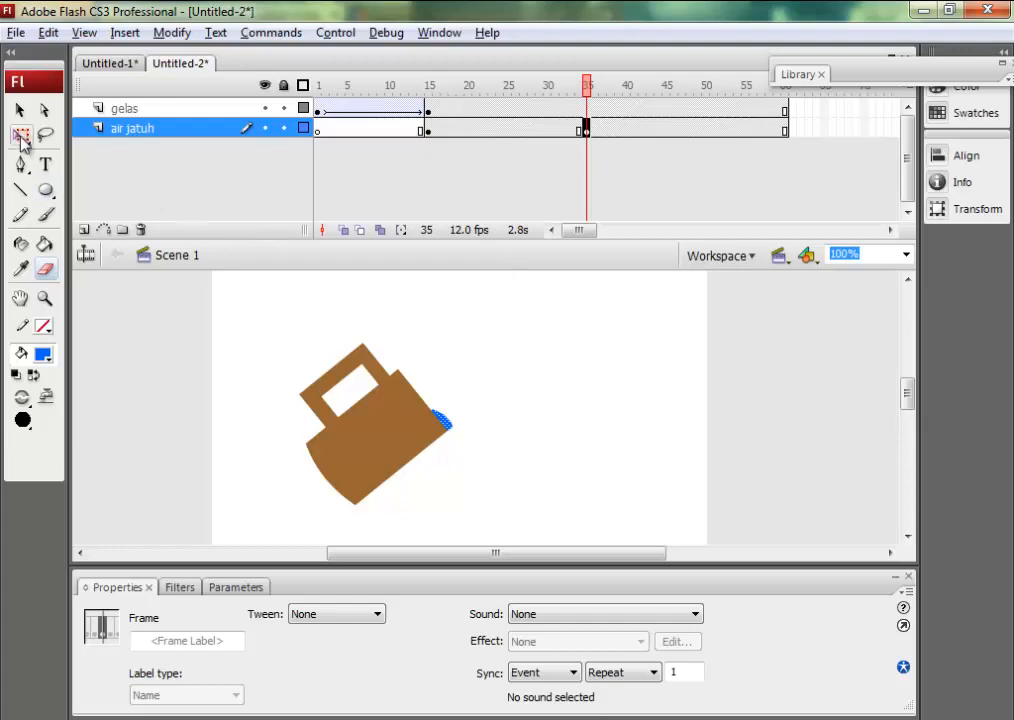
pyautogui.click(21, 137)
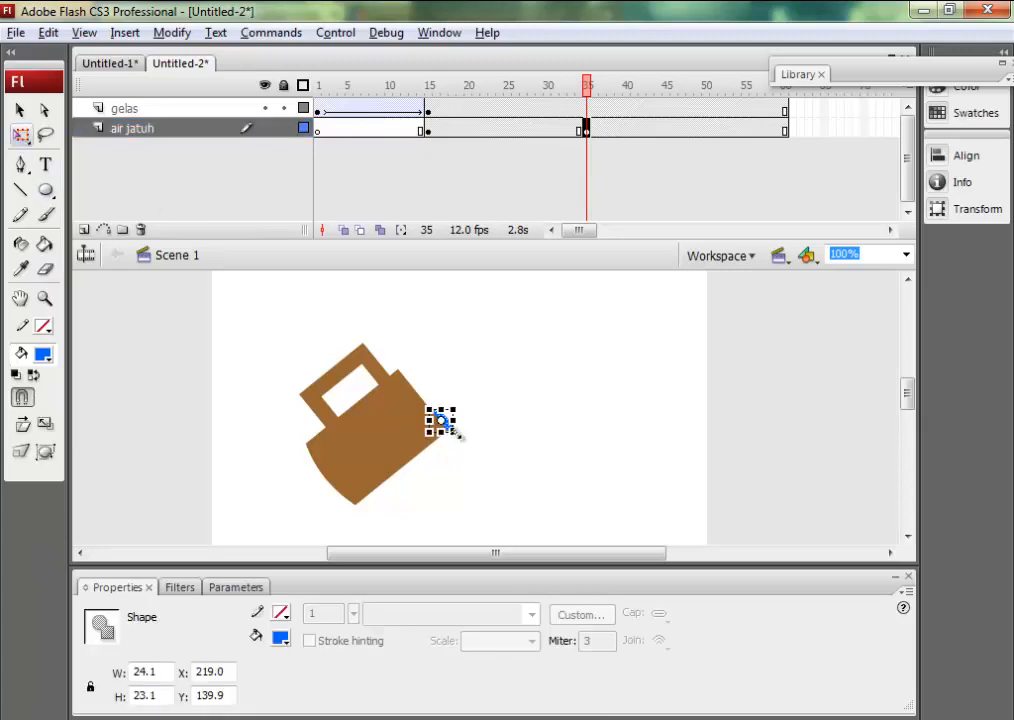
pyautogui.moveTo(455, 433); pyautogui.dragTo(543, 514)
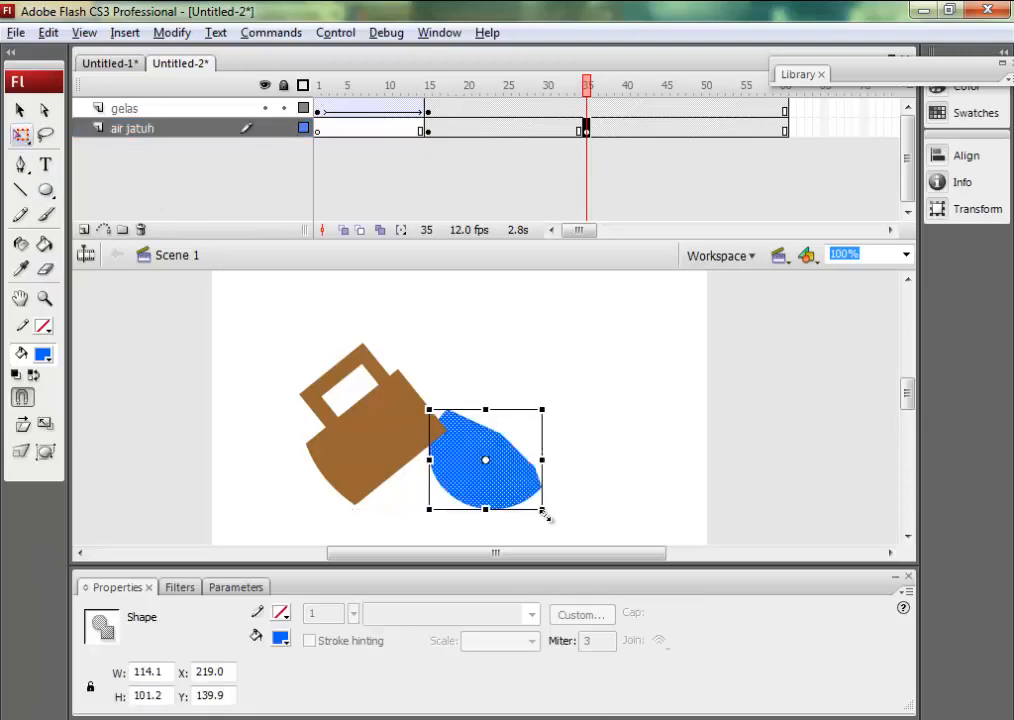
pyautogui.press('Delete')
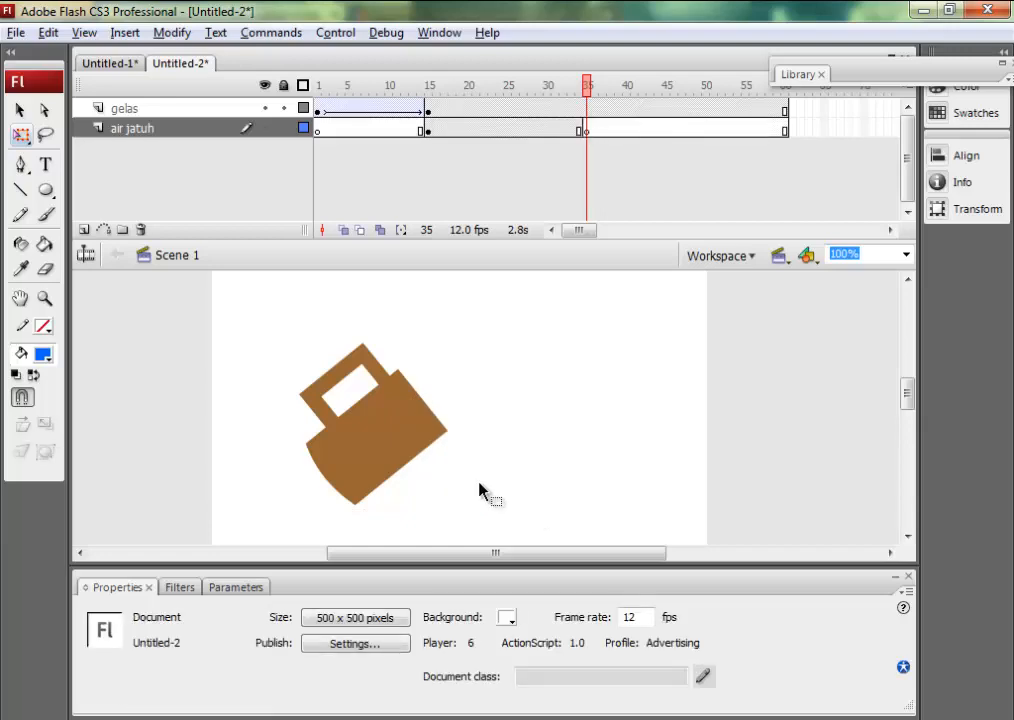
# Draw a blue rectangle about 176 px wide and 22 px high beside the mug at frame 35 of the air jatuh layer.
pyautogui.click(45, 191)
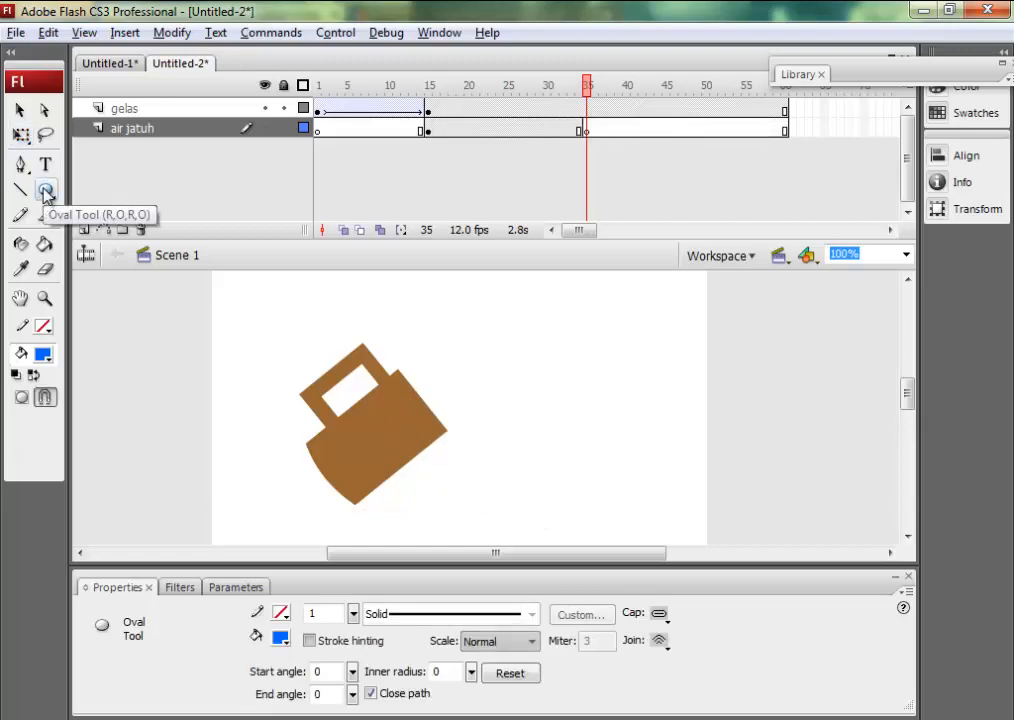
pyautogui.press('r')
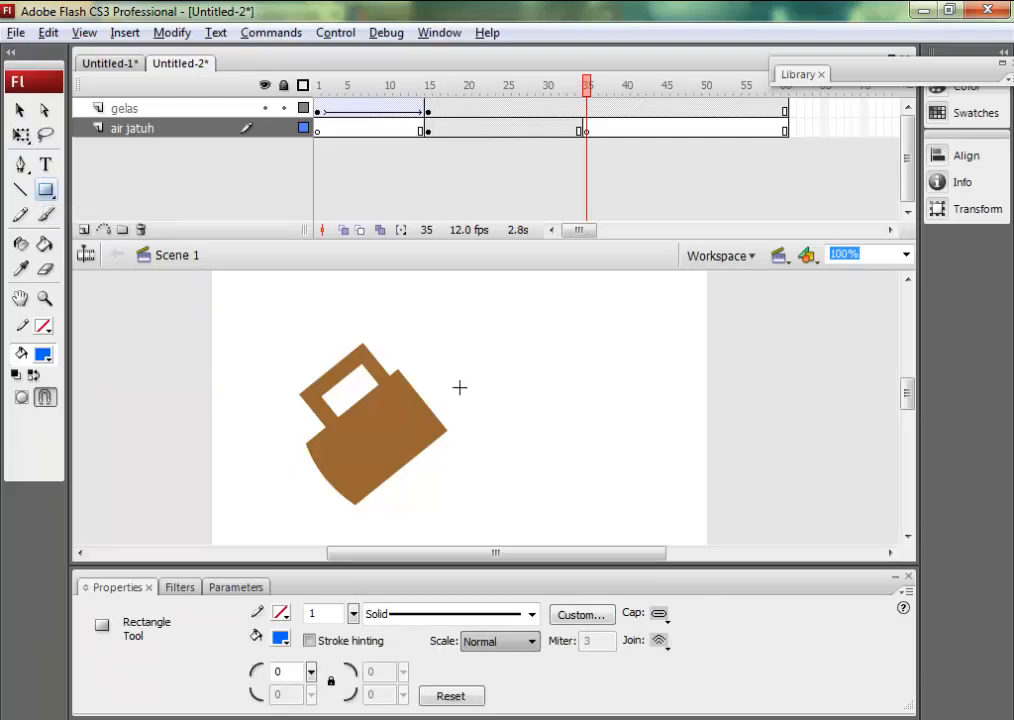
pyautogui.moveTo(459, 387); pyautogui.dragTo(634, 409)
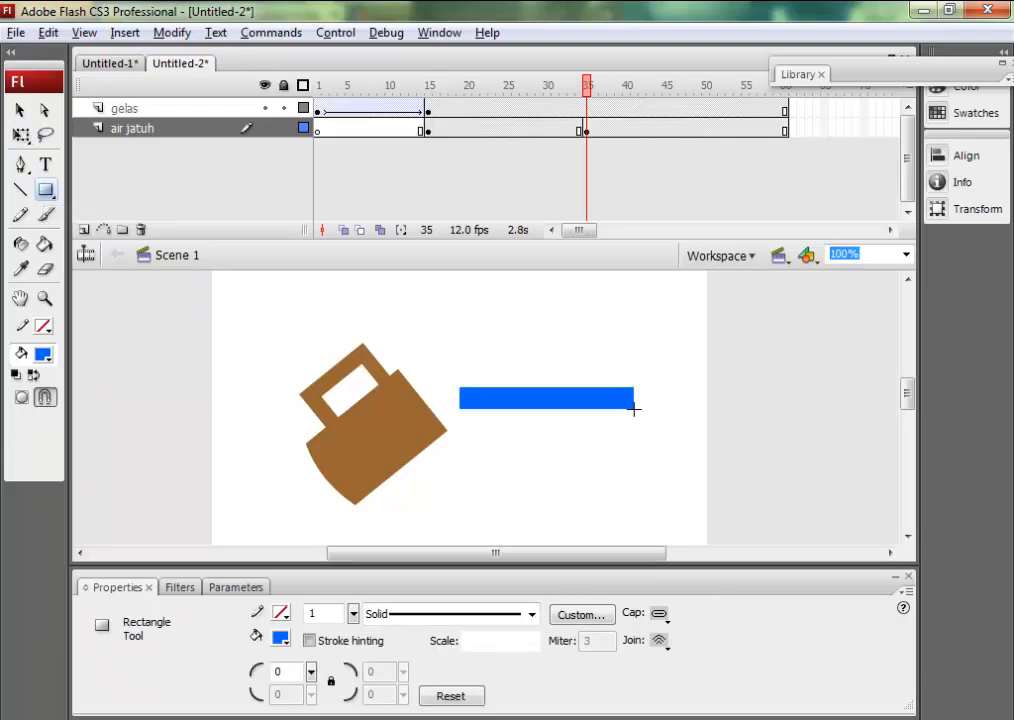
# Rotate the blue rectangle clockwise until it is nearly vertical and place its upper end against the mug's lip with Free Transform.
pyautogui.click(21, 135)
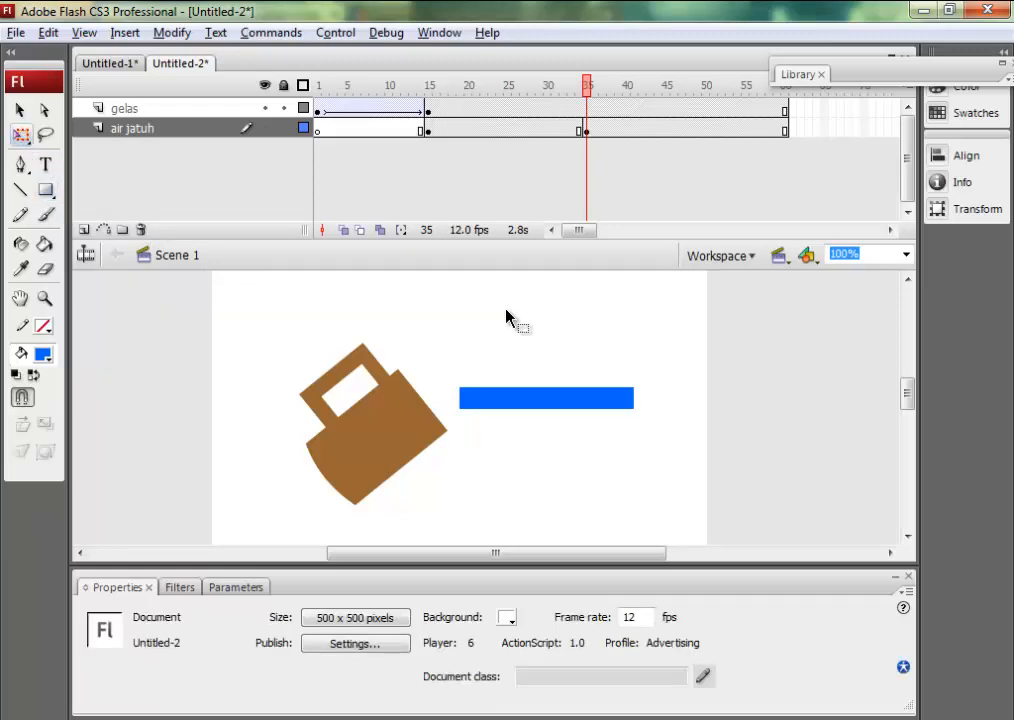
pyautogui.click(550, 400)
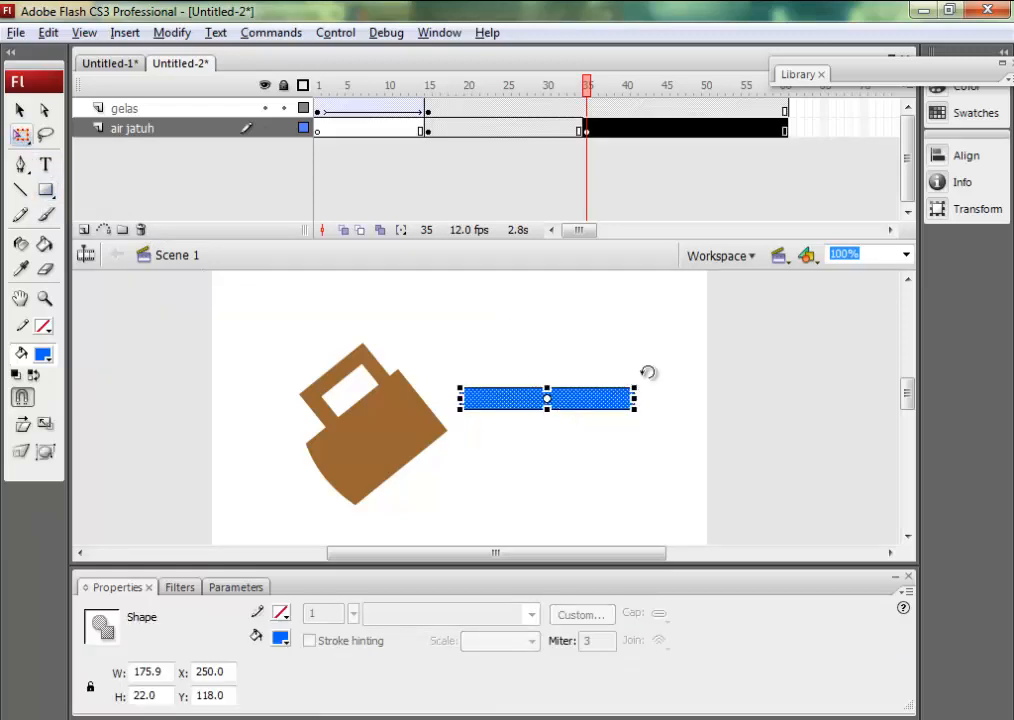
pyautogui.moveTo(648, 372); pyautogui.dragTo(659, 439)
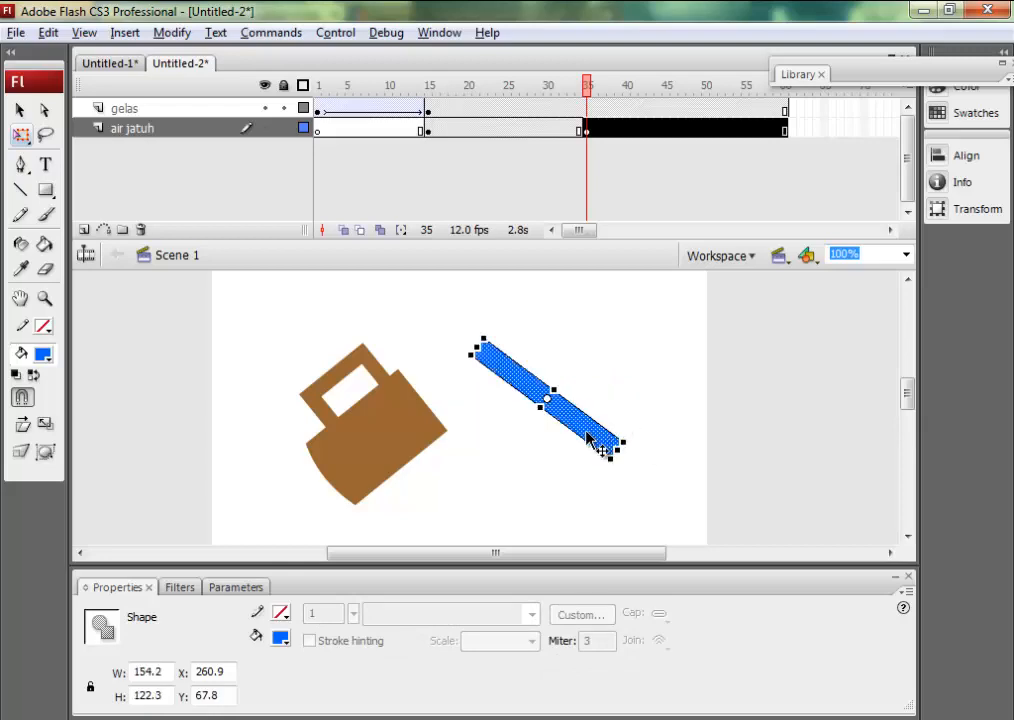
pyautogui.moveTo(588, 440); pyautogui.dragTo(551, 494)
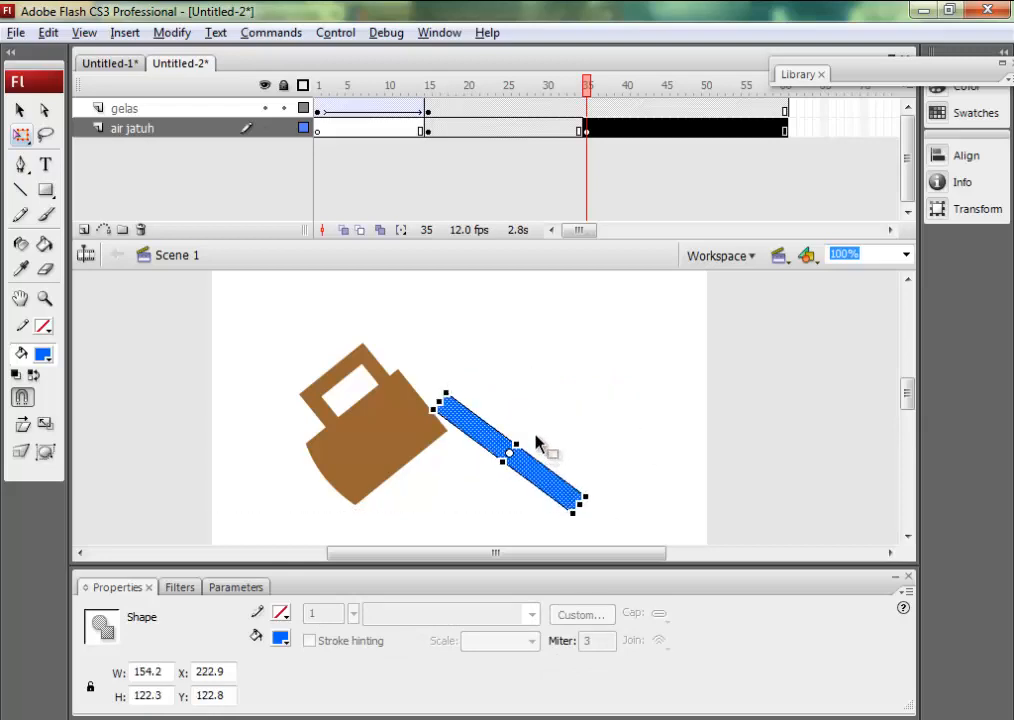
pyautogui.moveTo(464, 394); pyautogui.dragTo(458, 444)
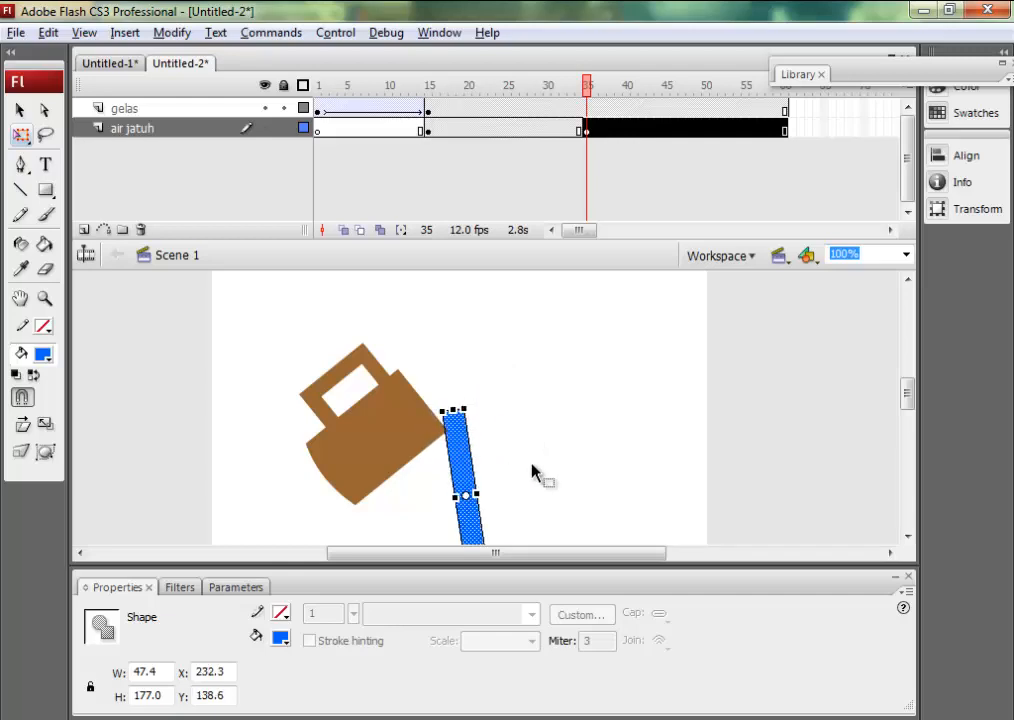
# Shorten the blue water strip slightly from its upper end with Free Transform at frame 35, keeping it against the mug's lip.
pyautogui.moveTo(906, 407); pyautogui.dragTo(908, 420)
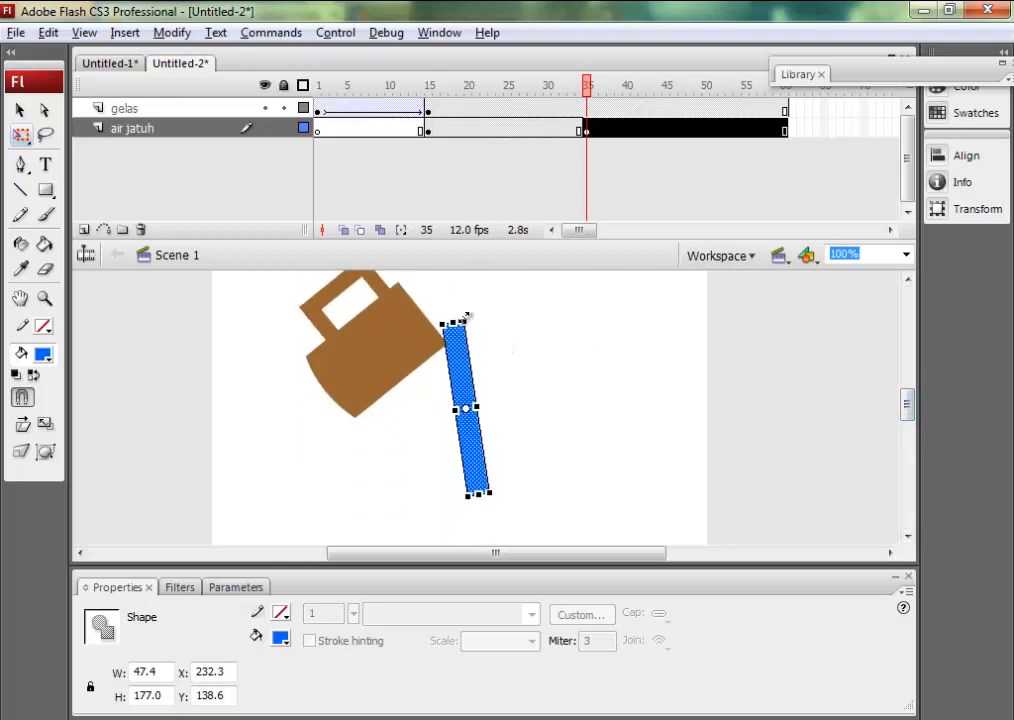
pyautogui.click(516, 352)
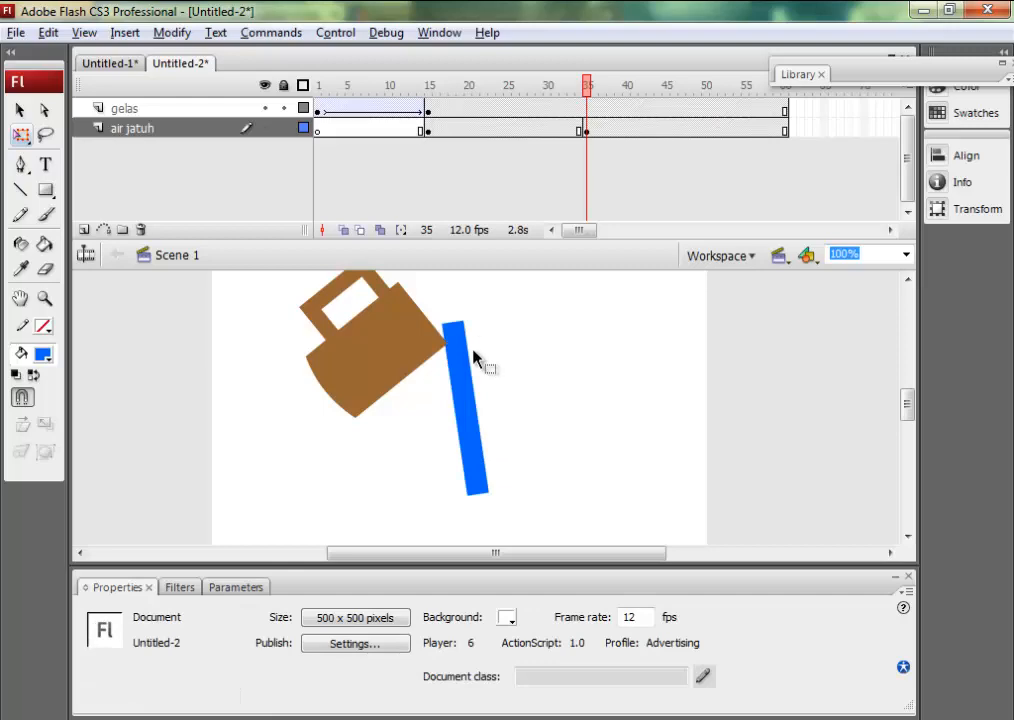
pyautogui.click(472, 400)
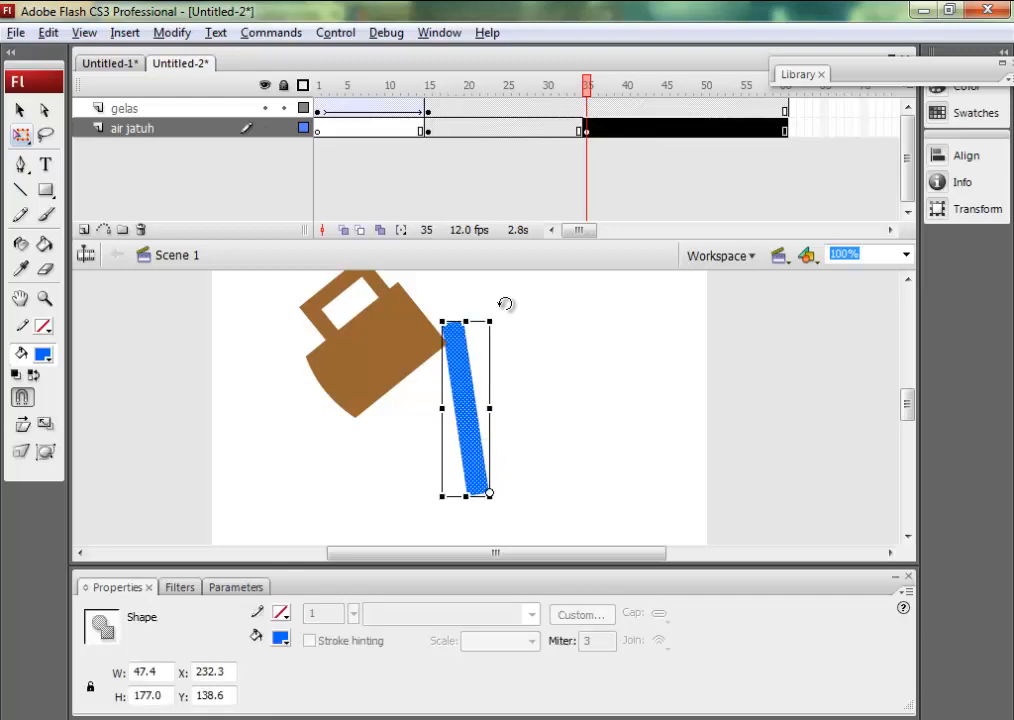
pyautogui.moveTo(490, 324); pyautogui.dragTo(495, 325)
pyautogui.click(520, 352)
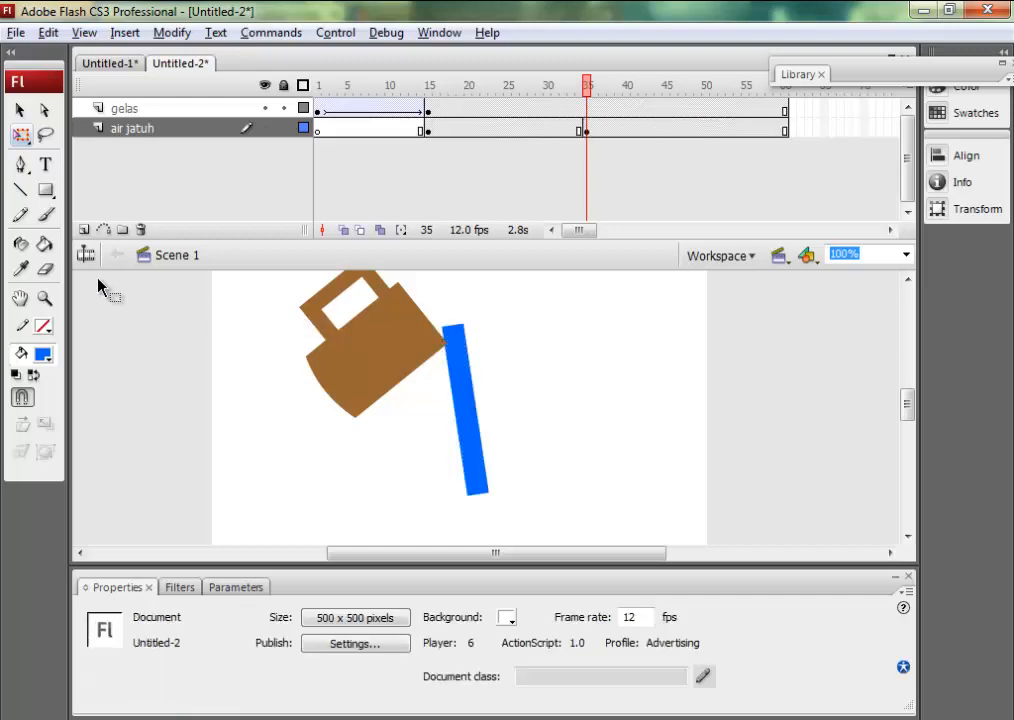
# Erase the upper end of the blue strip at frame 35 diagonally so it slopes down from the mug's lip.
pyautogui.click(45, 268)
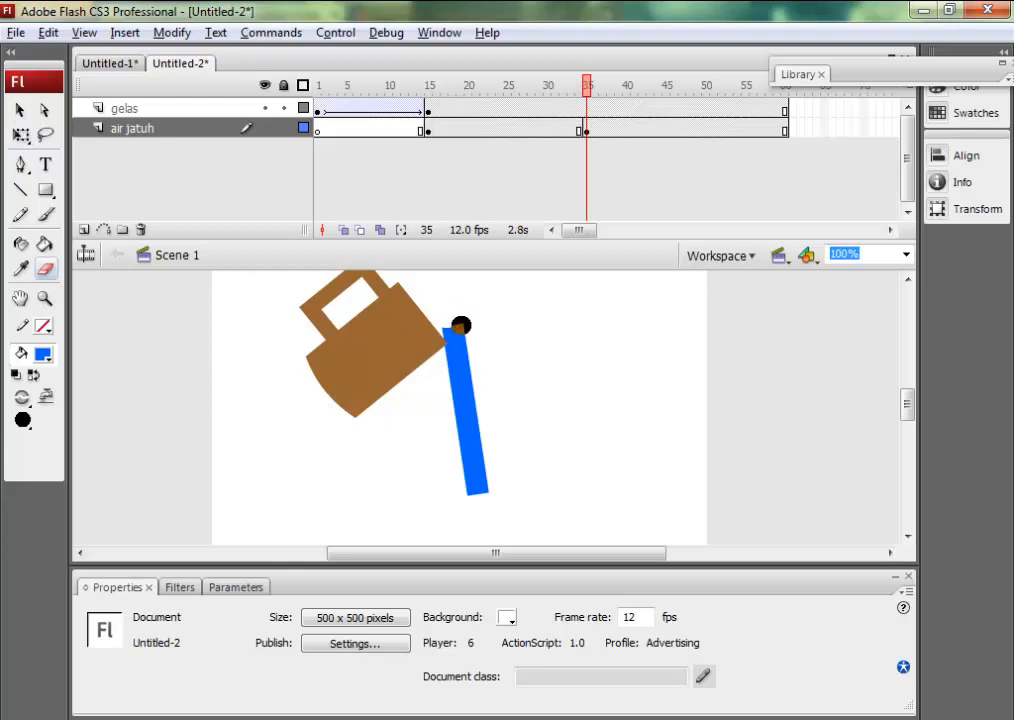
pyautogui.click(587, 133)
pyautogui.press('F6')
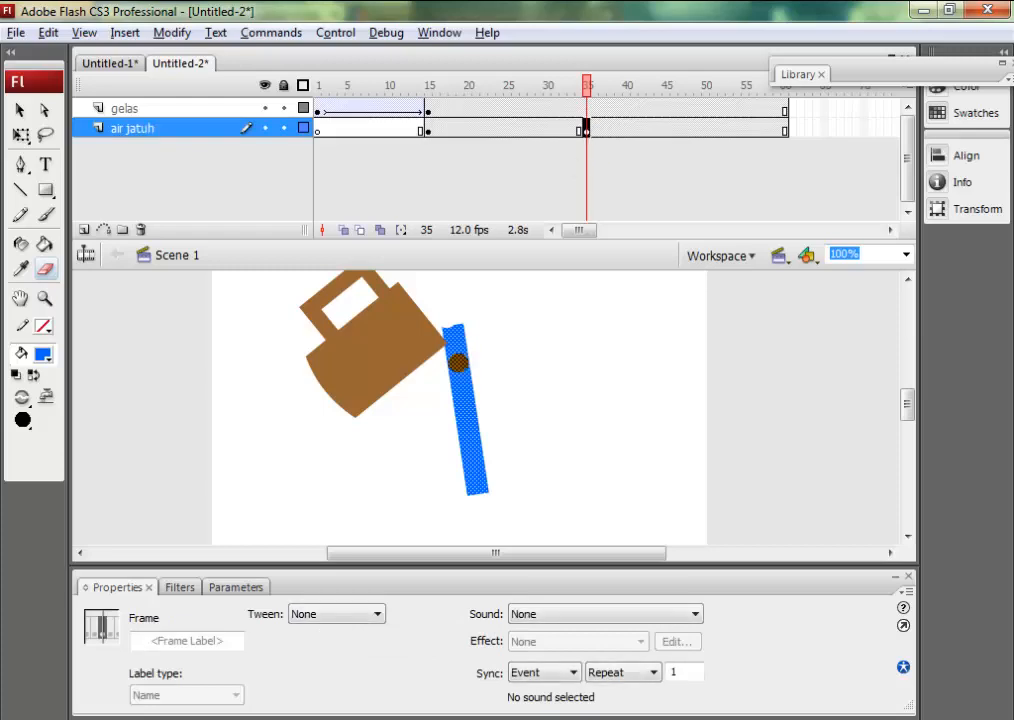
pyautogui.moveTo(450, 315); pyautogui.dragTo(482, 348)
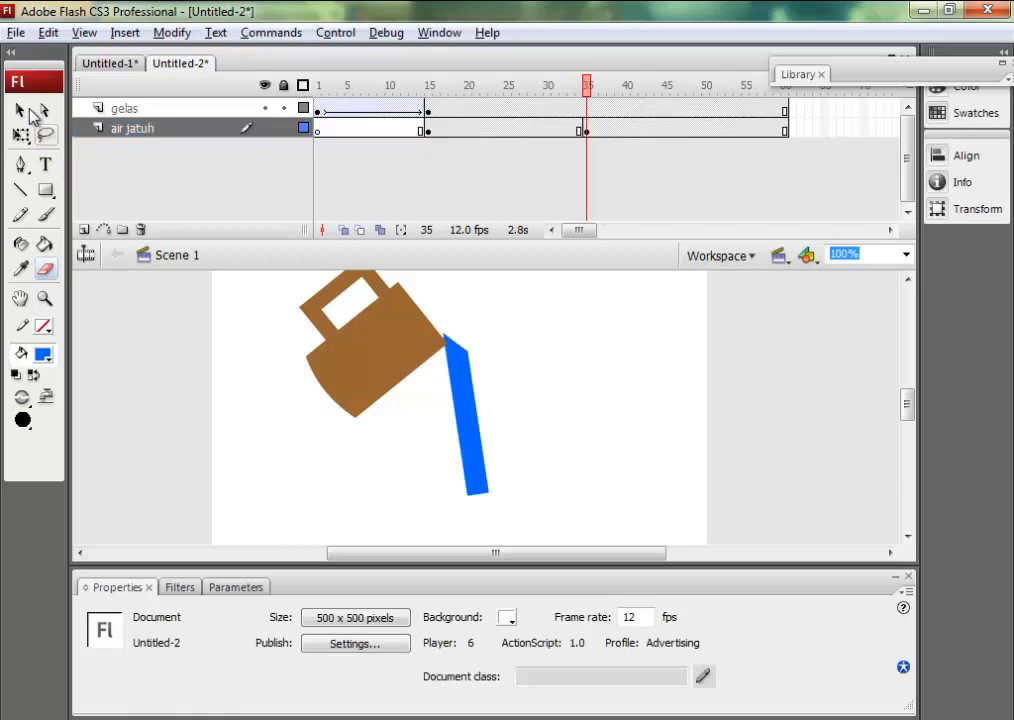
# Nudge the trimmed blue strip up and left to X 224.2, Y 143.7 so its tip overlaps the mug's lip.
pyautogui.click(21, 111)
pyautogui.click(476, 440)
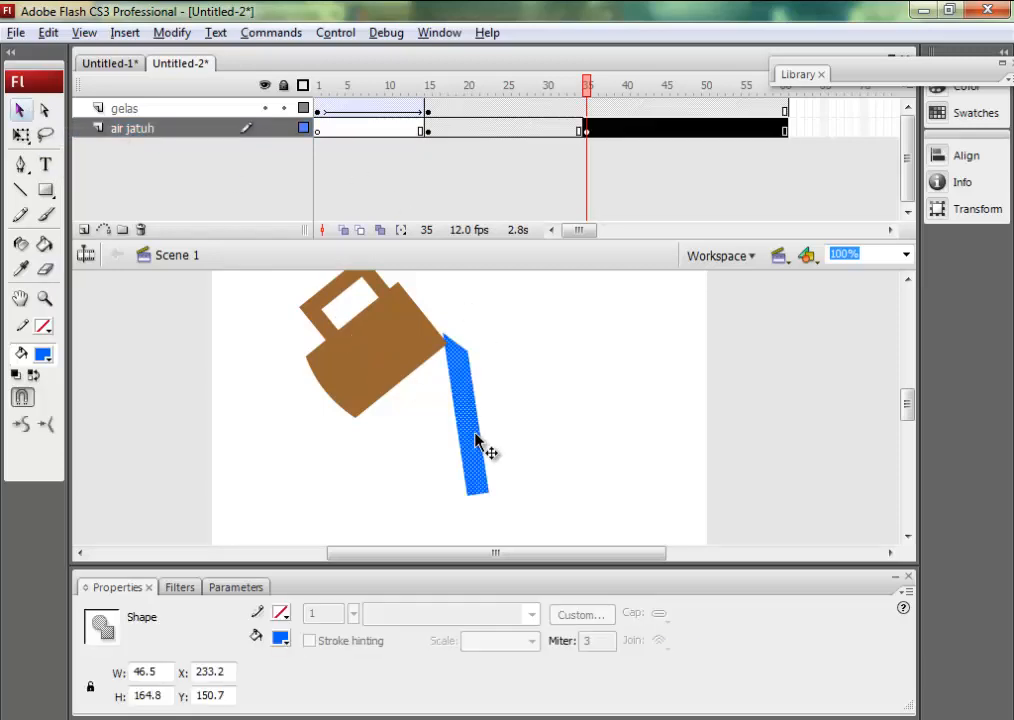
pyautogui.press('Up')
pyautogui.press('Up')
pyautogui.press('Left')
pyautogui.press('Left')
pyautogui.press('Left')
pyautogui.press('Left')
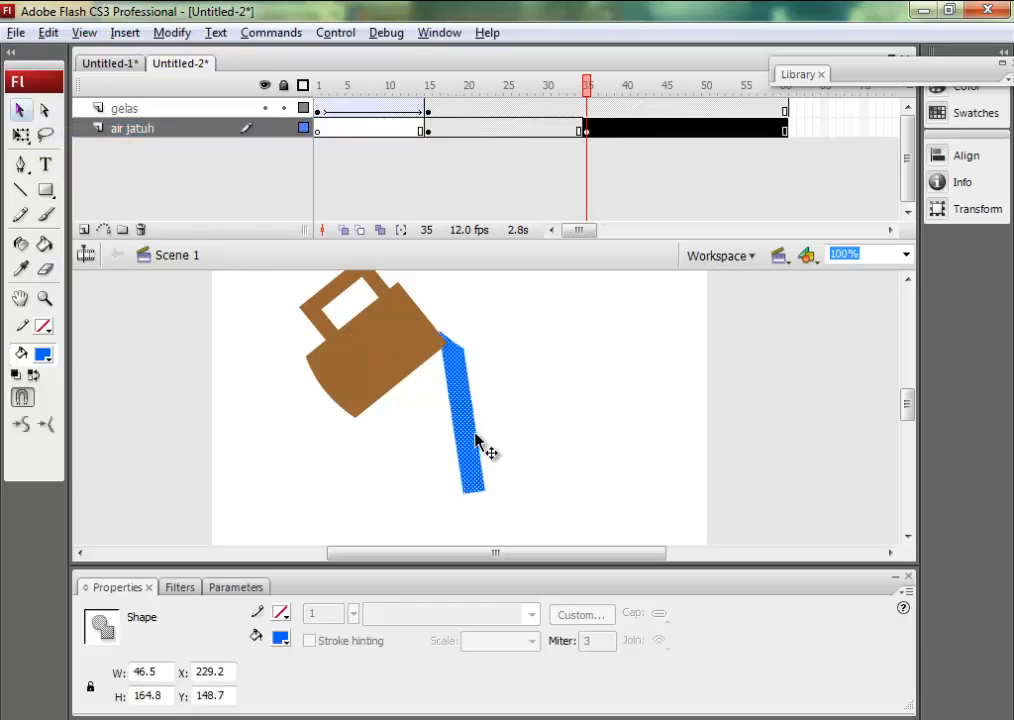
pyautogui.press('Up')
pyautogui.press('Up')
pyautogui.press('Up')
pyautogui.press('Up')
pyautogui.press('Up')
pyautogui.press('Left')
pyautogui.press('Left')
pyautogui.press('Left')
pyautogui.press('Left')
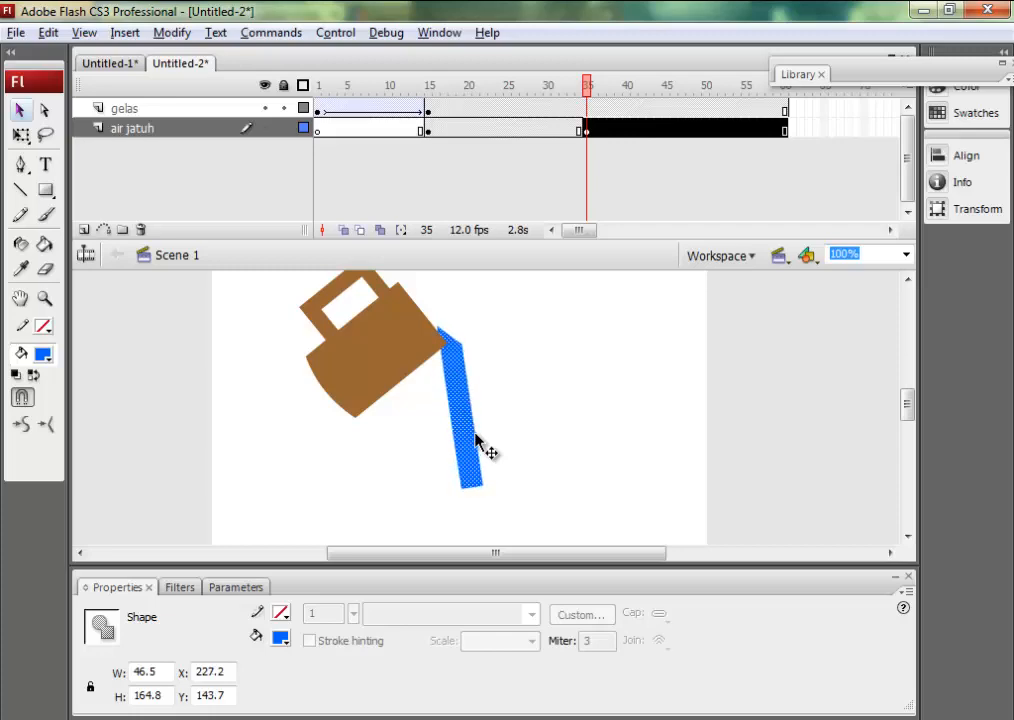
pyautogui.press('Right')
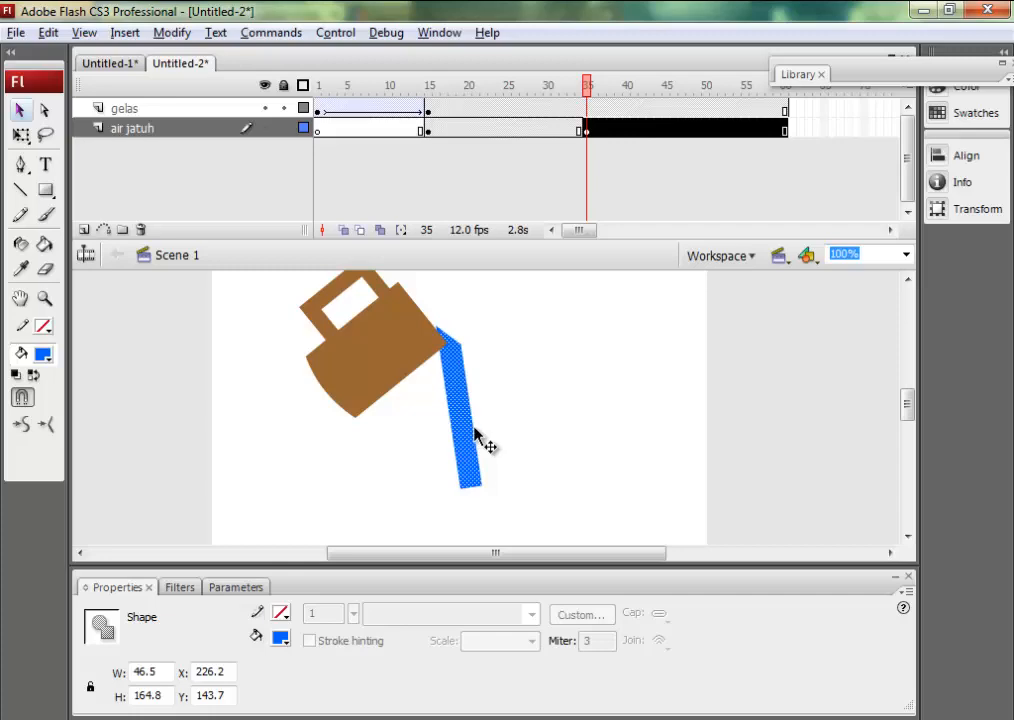
pyautogui.press('Left')
pyautogui.press('Left')
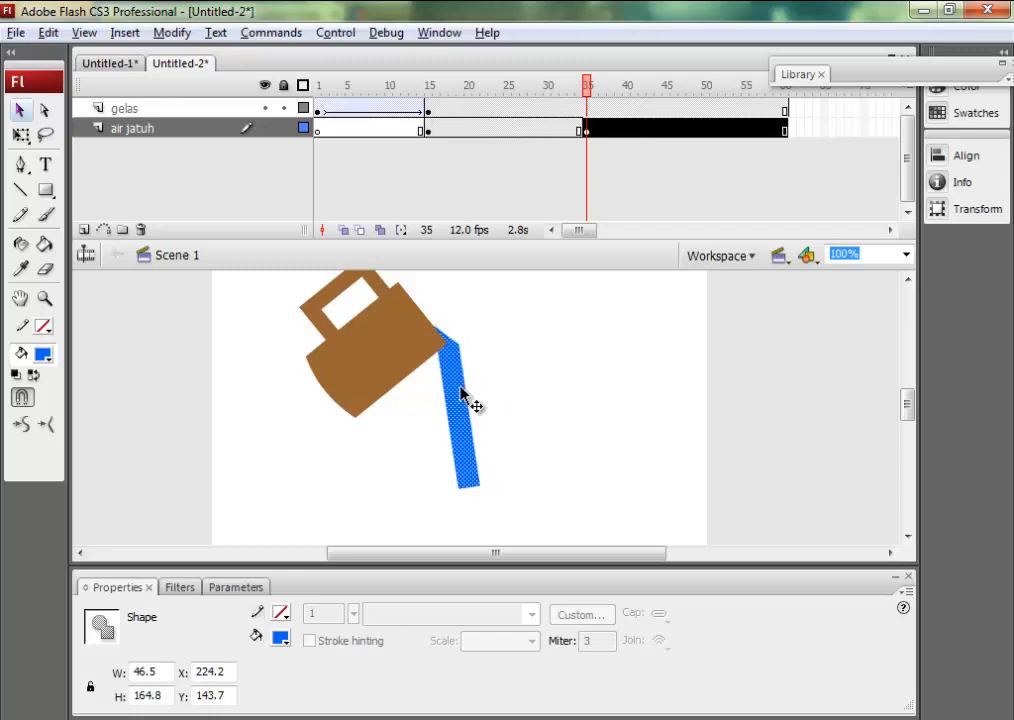
# Shape the blue strip at frame 35 into a tapered stream by erasing along its edges, and curve its lower end outward.
pyautogui.click(586, 129)
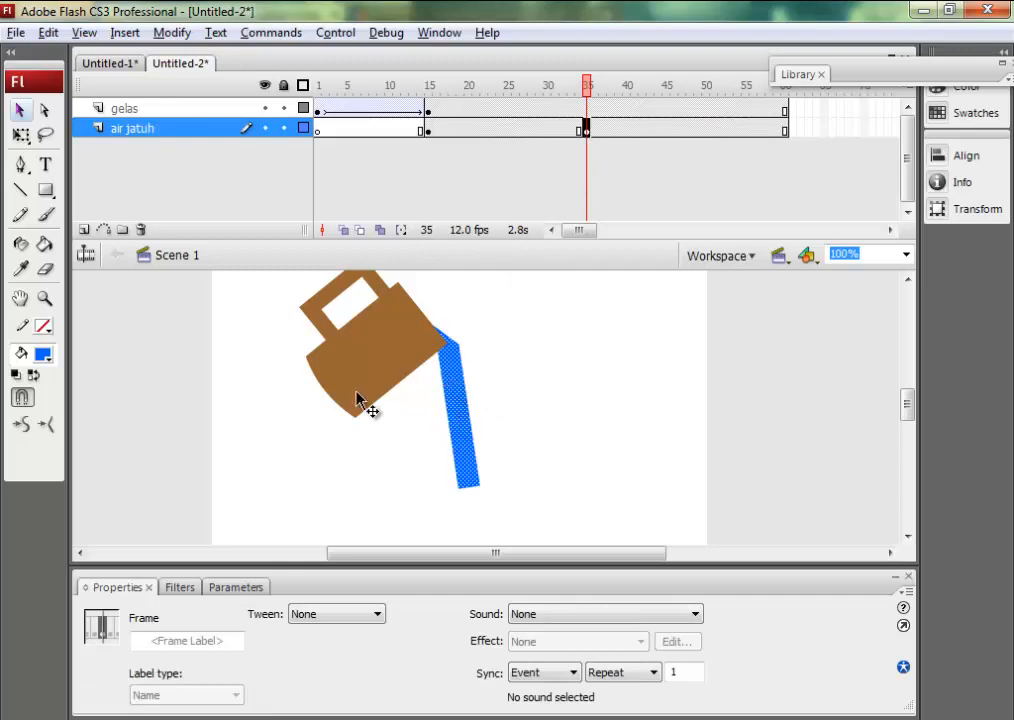
pyautogui.doubleClick(45, 269)
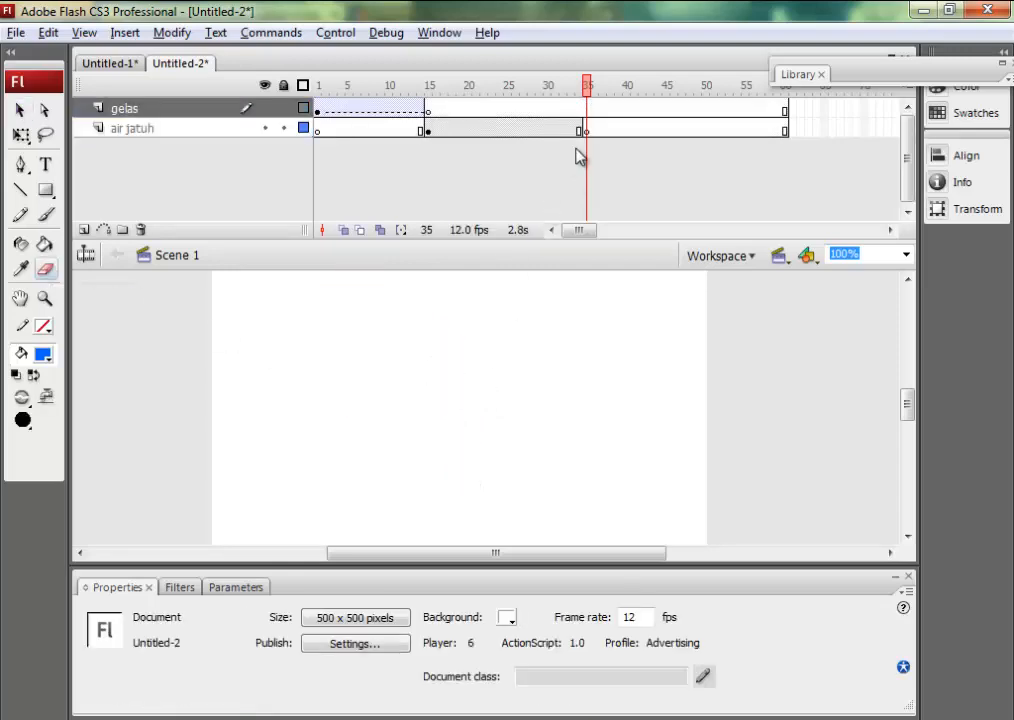
pyautogui.hotkey('ctrl', 'z')
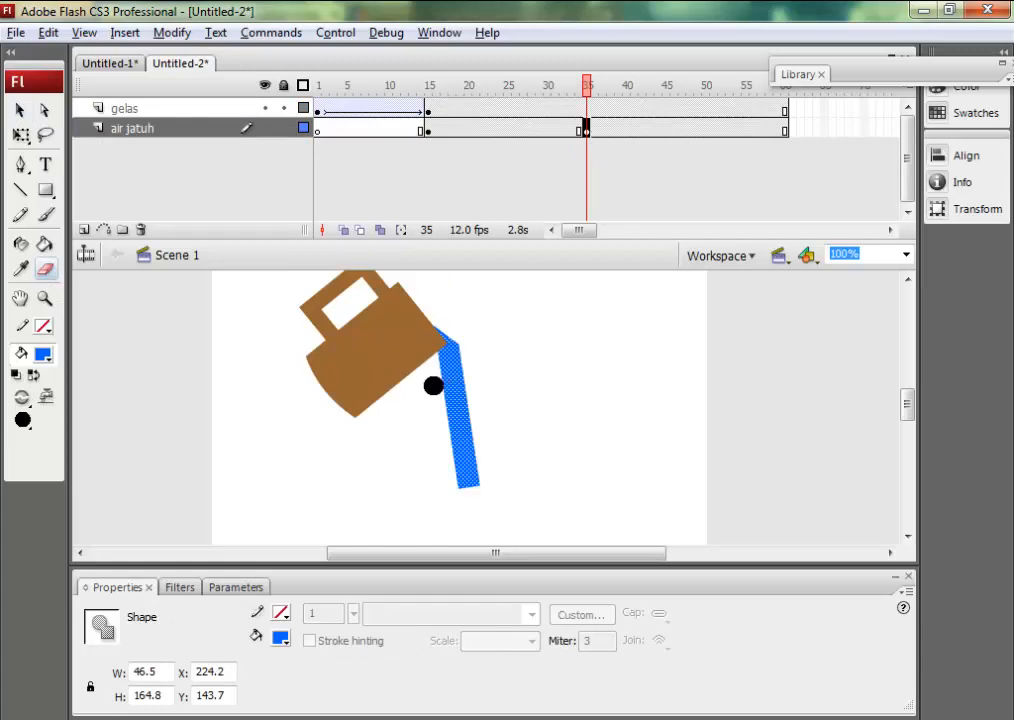
pyautogui.click(433, 385)
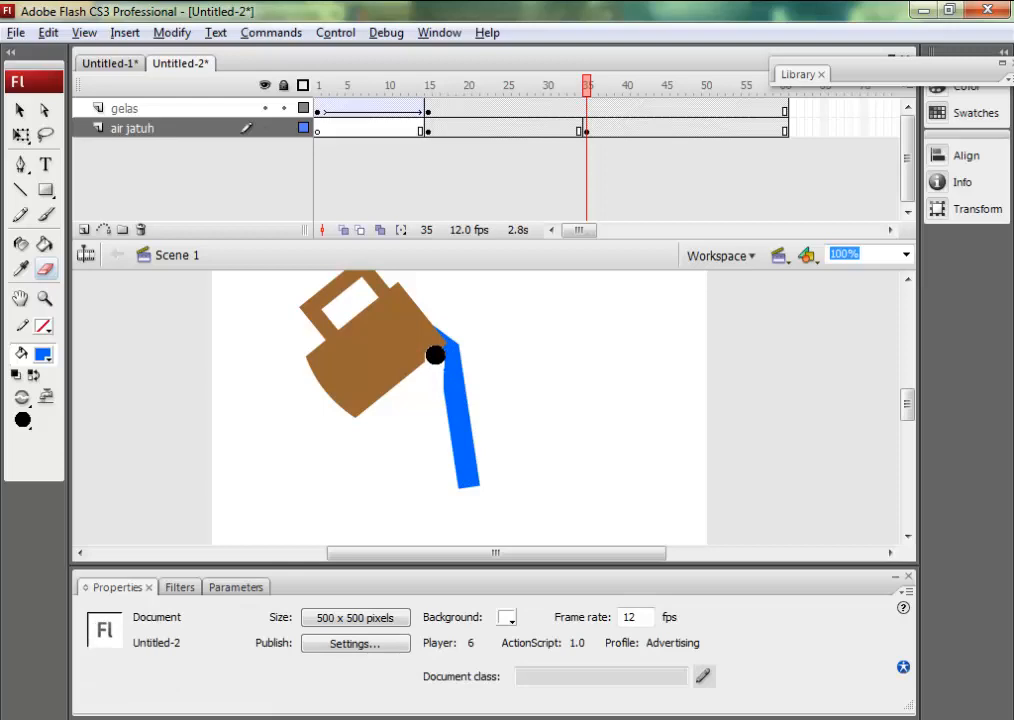
pyautogui.moveTo(435, 355); pyautogui.dragTo(444, 458)
pyautogui.hotkey('ctrl', 'z')
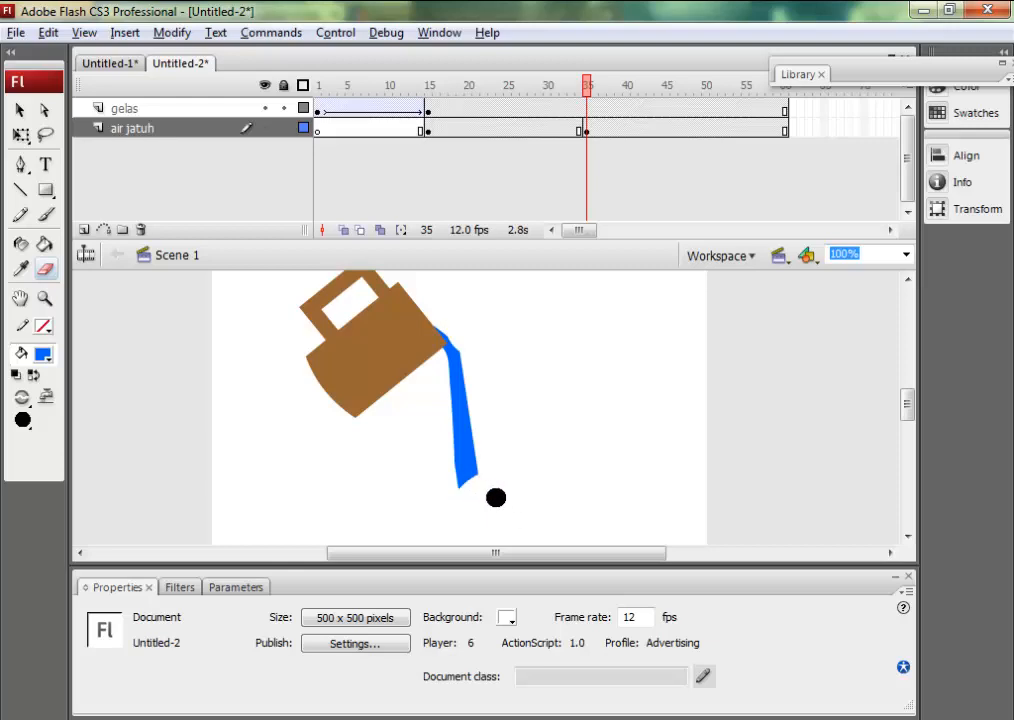
pyautogui.hotkey('ctrl', 'z')
pyautogui.click(20, 110)
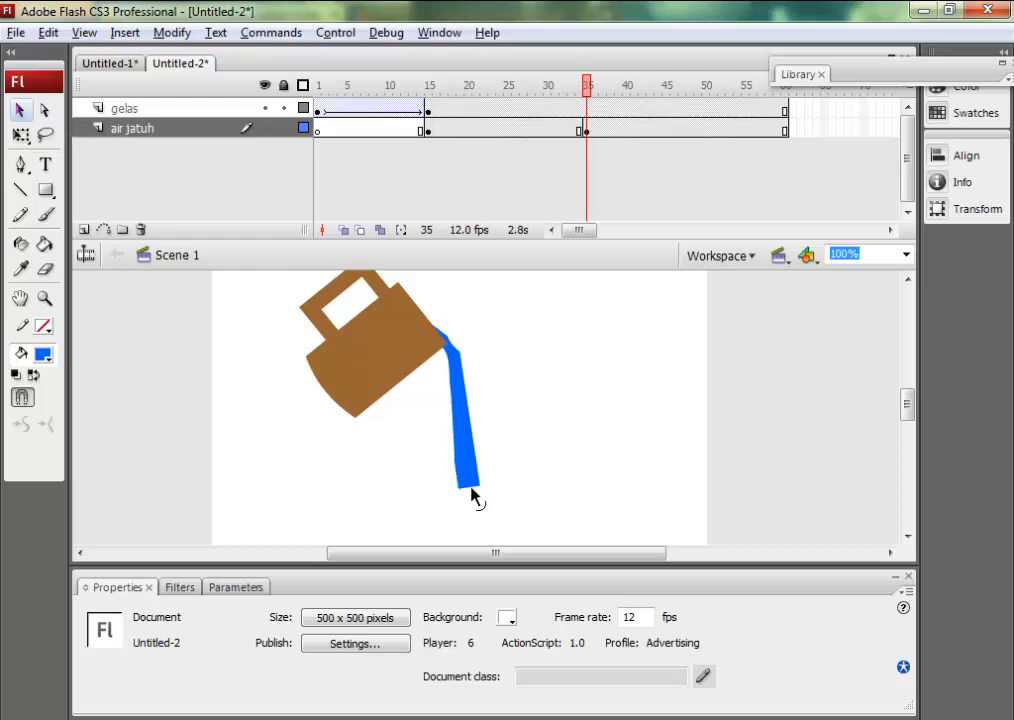
pyautogui.moveTo(476, 500); pyautogui.dragTo(478, 503)
# Apply a Shape tween between frames 15 and 35 of the air jatuh layer and scrub to frame 35 to preview it.
pyautogui.click(491, 128)
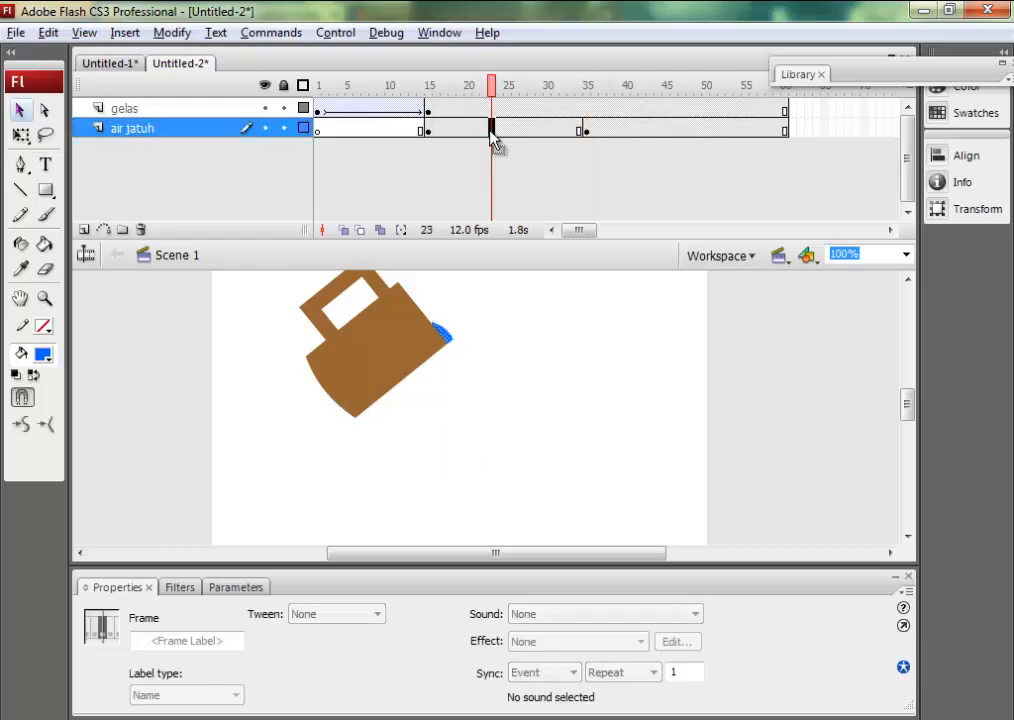
pyautogui.click(428, 129)
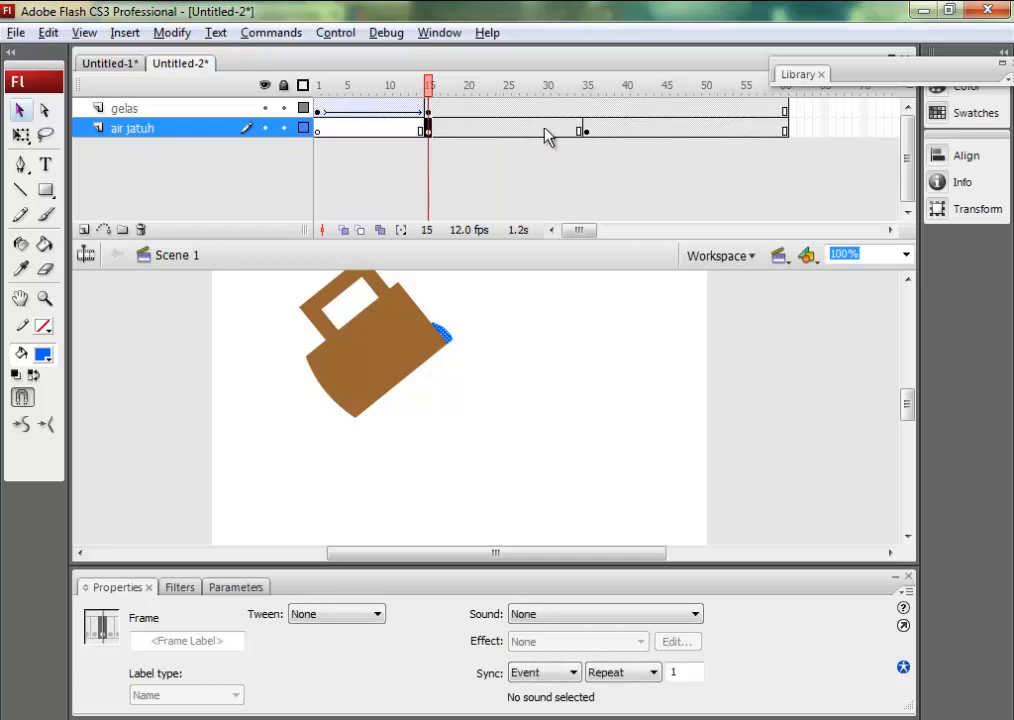
pyautogui.click(585, 130)
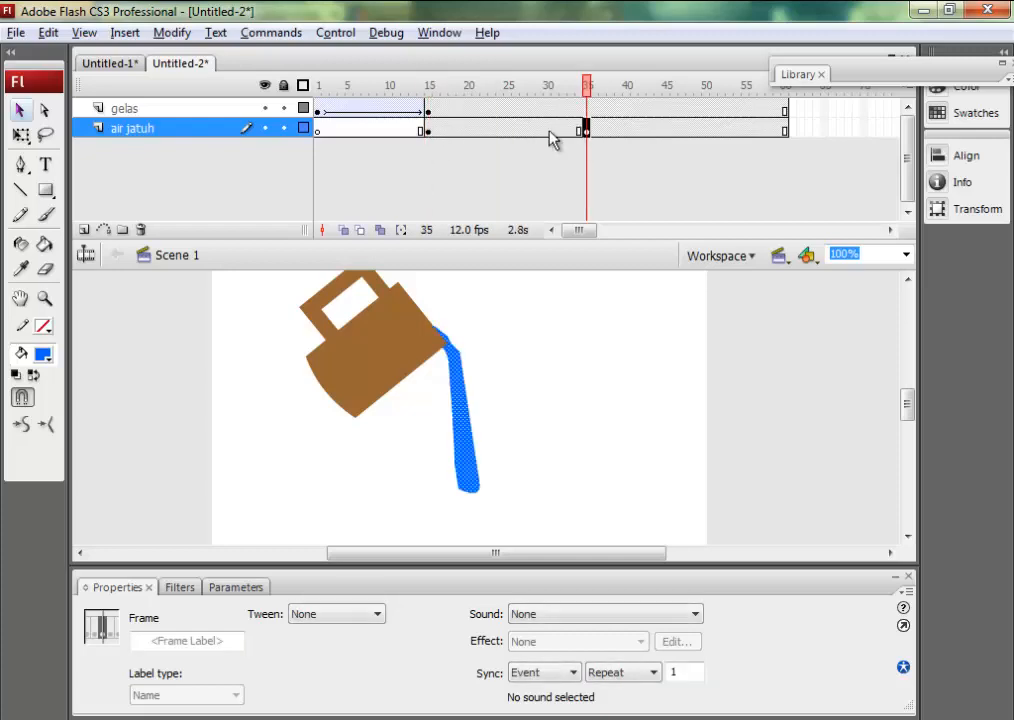
pyautogui.click(430, 131)
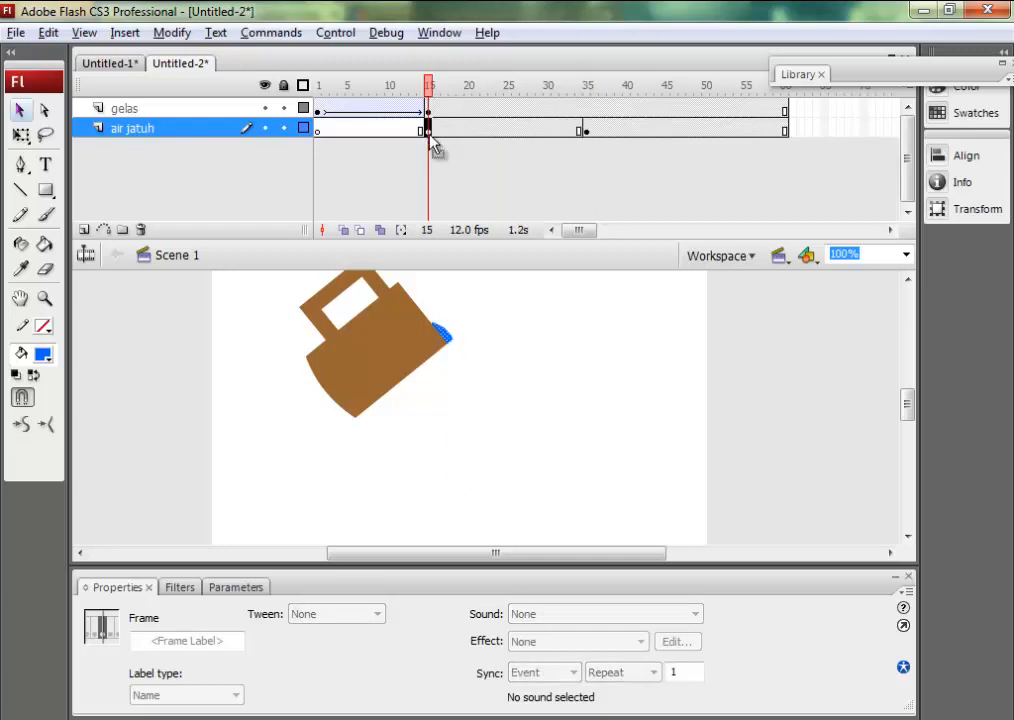
pyautogui.click(587, 130)
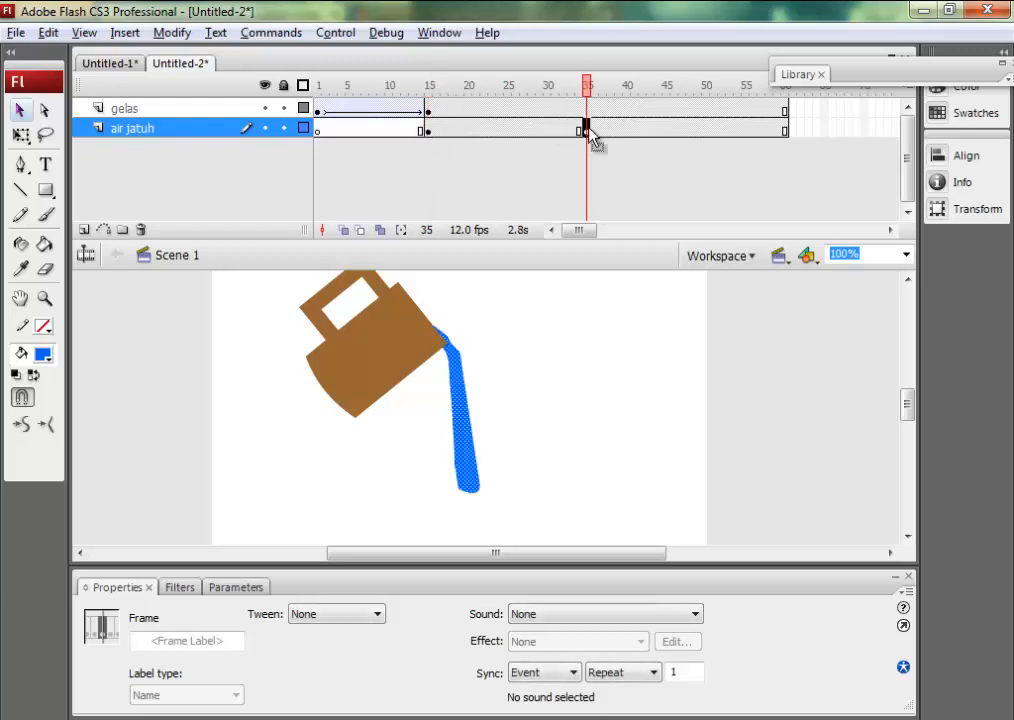
pyautogui.click(531, 130)
pyautogui.click(357, 616)
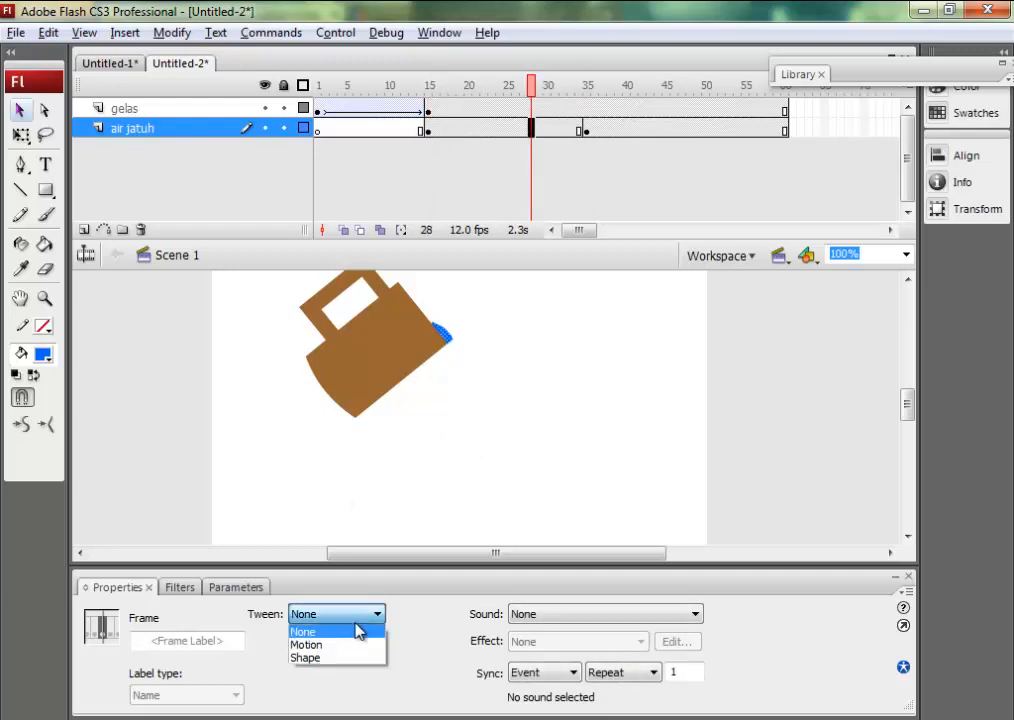
pyautogui.click(345, 658)
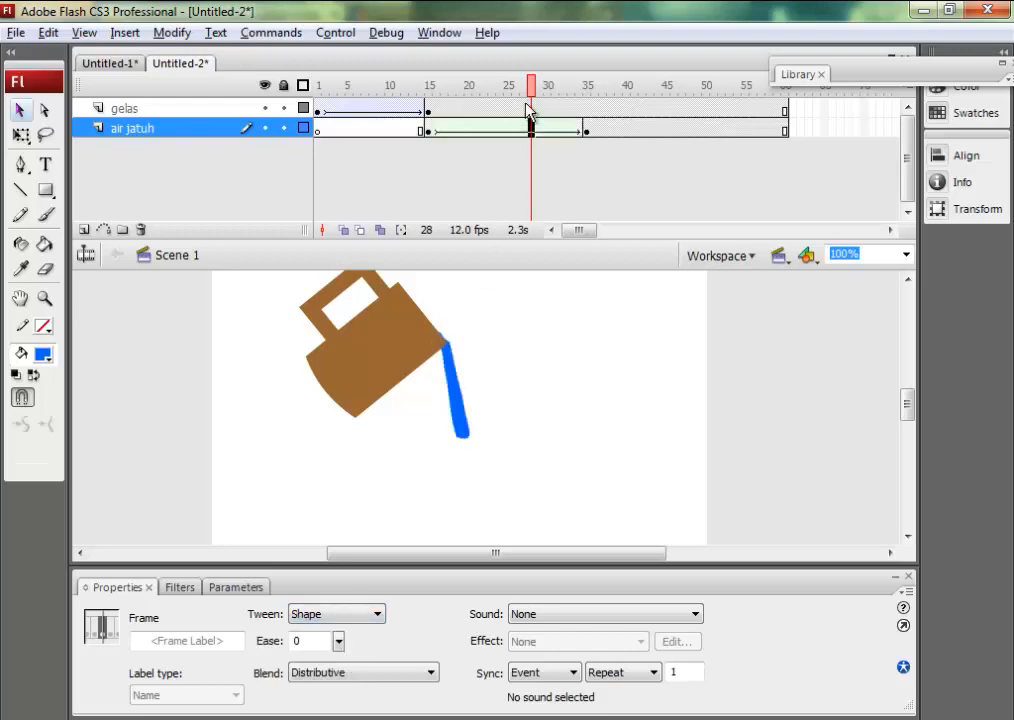
pyautogui.moveTo(529, 86); pyautogui.dragTo(587, 90)
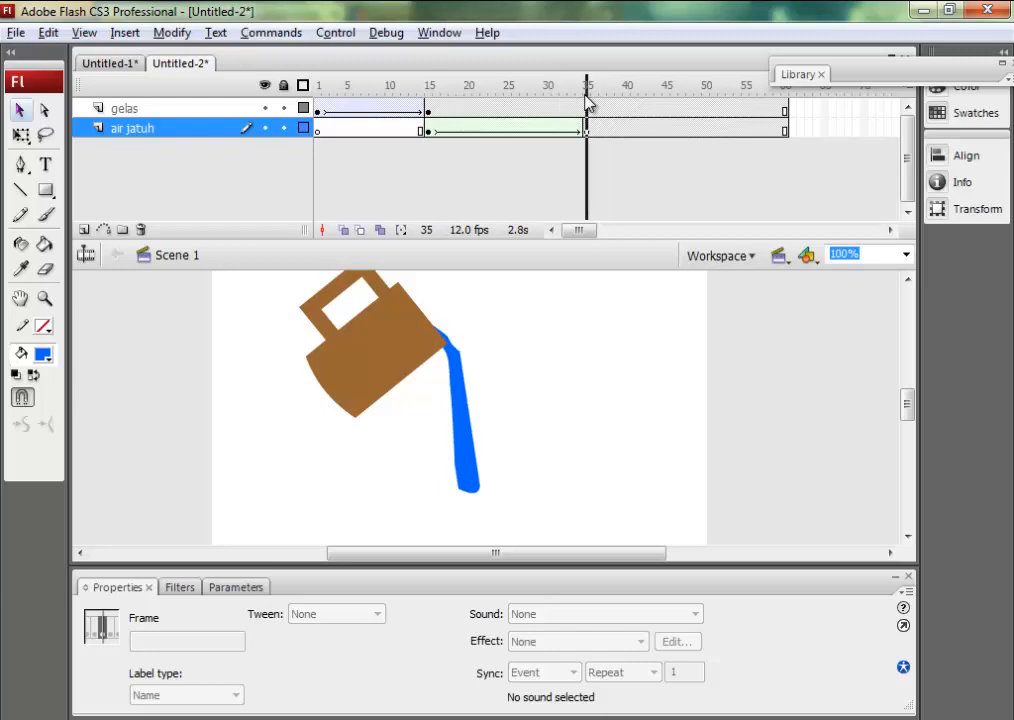
# Add a new layer named air luber and place it below the air jatuh layer.
pyautogui.click(83, 229)
pyautogui.moveTo(116, 136); pyautogui.dragTo(120, 150)
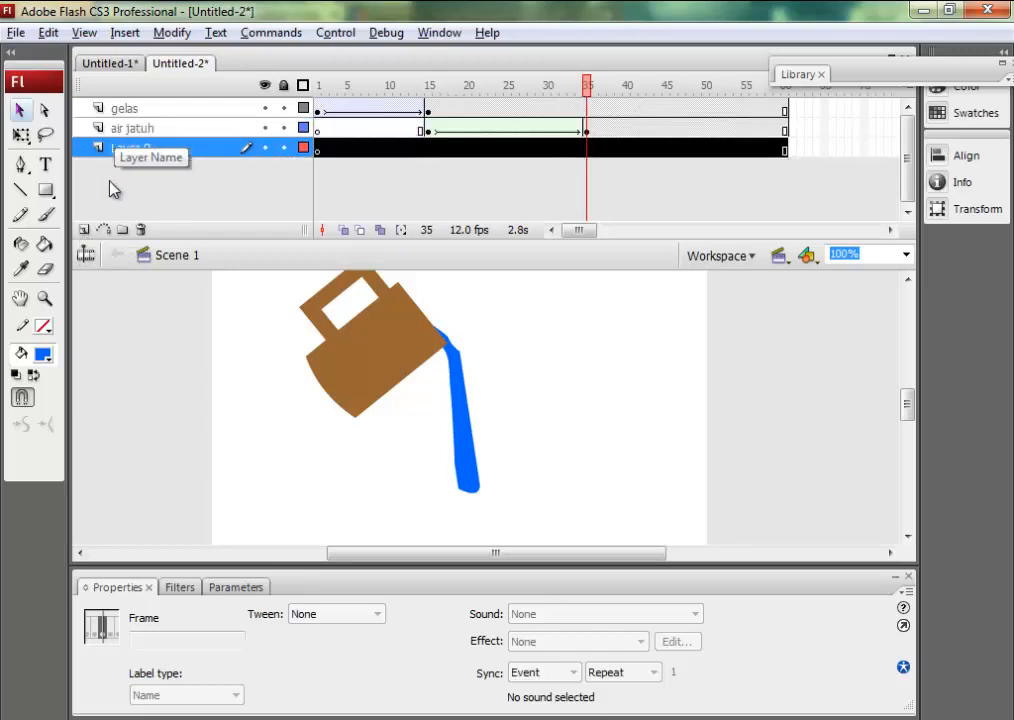
pyautogui.doubleClick(121, 149)
pyautogui.write('a')
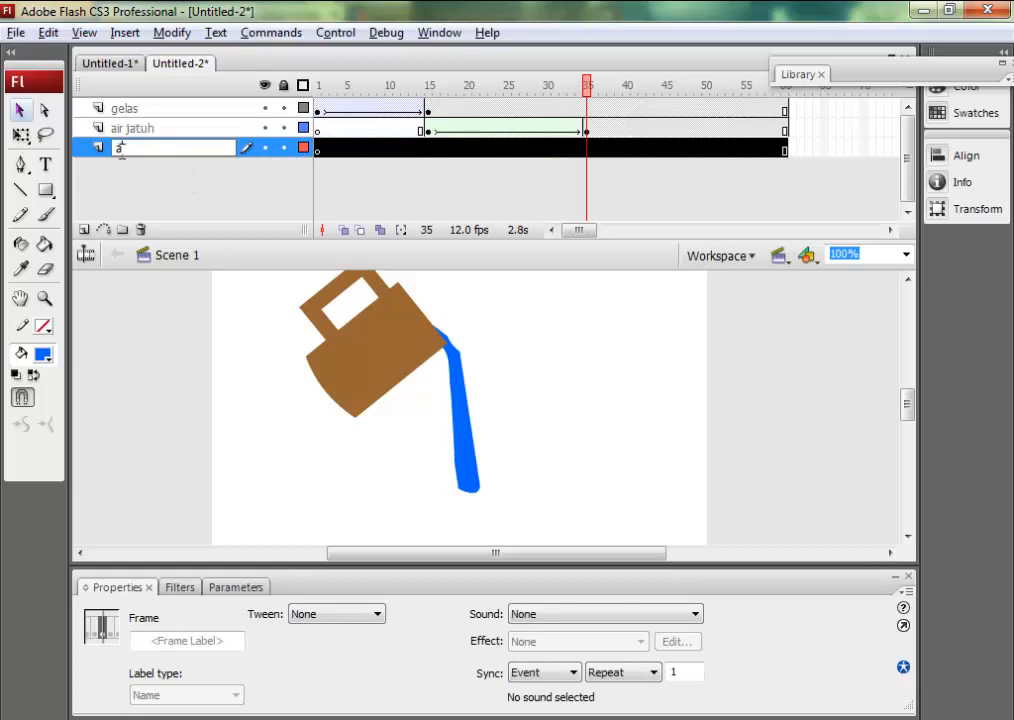
pyautogui.write('ir luber')
pyautogui.press('Return')
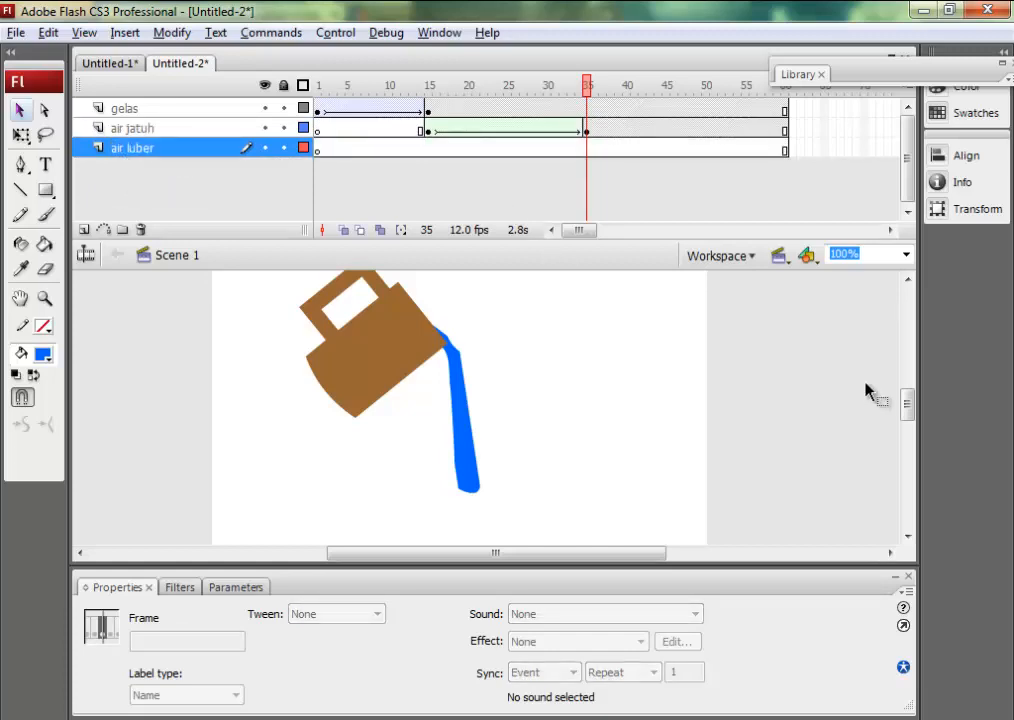
# Insert a keyframe at frame 35 of the air luber layer and activate the Oval tool for drawing there.
pyautogui.moveTo(910, 416); pyautogui.dragTo(910, 419)
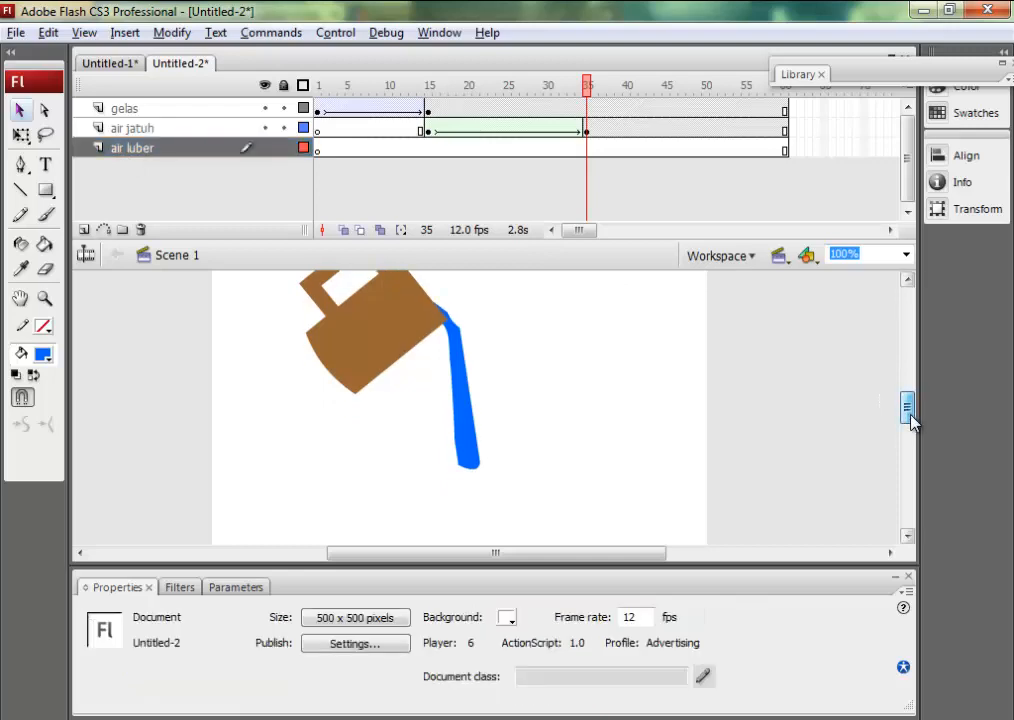
pyautogui.click(587, 150)
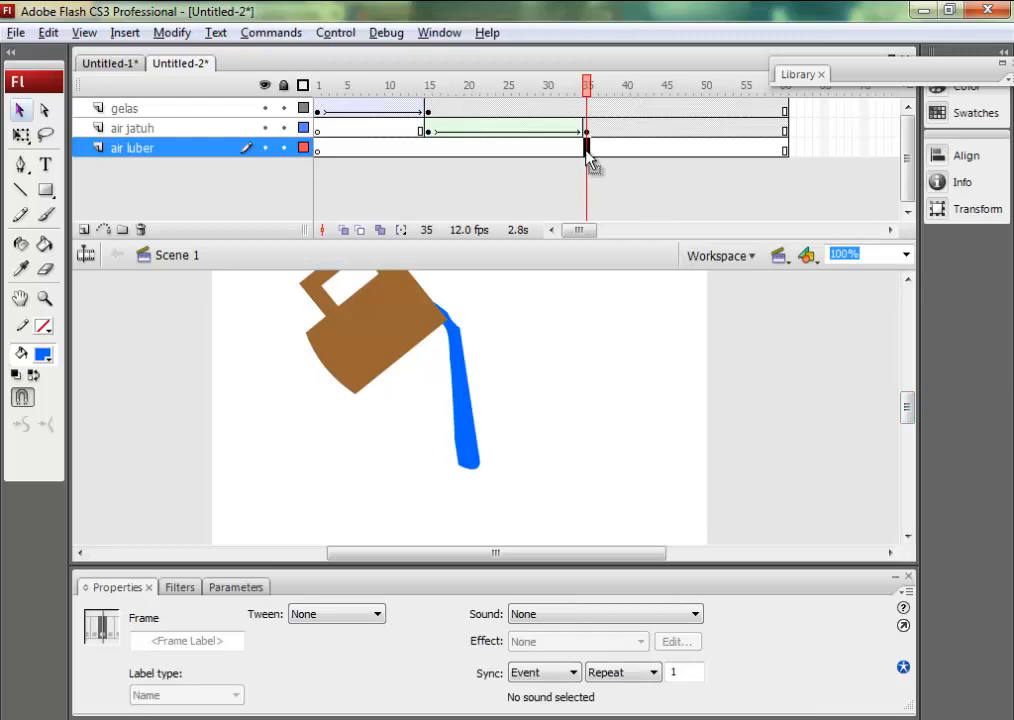
pyautogui.moveTo(593, 90); pyautogui.dragTo(582, 128)
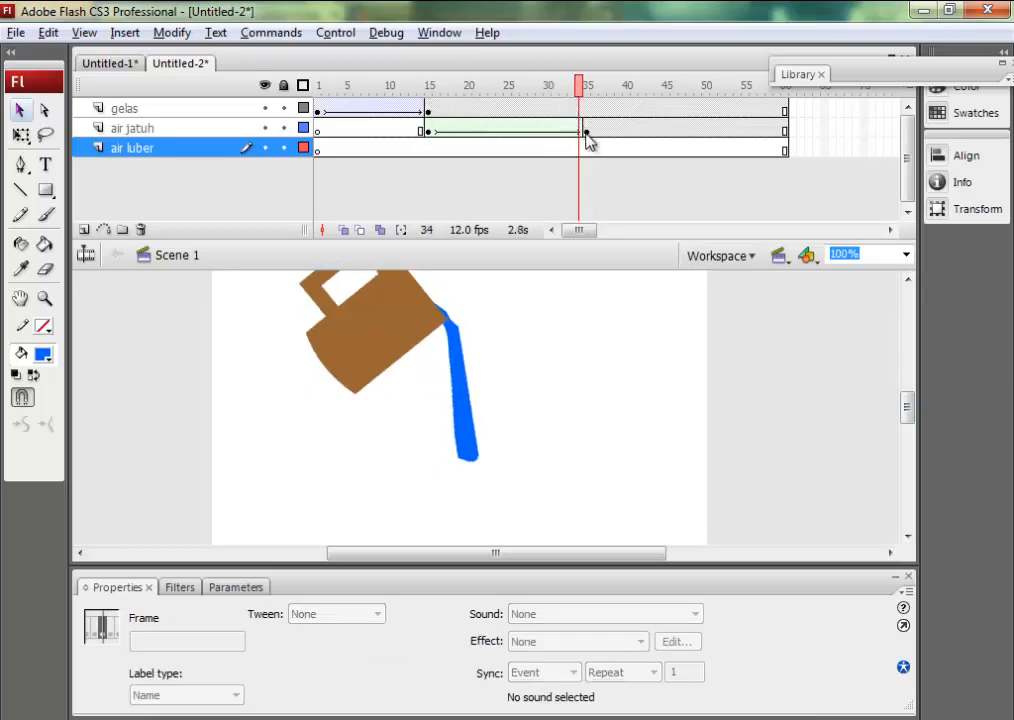
pyautogui.click(587, 133)
pyautogui.click(588, 149)
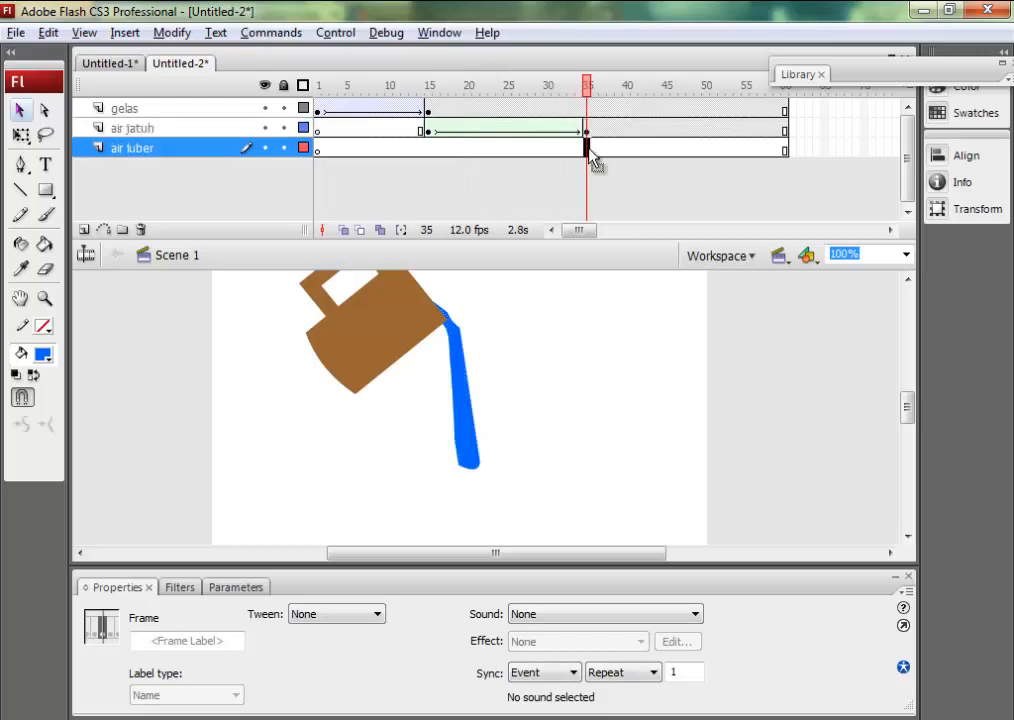
pyautogui.press('F6')
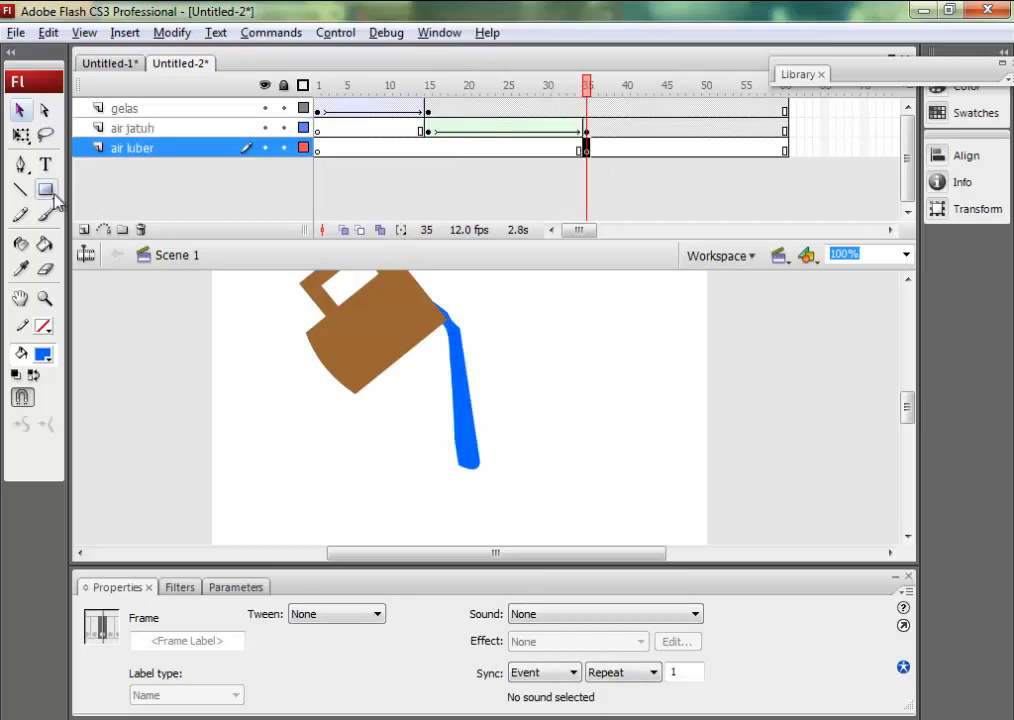
pyautogui.press('o')
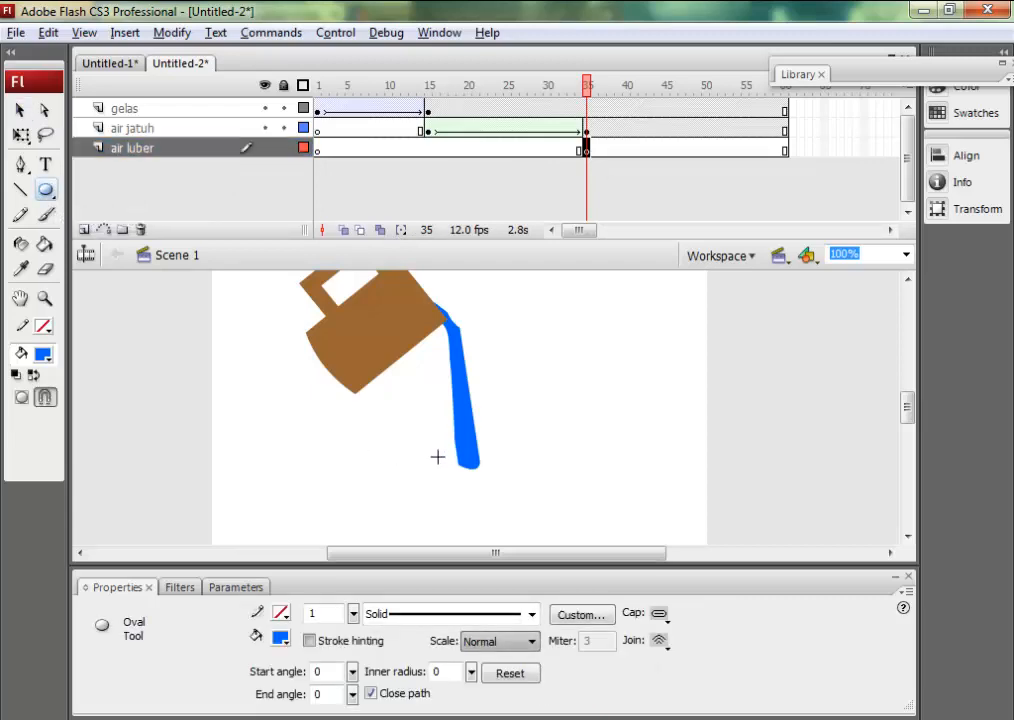
# Draw a small flat blue oval at the stream's foot on the air luber layer and insert a keyframe at frame 60.
pyautogui.moveTo(438, 457); pyautogui.dragTo(497, 469)
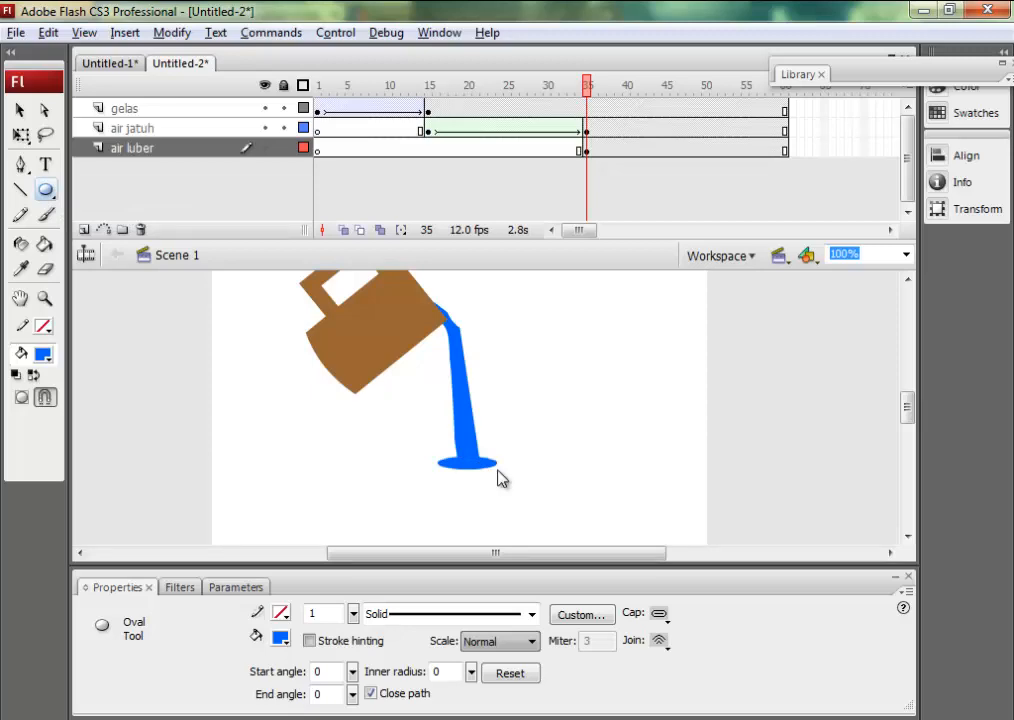
pyautogui.click(785, 150)
pyautogui.press('F6')
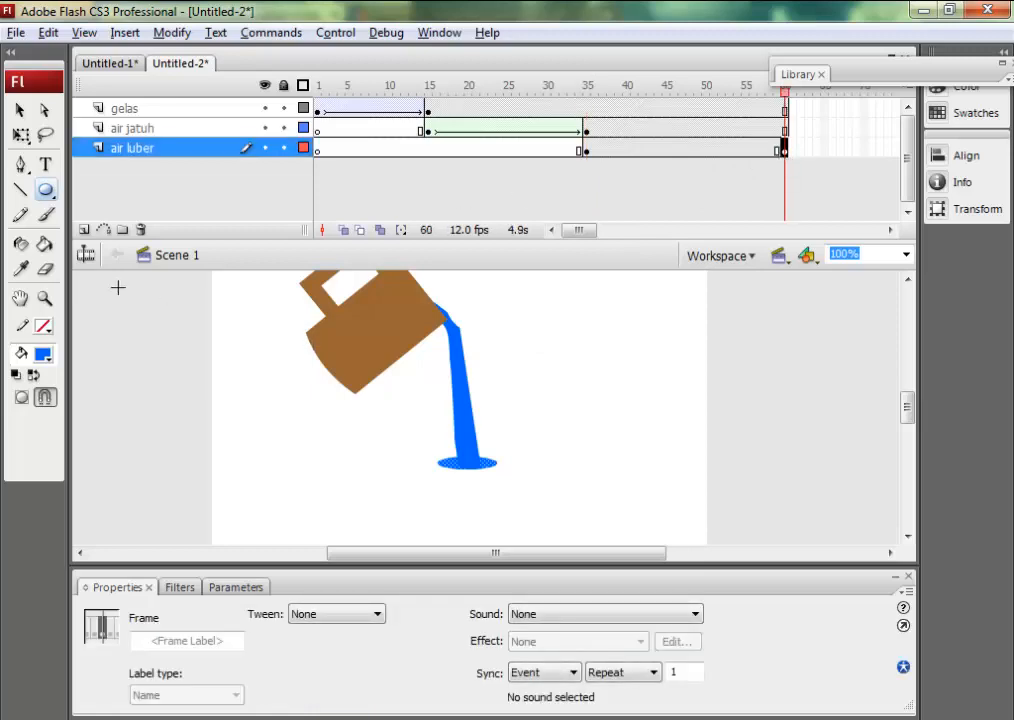
# Pull the left end of the blue oval at frame 60 outward into a long point.
pyautogui.click(20, 110)
pyautogui.click(400, 468)
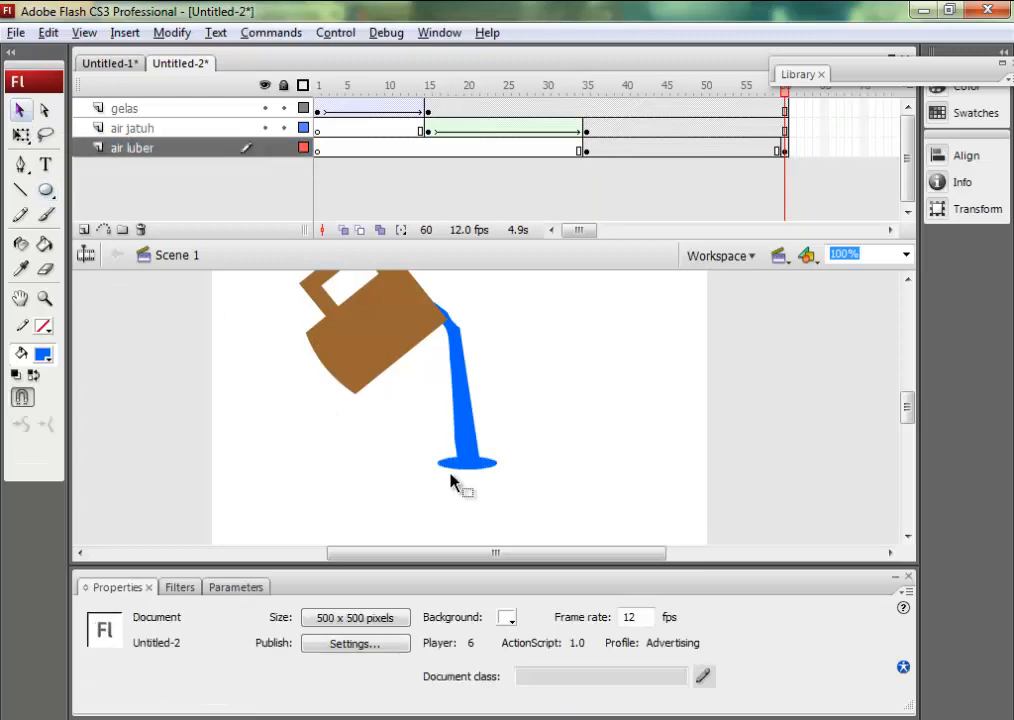
pyautogui.moveTo(457, 473); pyautogui.dragTo(368, 481)
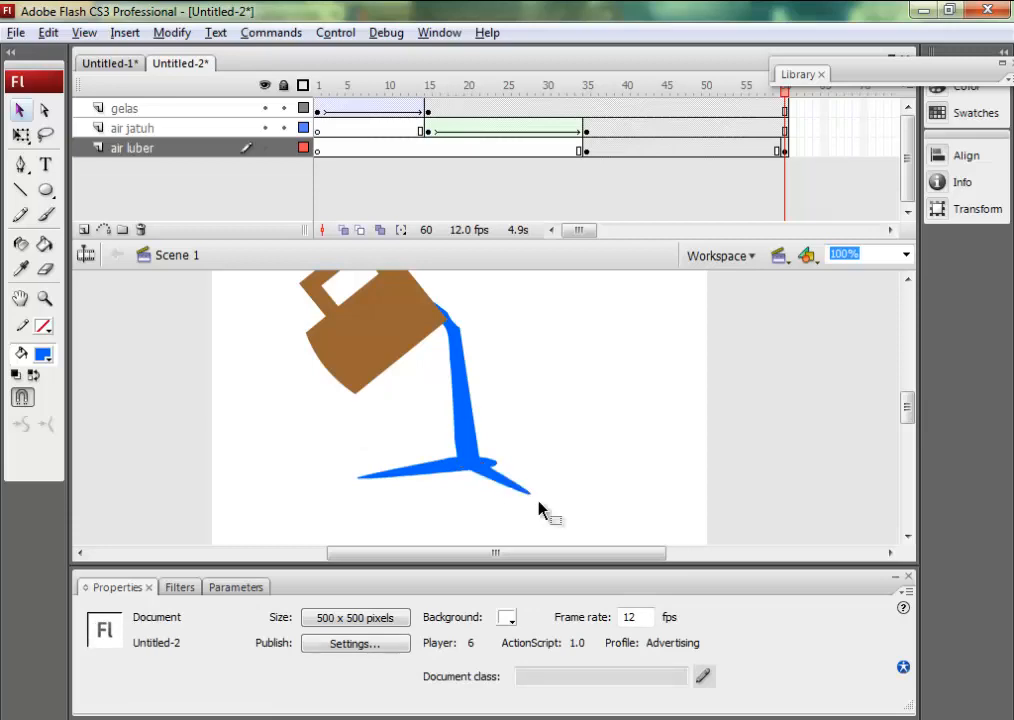
# Try to pull the oval's right side out into points and undo these edge changes.
pyautogui.moveTo(493, 474); pyautogui.dragTo(575, 466)
pyautogui.moveTo(504, 469); pyautogui.dragTo(567, 481)
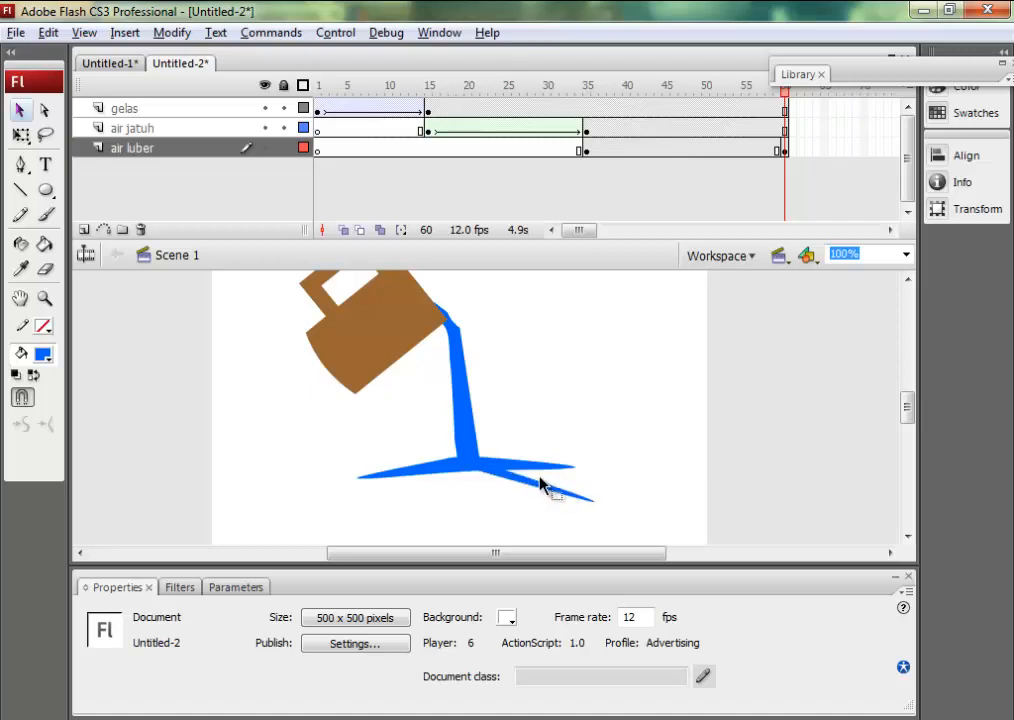
pyautogui.hotkey('ctrl', 'z')
pyautogui.hotkey('ctrl', 'z')
pyautogui.hotkey('ctrl', 'z')
pyautogui.hotkey('ctrl', 'z')
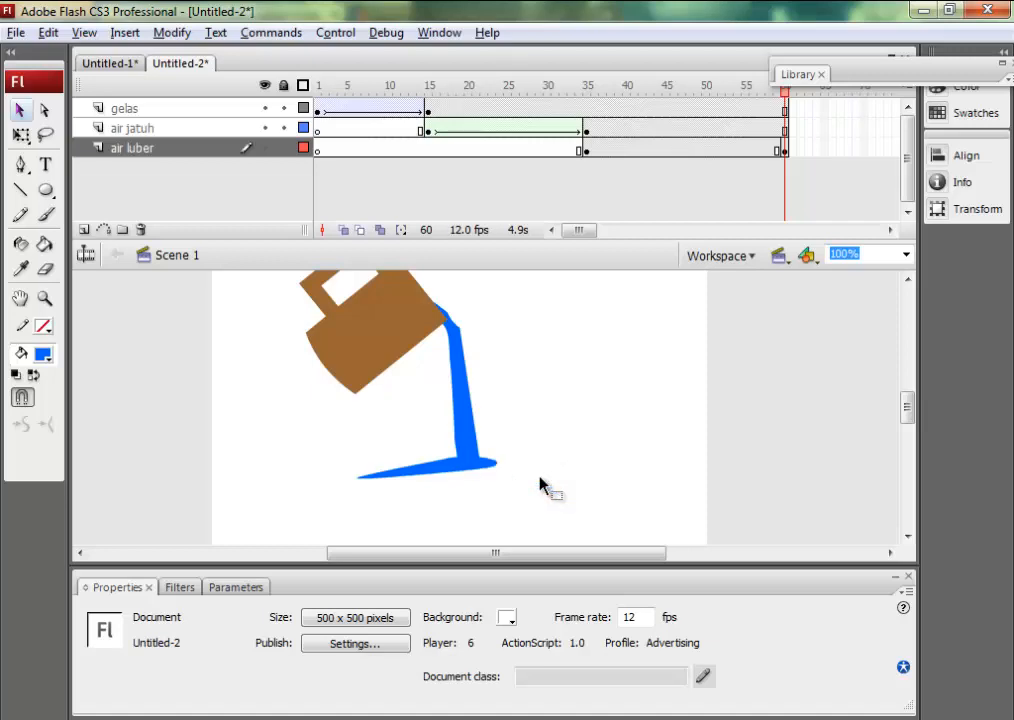
# Reshape the puddle at frame 60 by stretching its right tip outward, bulging its lower edge downward and extending its left tip slightly.
pyautogui.click(495, 469)
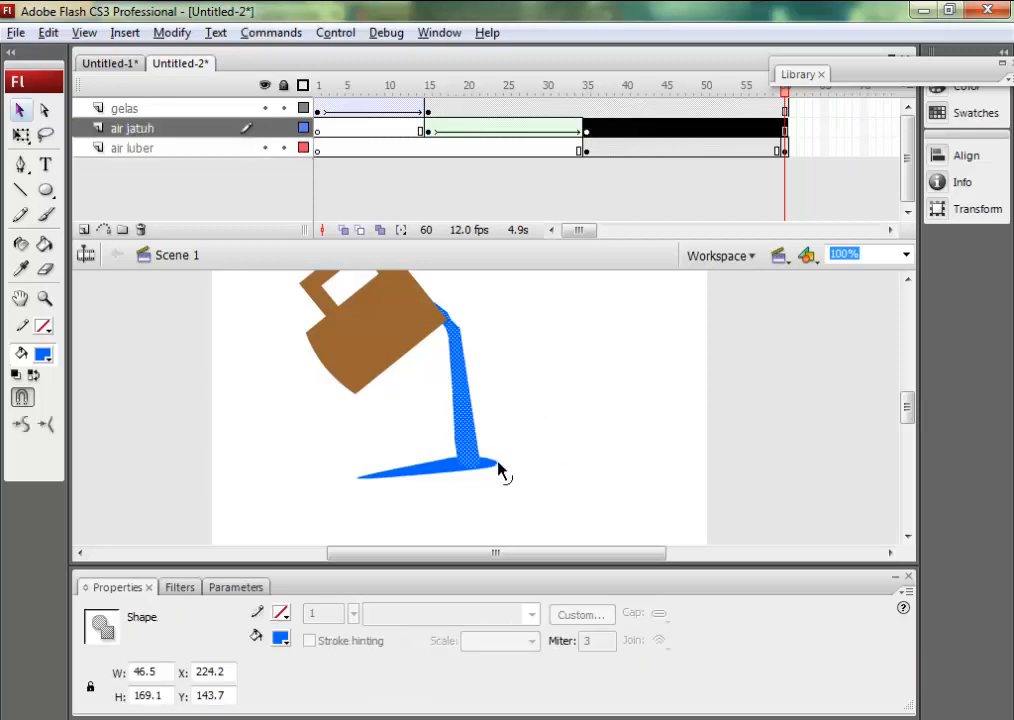
pyautogui.click(506, 470)
pyautogui.click(493, 467)
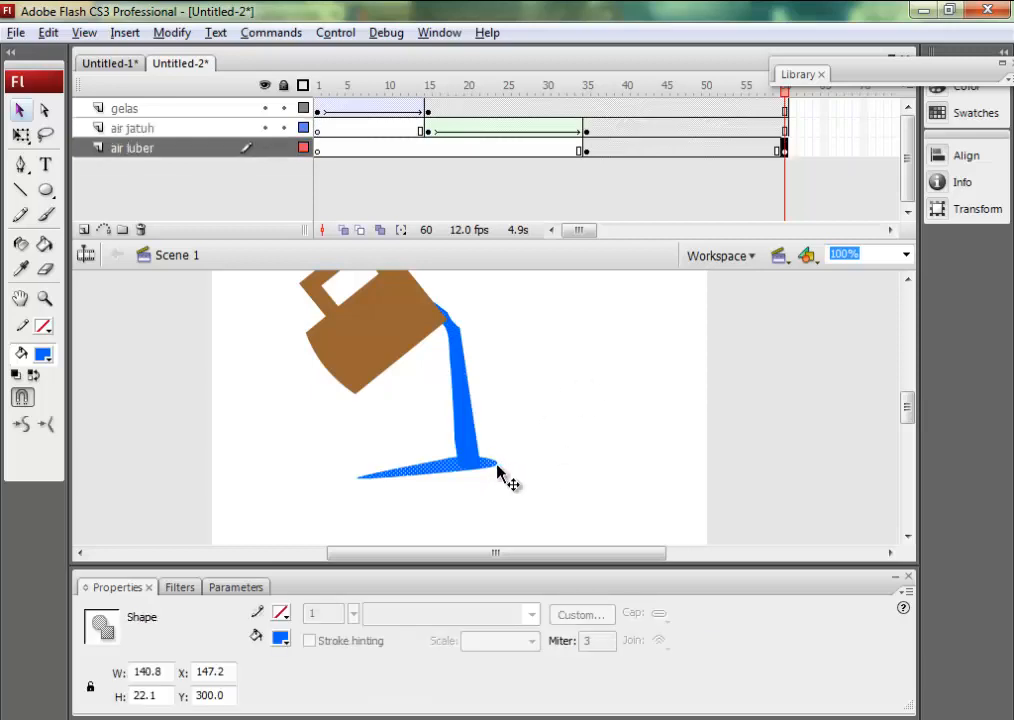
pyautogui.click(505, 470)
pyautogui.moveTo(492, 467); pyautogui.dragTo(620, 477)
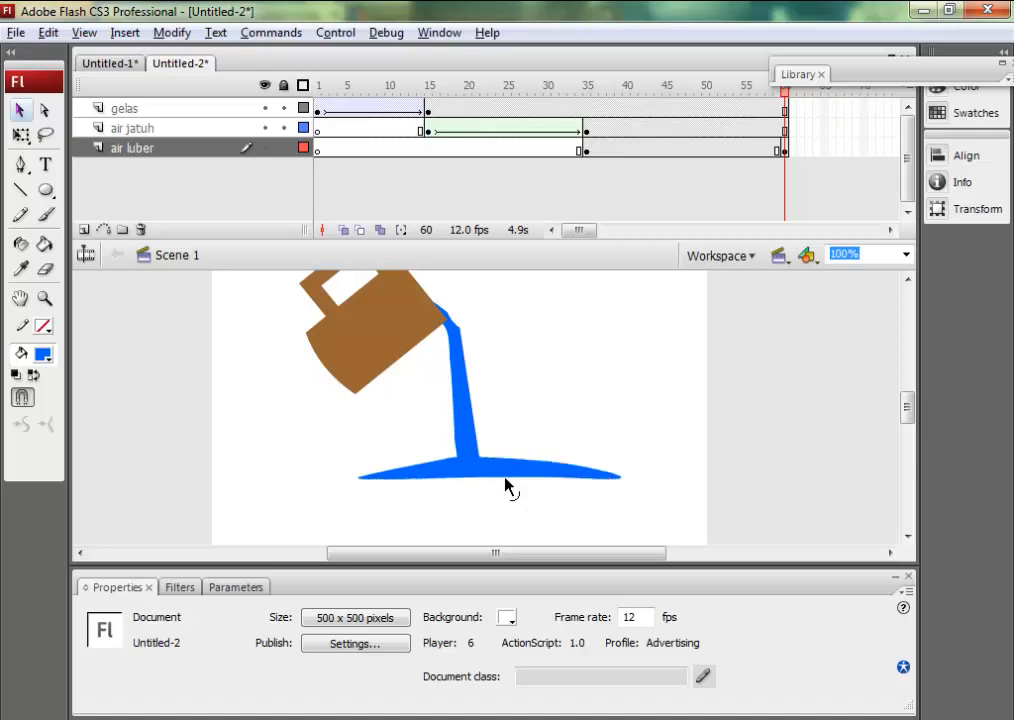
pyautogui.moveTo(507, 487); pyautogui.dragTo(566, 508)
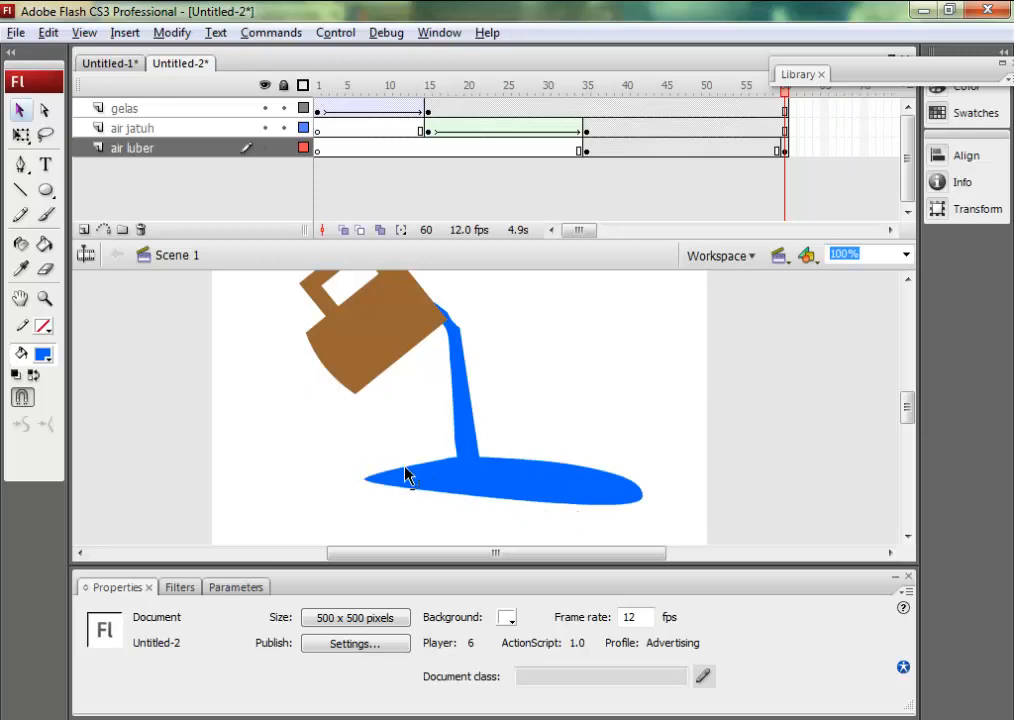
pyautogui.moveTo(395, 477); pyautogui.dragTo(379, 478)
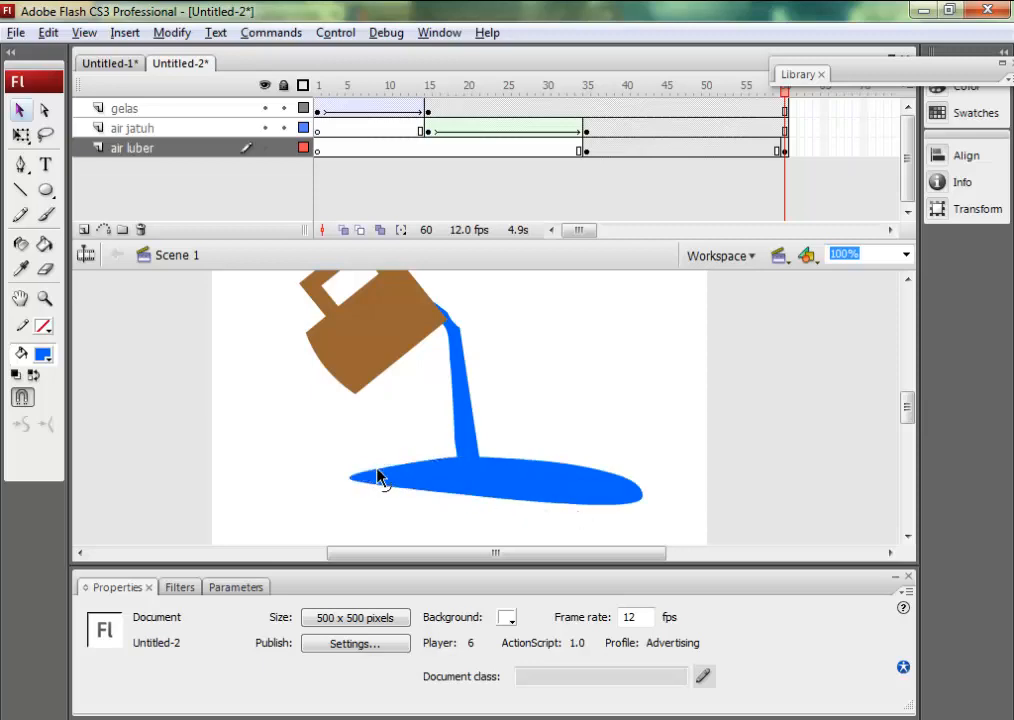
# Create a shape tween between frames 35 and 60 of the air luber layer and scrub through it to preview the spreading puddle.
pyautogui.rightClick(643, 150)
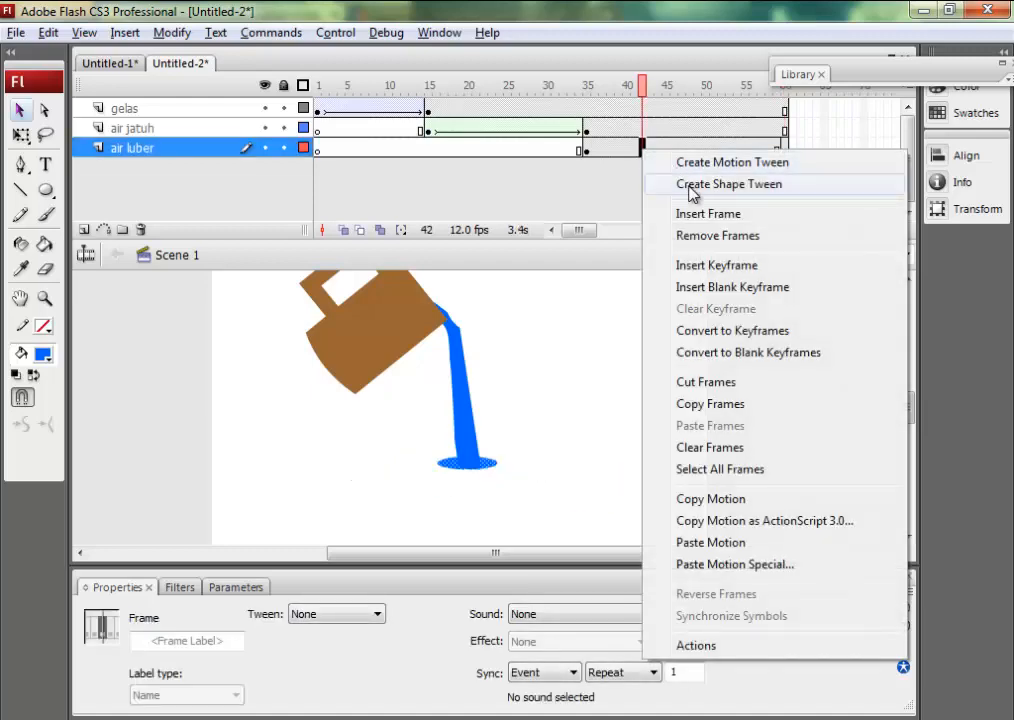
pyautogui.click(690, 185)
pyautogui.moveTo(628, 97); pyautogui.dragTo(793, 121)
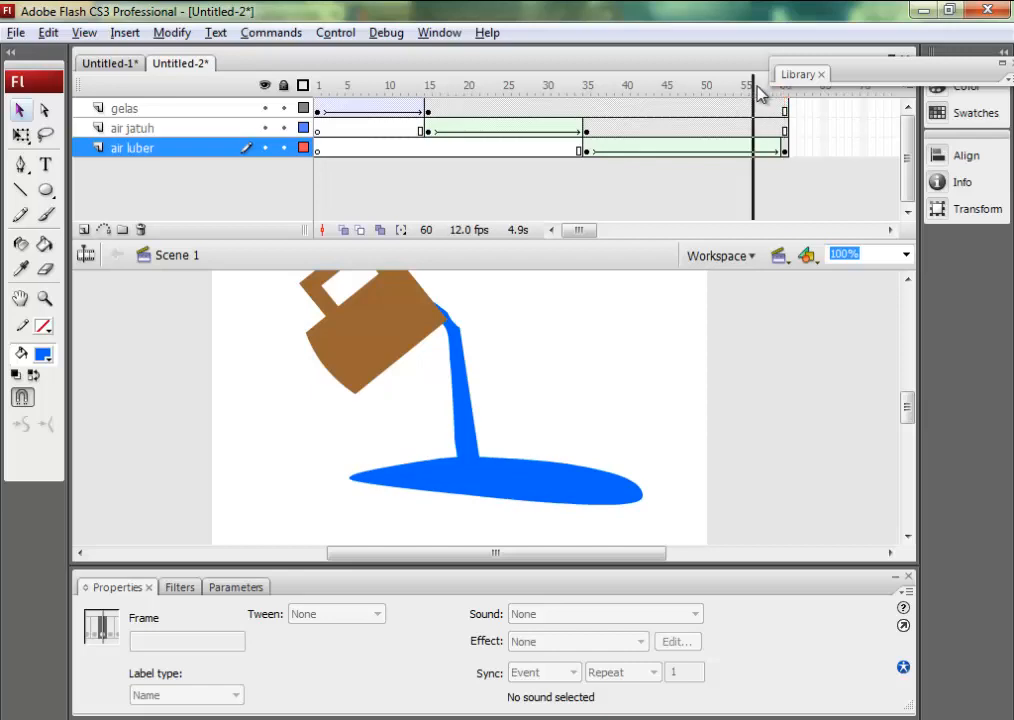
pyautogui.click(757, 87)
# Insert keyframes at frames 54 and 60 of the air jatuh layer.
pyautogui.click(738, 128)
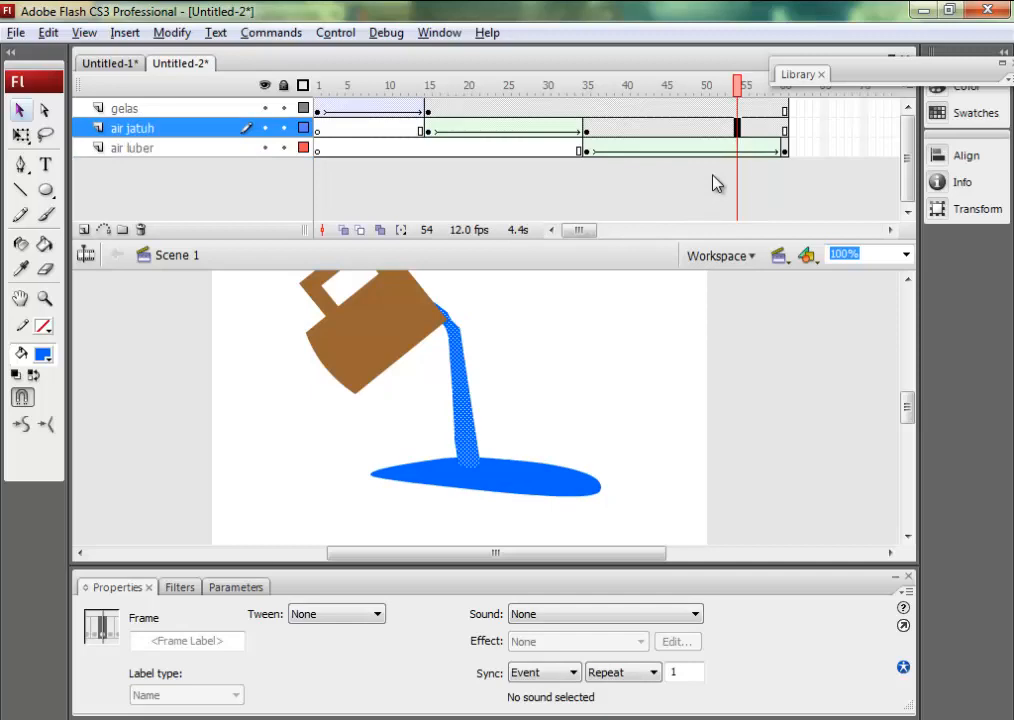
pyautogui.press('F6')
pyautogui.click(785, 128)
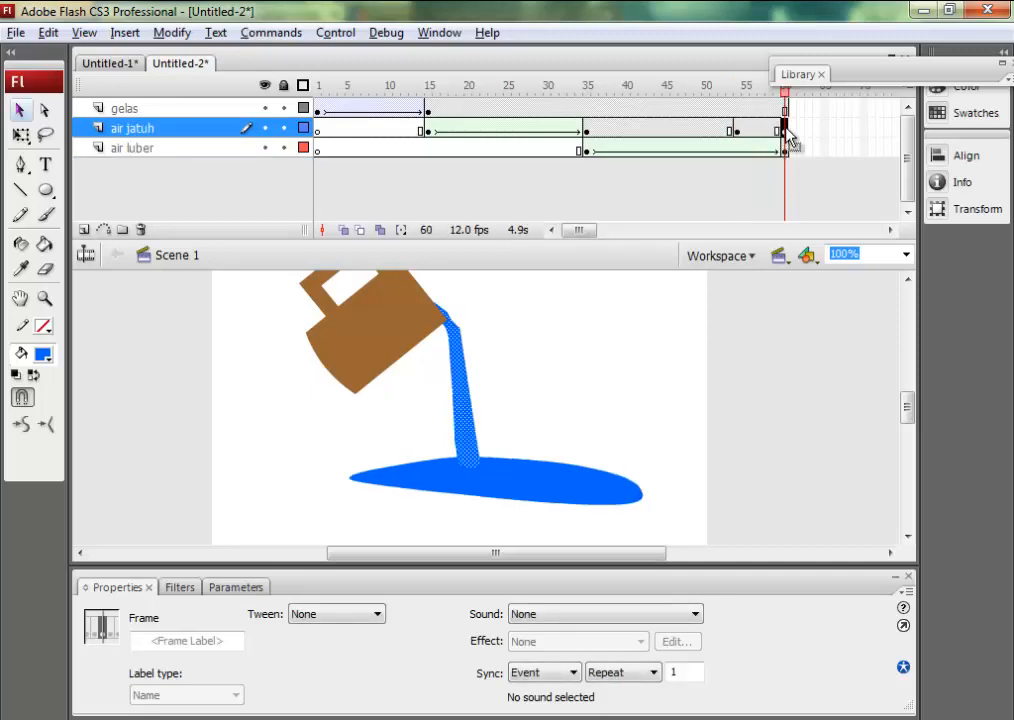
# At frame 60 of the air jatuh layer, shorten the stream from its upper end to about 118 px high and erase its hooked tip.
pyautogui.click(21, 136)
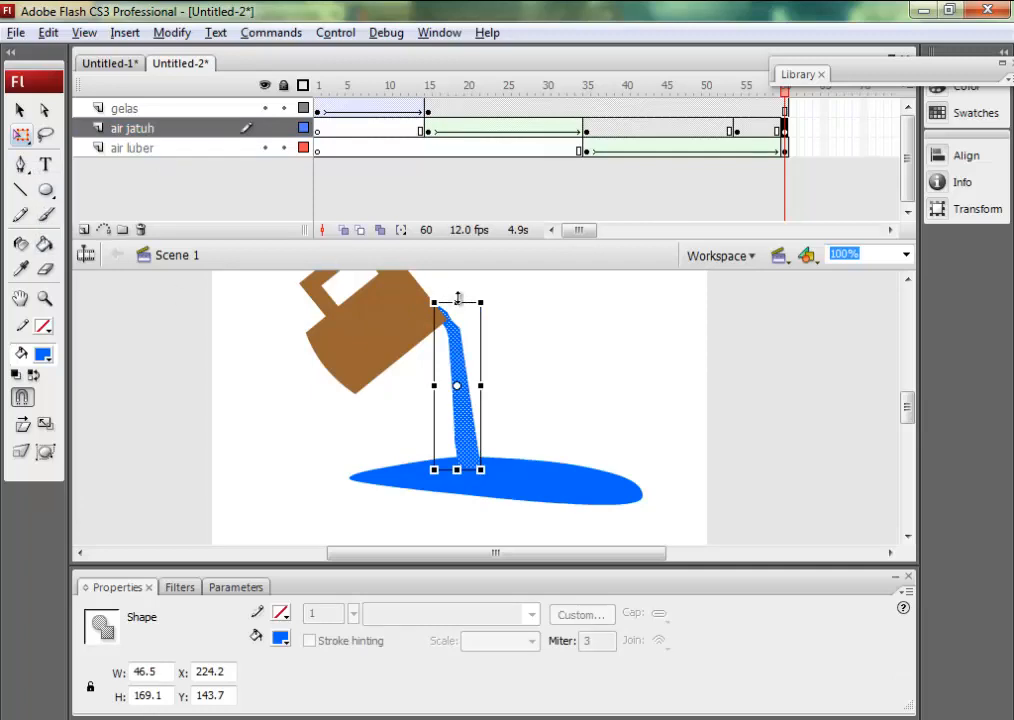
pyautogui.moveTo(457, 301); pyautogui.dragTo(488, 352)
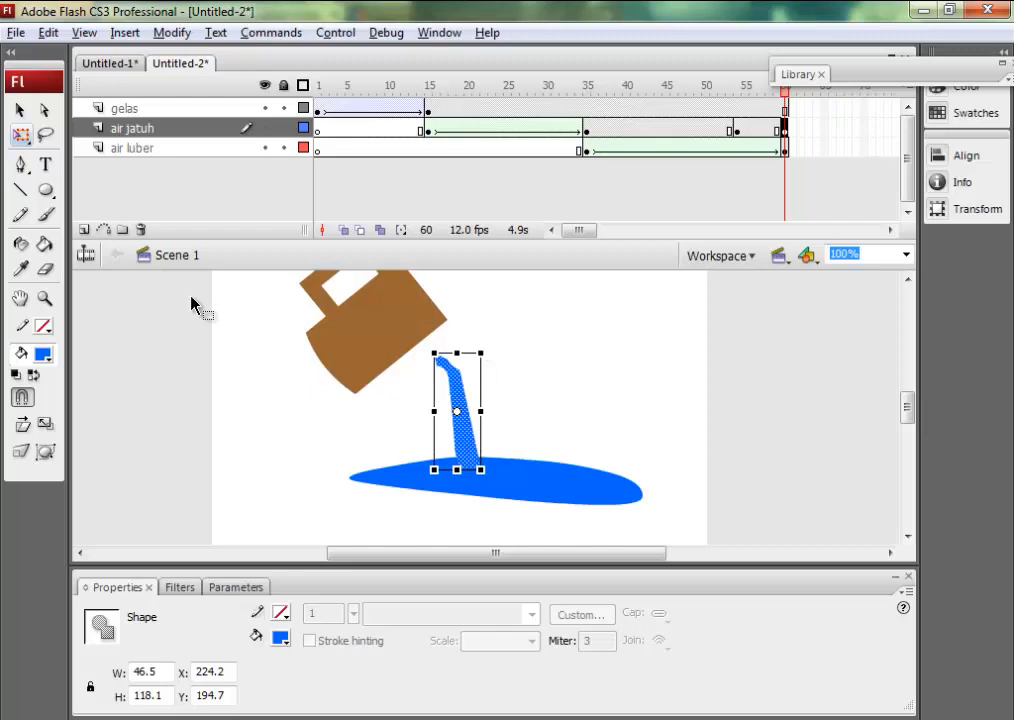
pyautogui.press('Return')
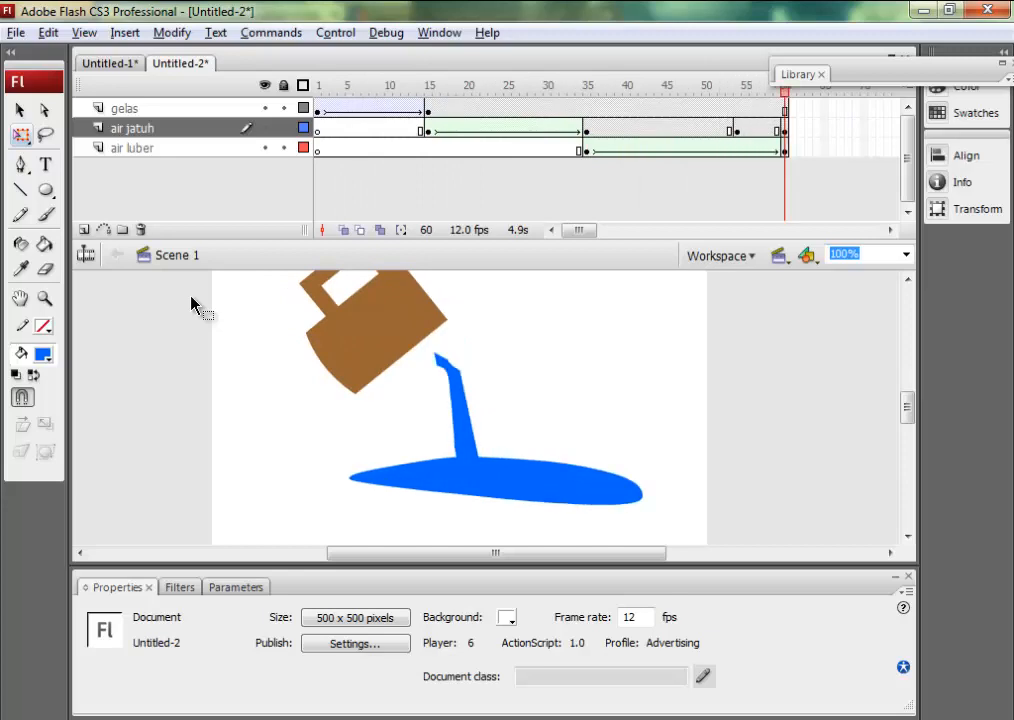
pyautogui.click(45, 269)
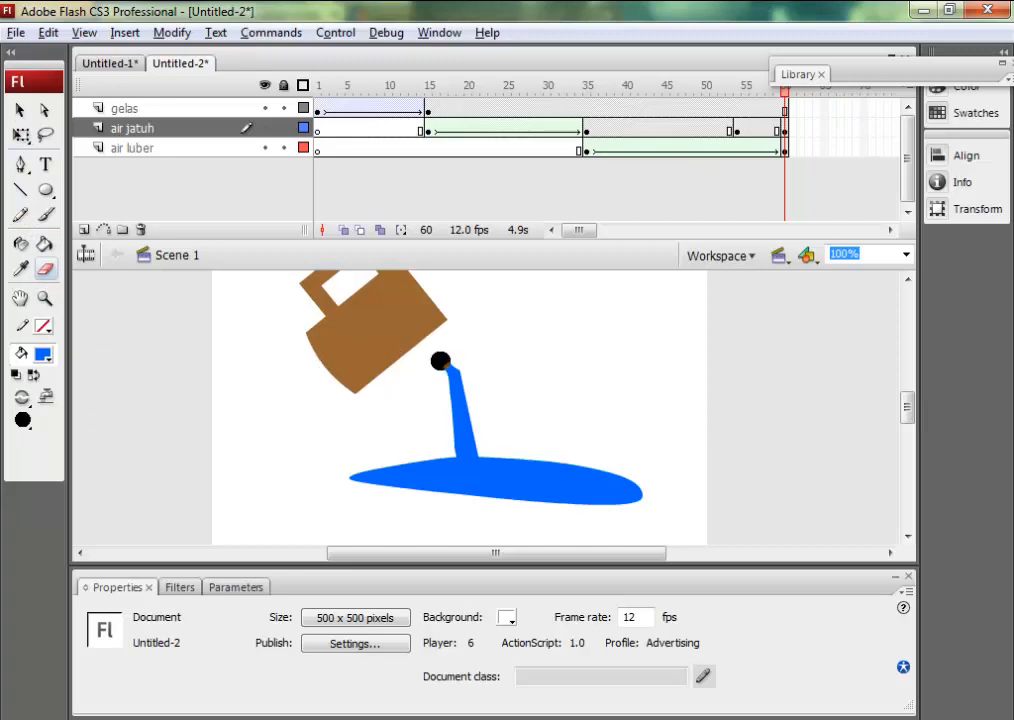
pyautogui.click(785, 131)
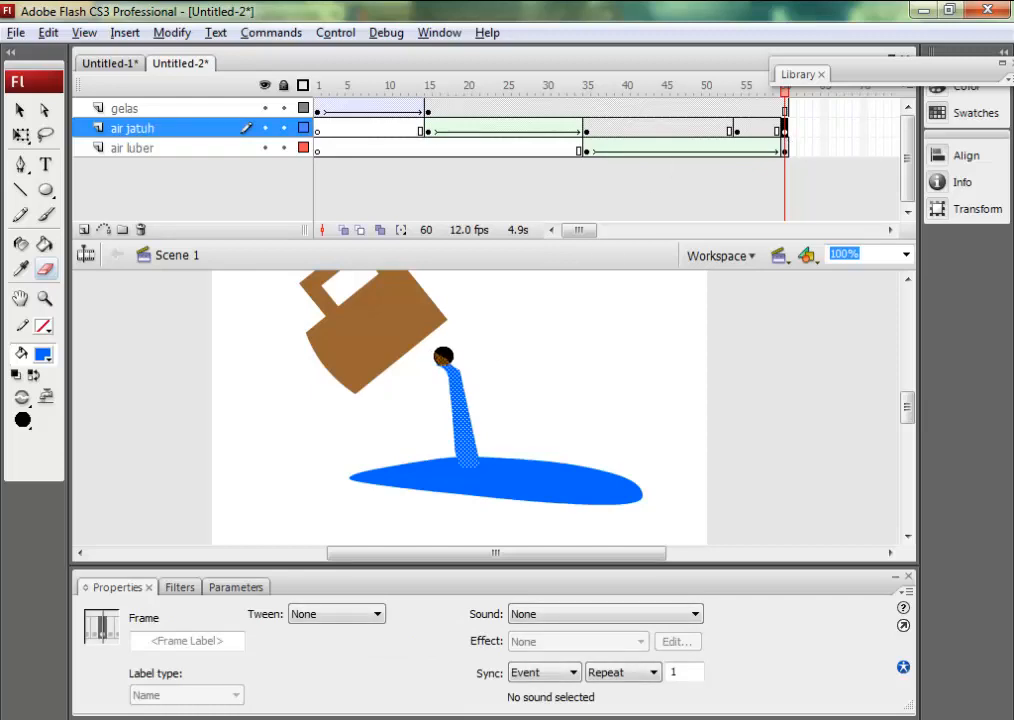
pyautogui.moveTo(441, 356)
pyautogui.mouseDown()
pyautogui.moveTo(437, 376)
pyautogui.moveTo(441, 363)
pyautogui.mouseUp()
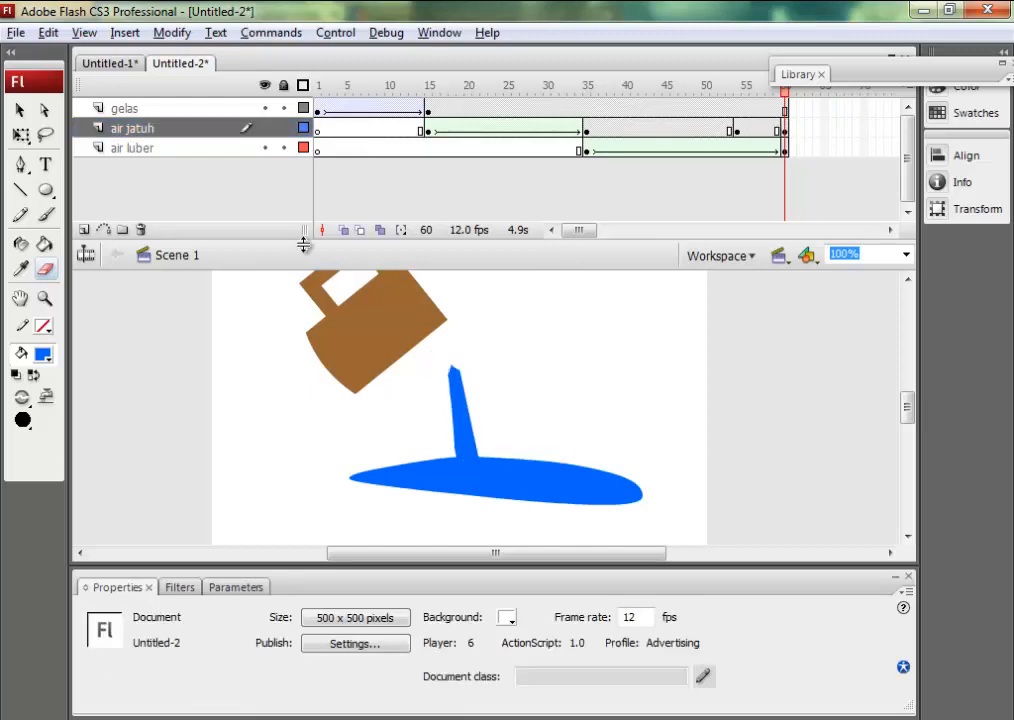
# Move the stream's transformation point to its base and flatten the stream at frame 60 into the puddle, to about 4 px high.
pyautogui.press('q')
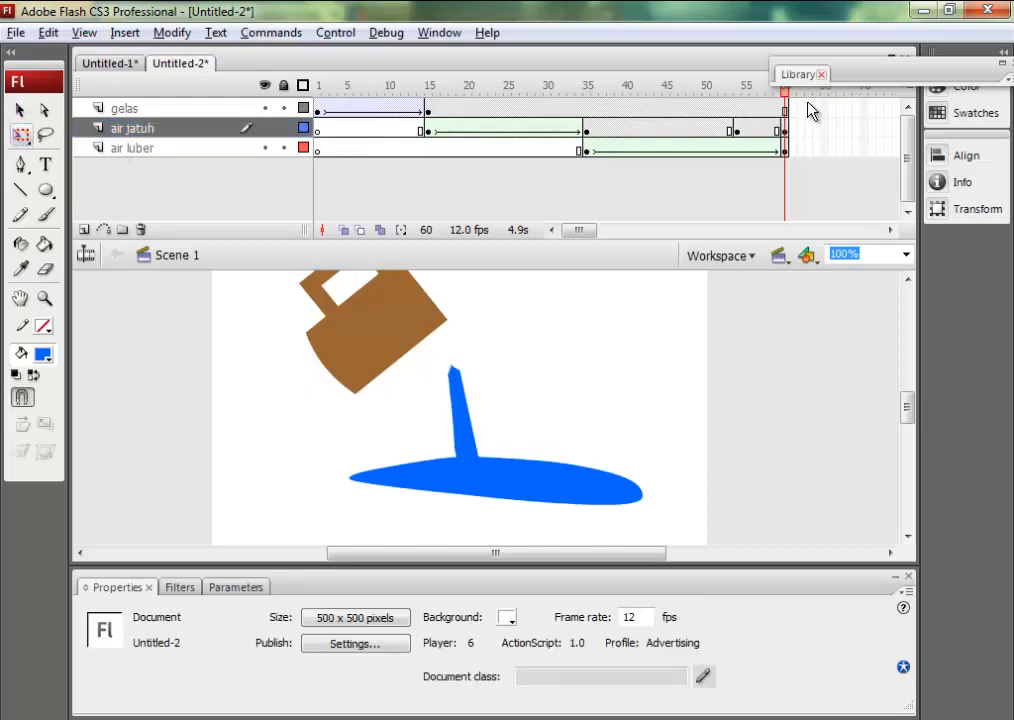
pyautogui.click(785, 131)
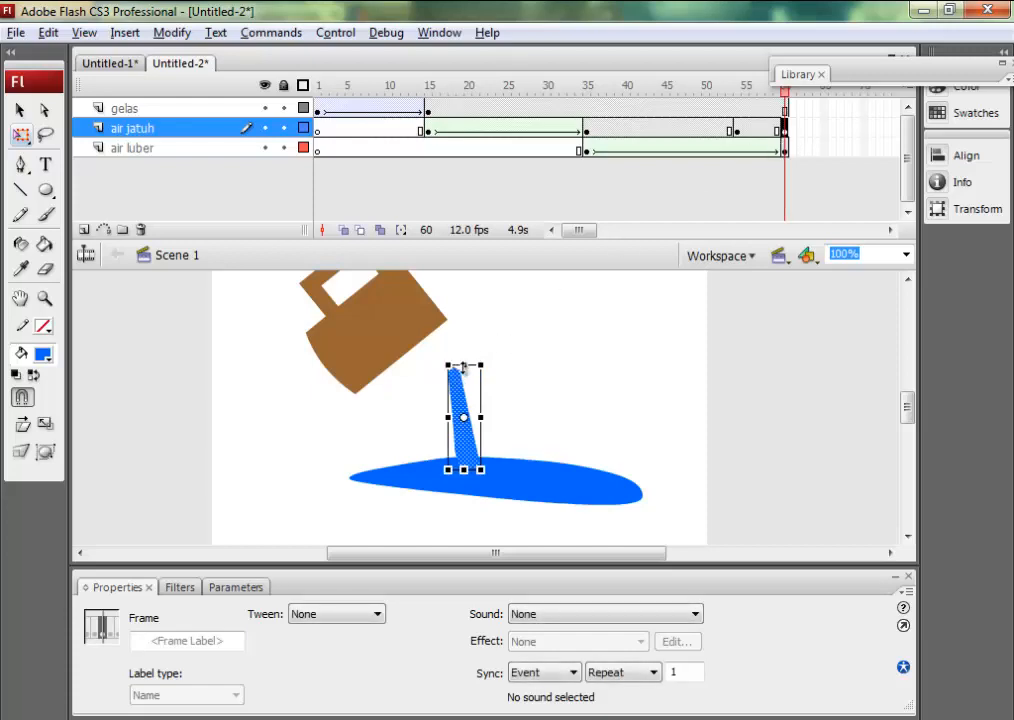
pyautogui.moveTo(465, 368); pyautogui.dragTo(479, 489)
pyautogui.hotkey('ctrl', 'z')
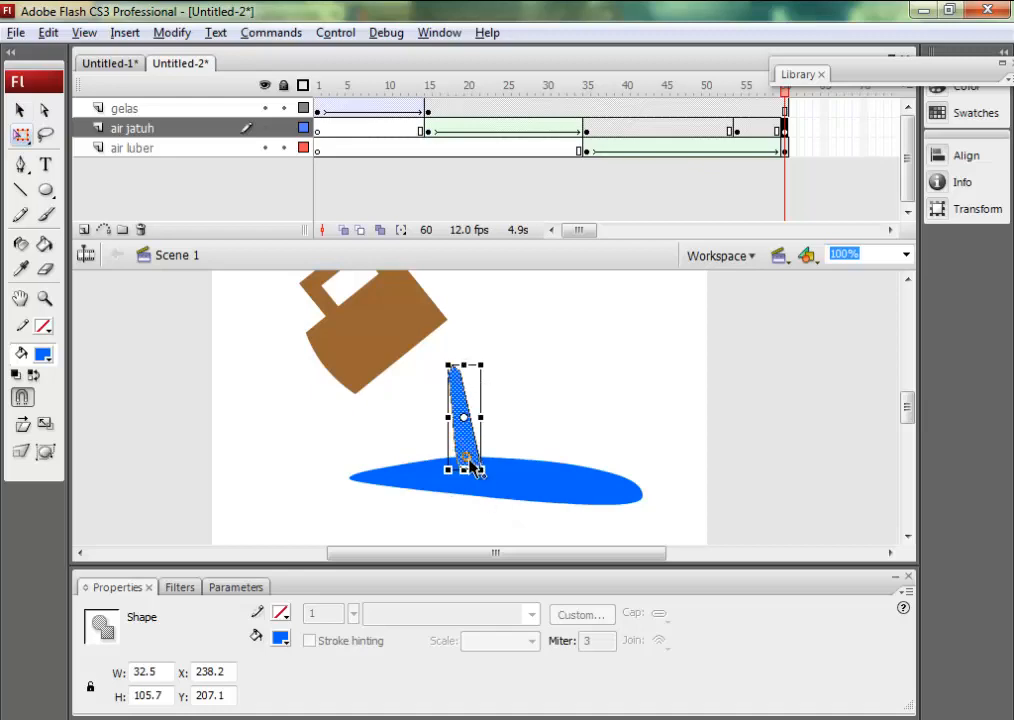
pyautogui.moveTo(471, 465); pyautogui.dragTo(462, 468)
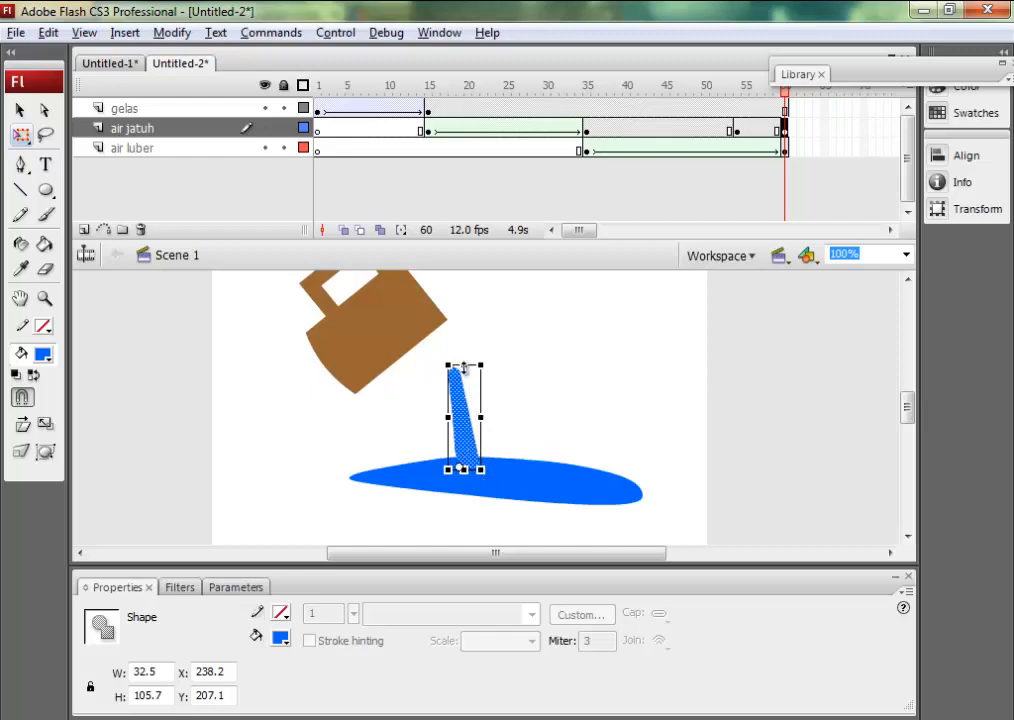
pyautogui.moveTo(463, 368); pyautogui.dragTo(489, 478)
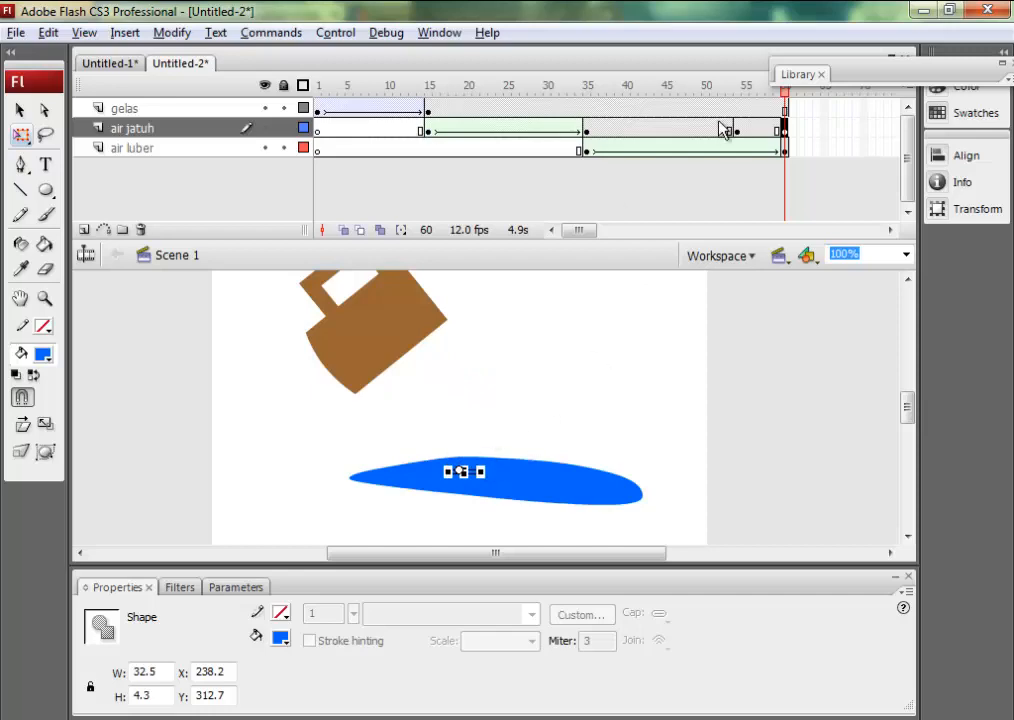
# Create a shape tween between frames 54 and 60 of the air jatuh layer and scrub through it to preview the vanishing stream.
pyautogui.rightClick(761, 128)
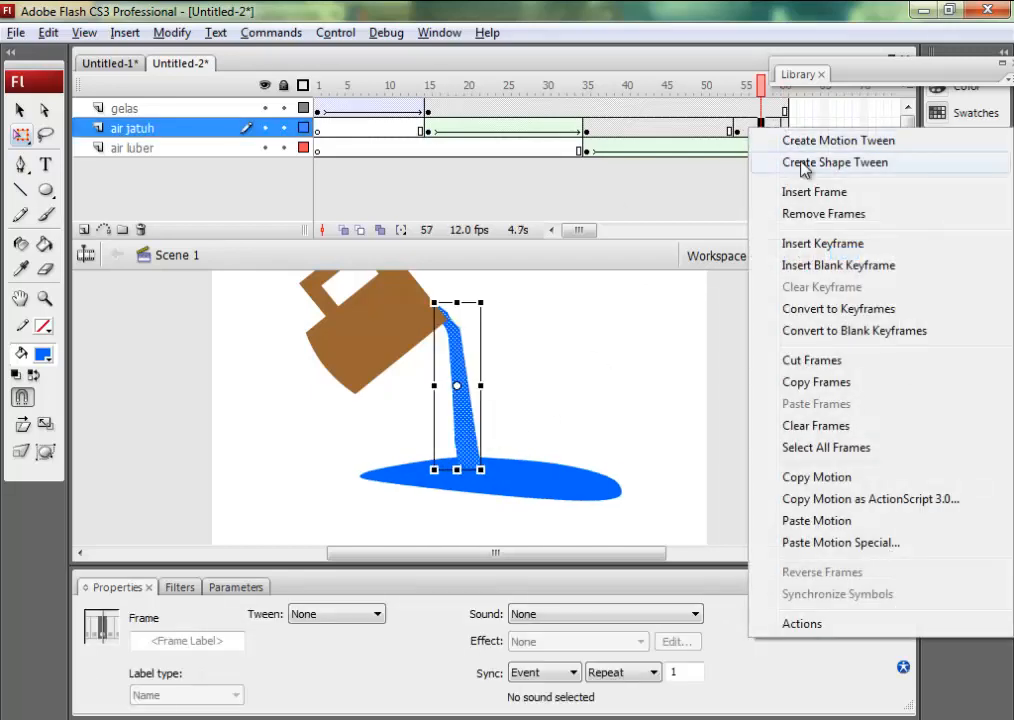
pyautogui.click(798, 161)
pyautogui.moveTo(765, 90); pyautogui.dragTo(748, 131)
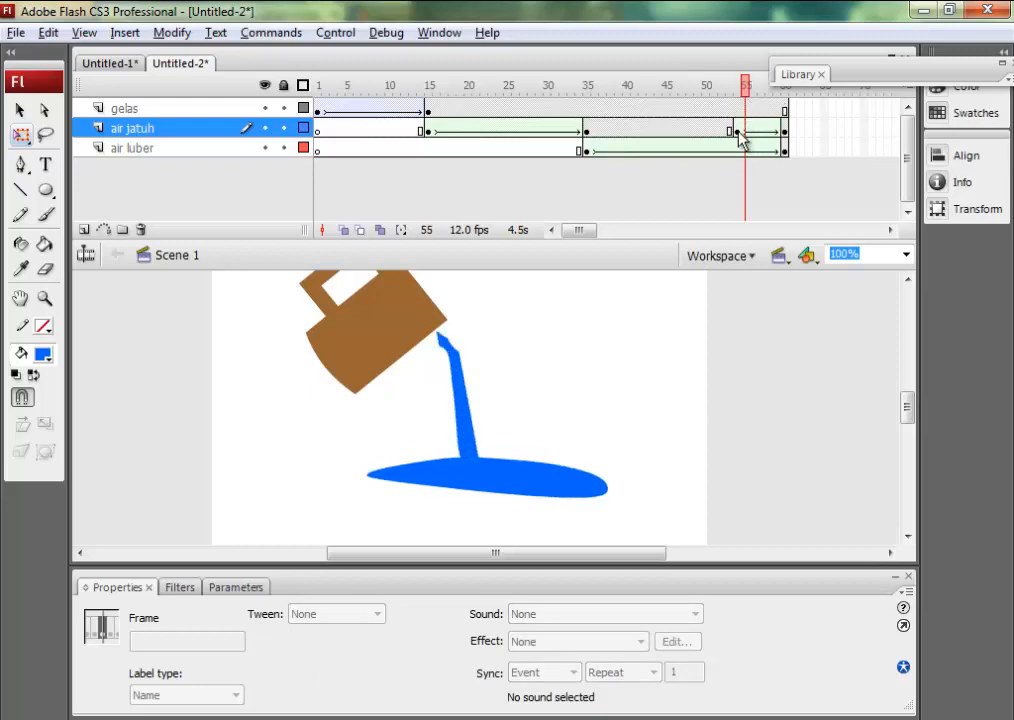
# Erase the curved upper end of the stream at the mug's rim at frame 54 of the air jatuh layer.
pyautogui.click(738, 131)
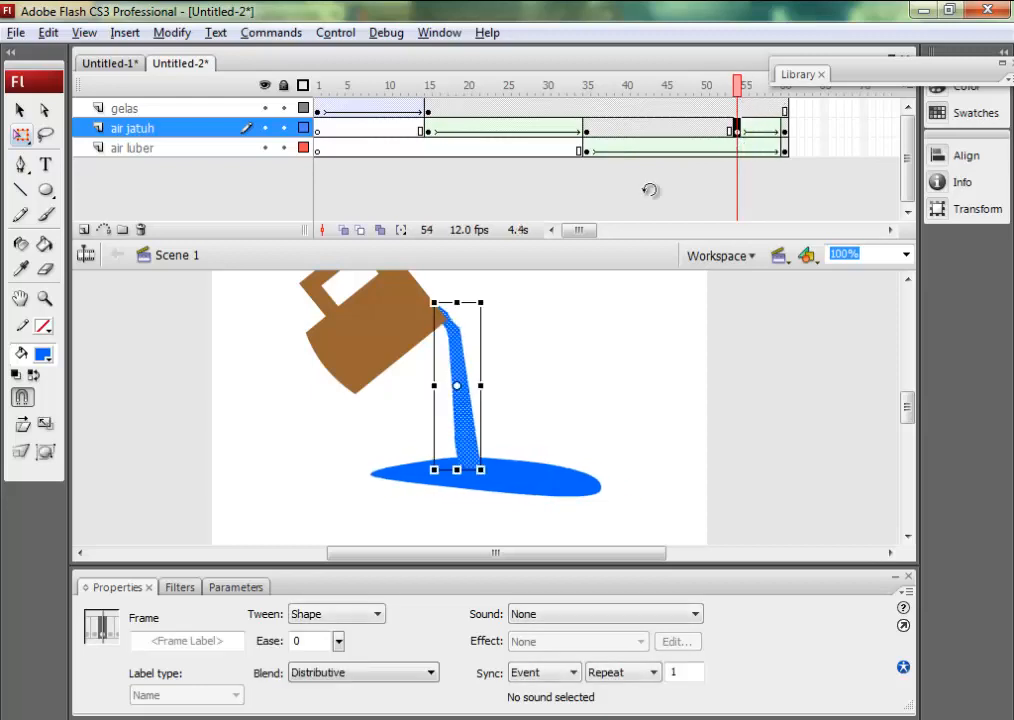
pyautogui.click(548, 313)
pyautogui.click(456, 334)
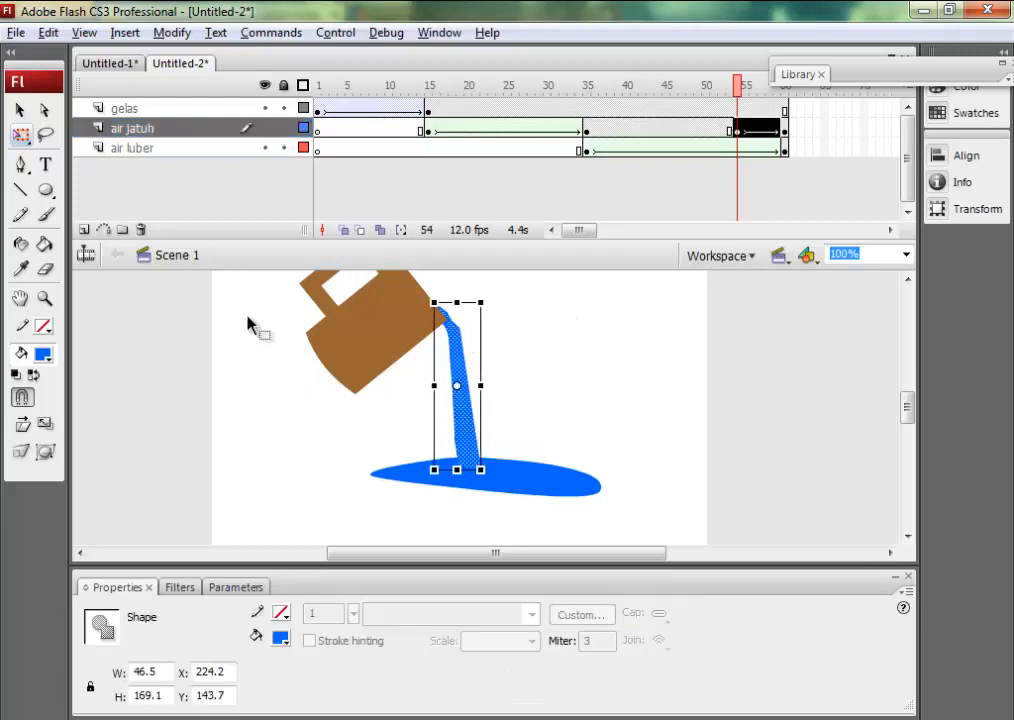
pyautogui.click(44, 269)
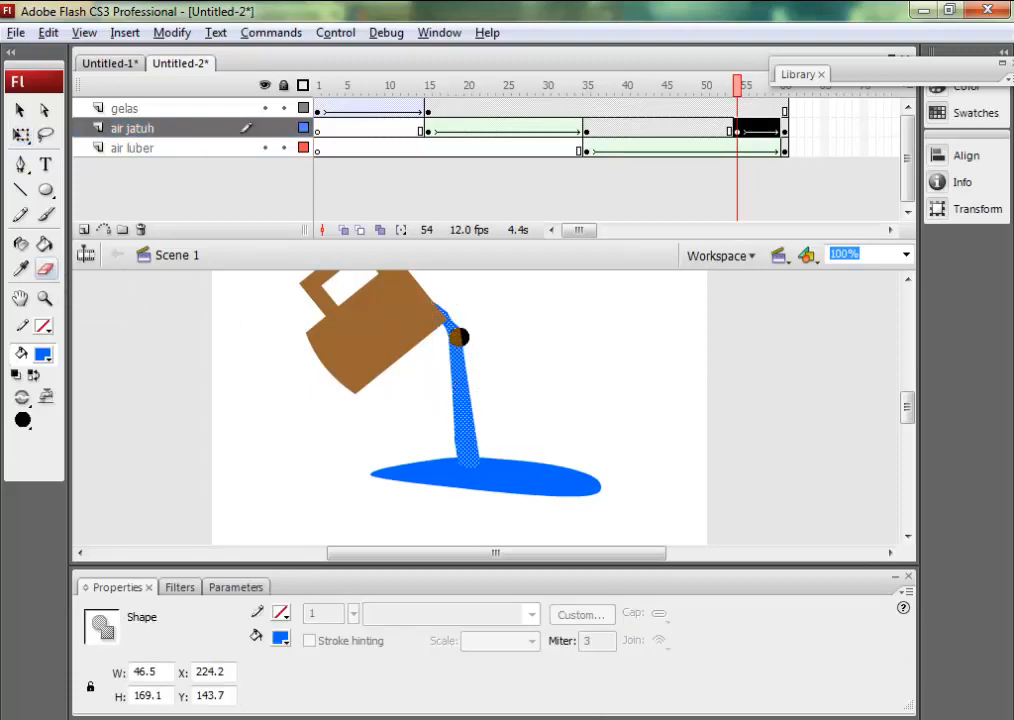
pyautogui.moveTo(444, 319)
pyautogui.mouseDown()
pyautogui.moveTo(439, 330)
pyautogui.moveTo(439, 310)
pyautogui.mouseUp()
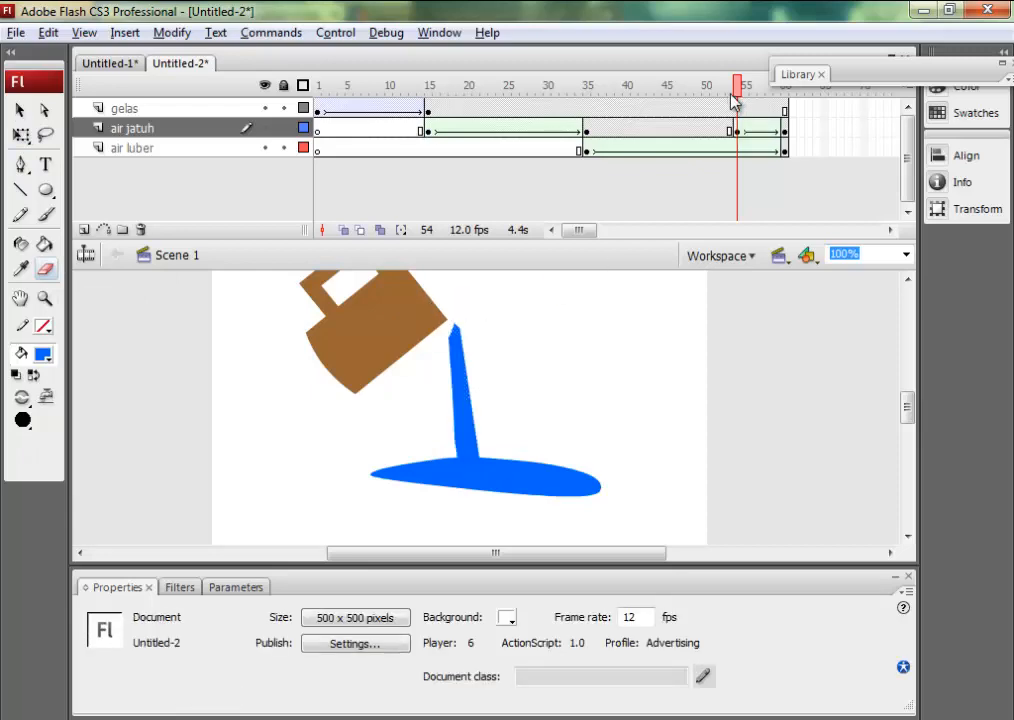
# Scrub back through the timeline to frame 10, test the movie to watch the whole animation, and close the preview.
pyautogui.moveTo(733, 100); pyautogui.dragTo(395, 160)
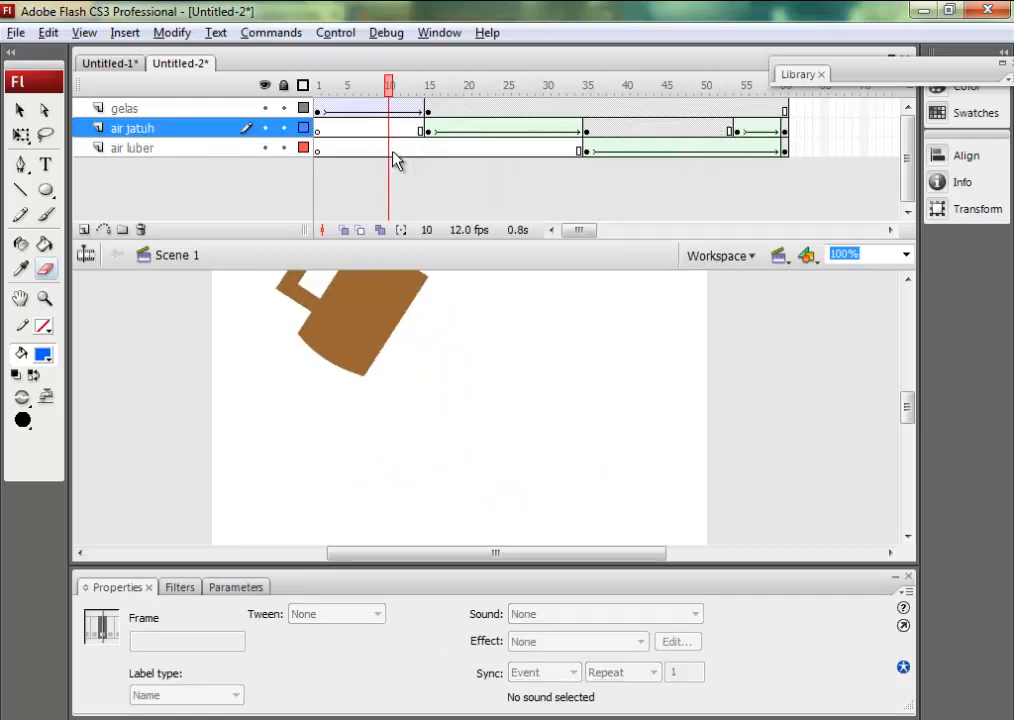
pyautogui.hotkey('ctrl', 'Return')
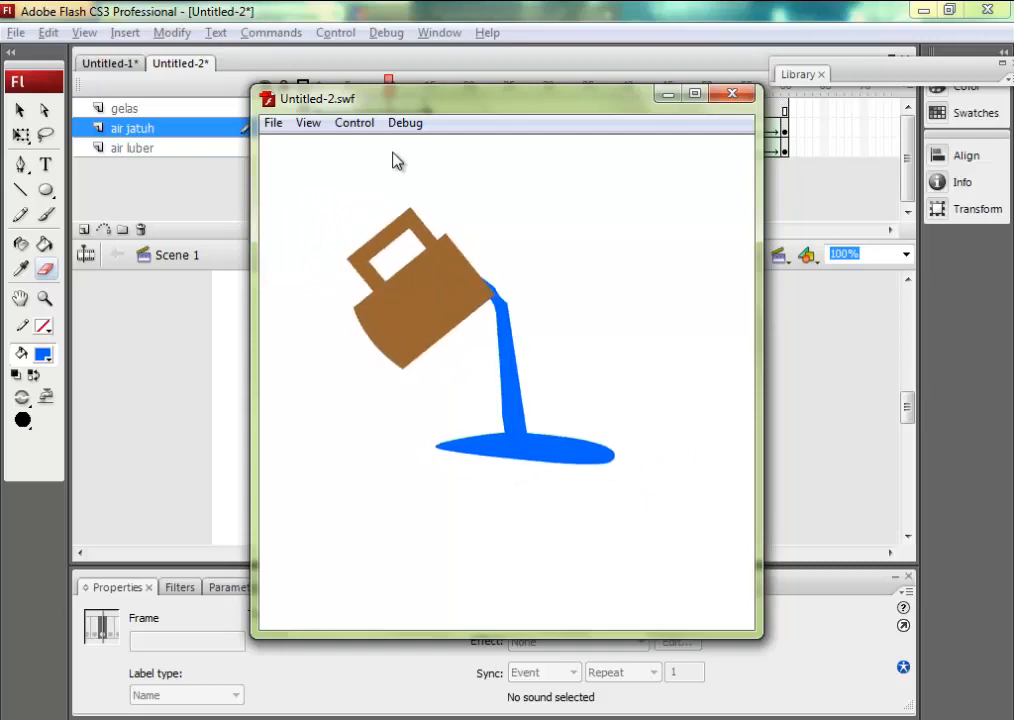
pyautogui.click(735, 96)
# Add a new layer, move it beneath the air luber layer, and name it latar belakang.
pyautogui.click(88, 233)
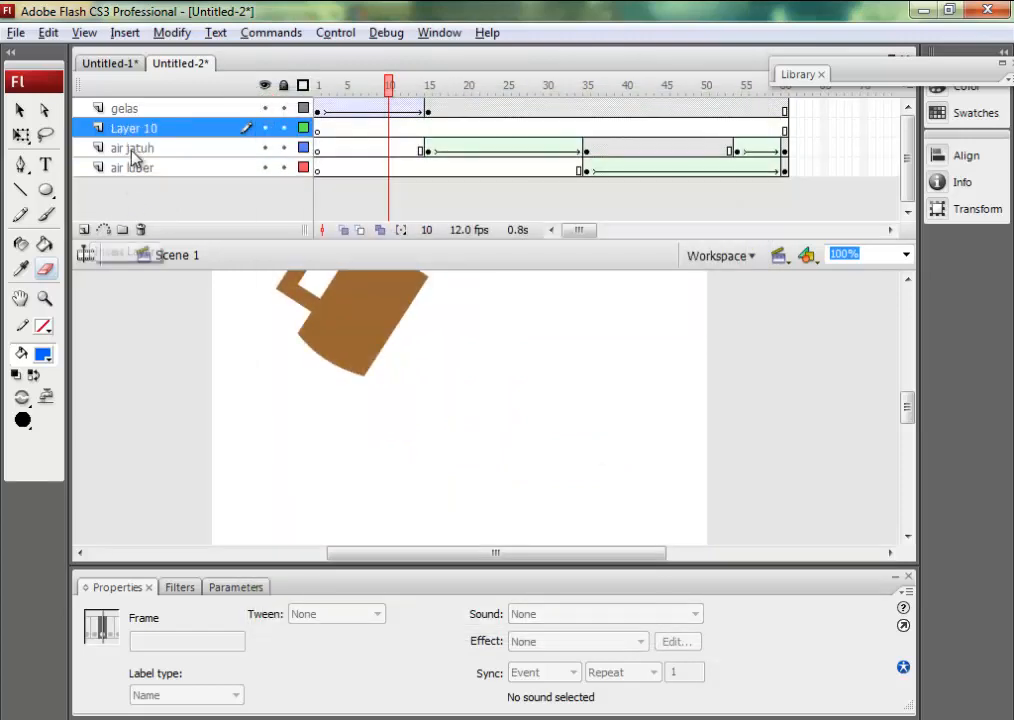
pyautogui.moveTo(130, 132); pyautogui.dragTo(130, 192)
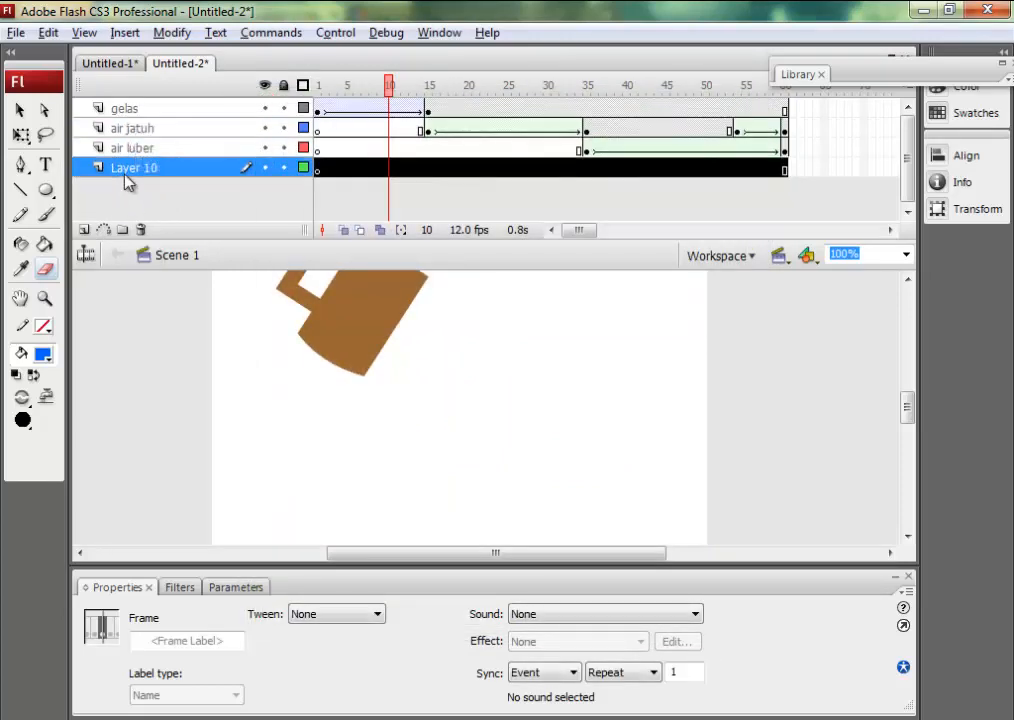
pyautogui.doubleClick(125, 170)
pyautogui.write('lata')
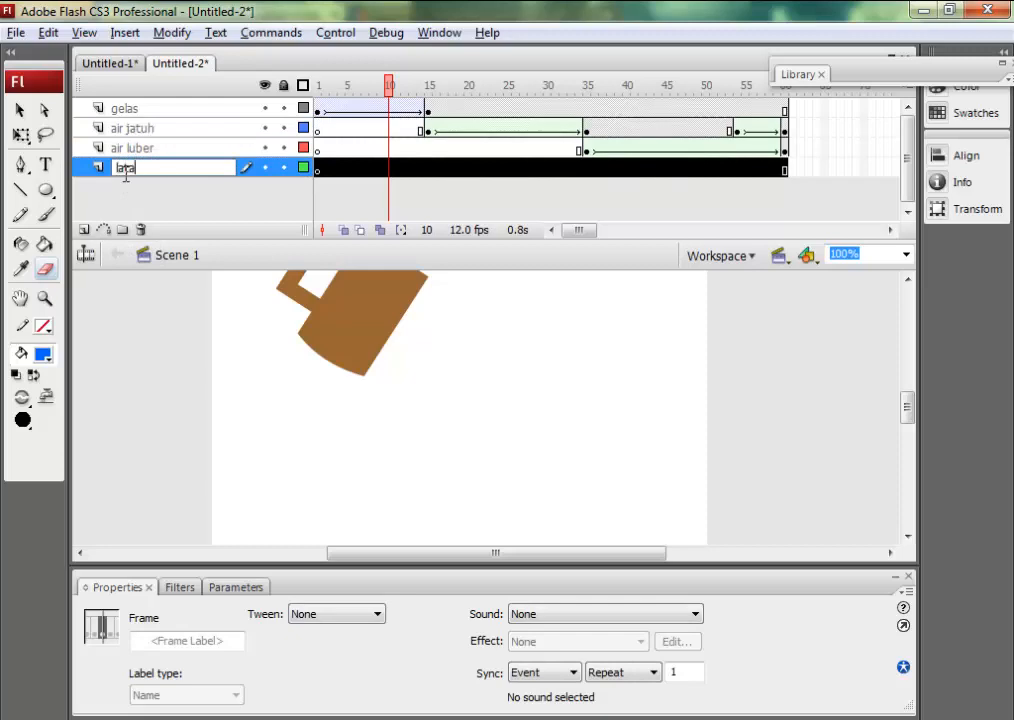
pyautogui.write('r belakang')
pyautogui.press('Return')
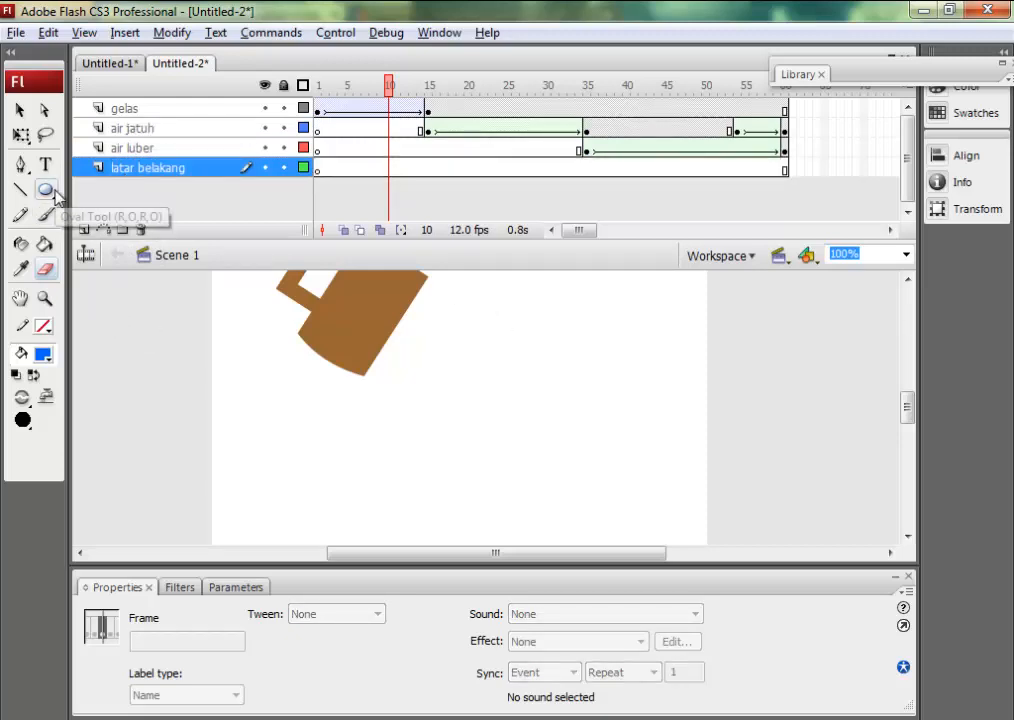
# Draw a rectangle about 502 by 322 px with a green-to-black radial gradient fill across the upper stage as the back wall.
pyautogui.press('r')
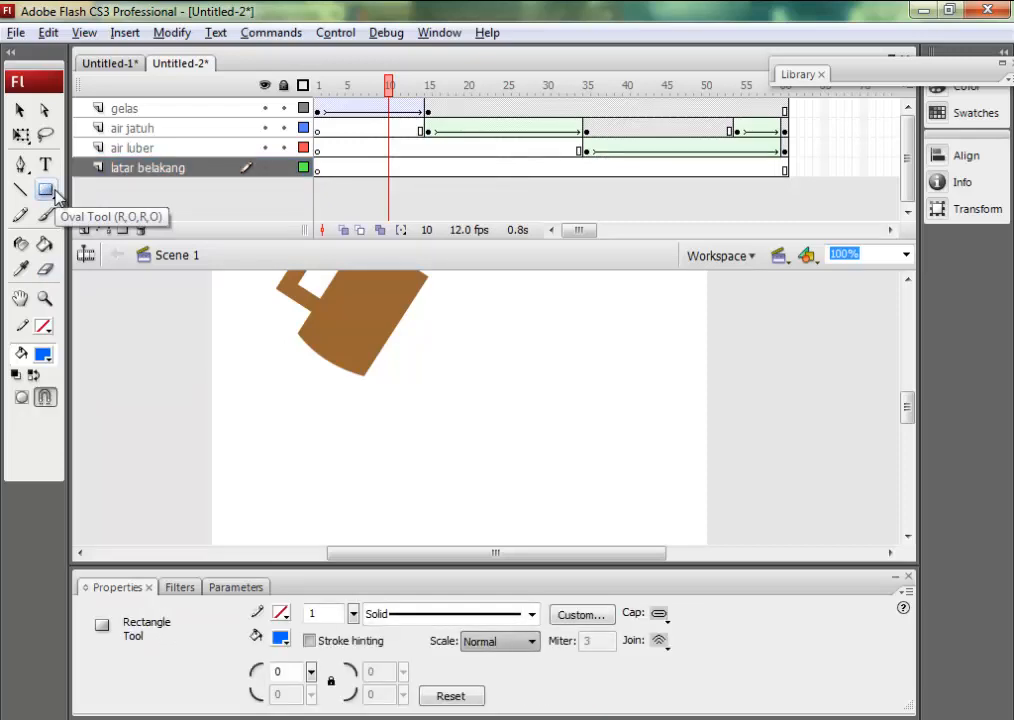
pyautogui.click(42, 355)
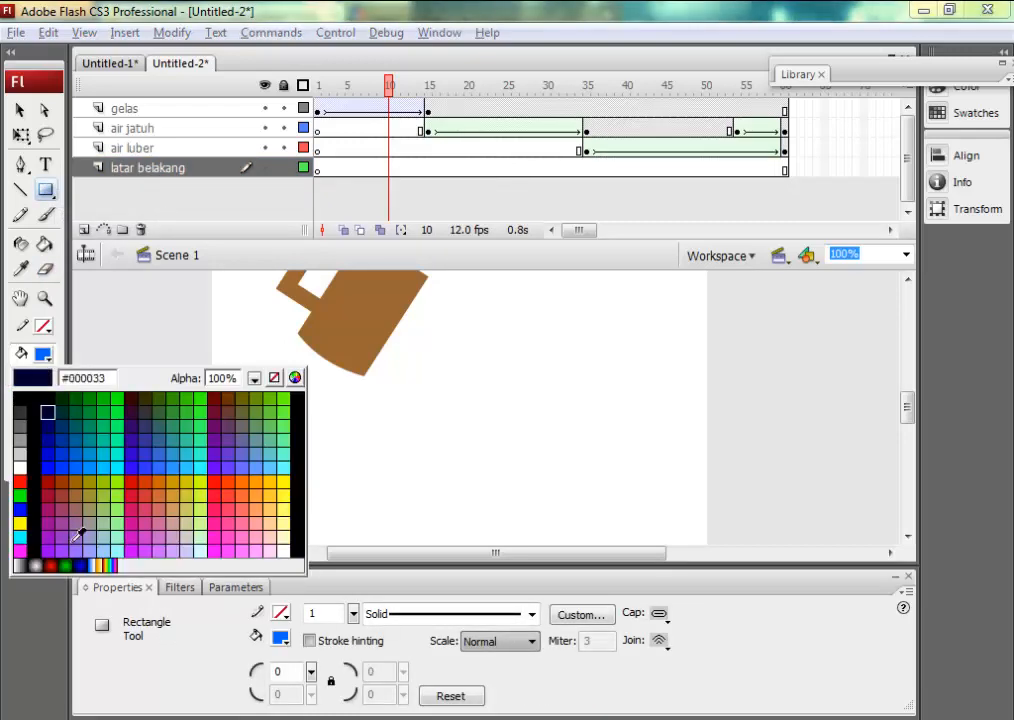
pyautogui.click(68, 565)
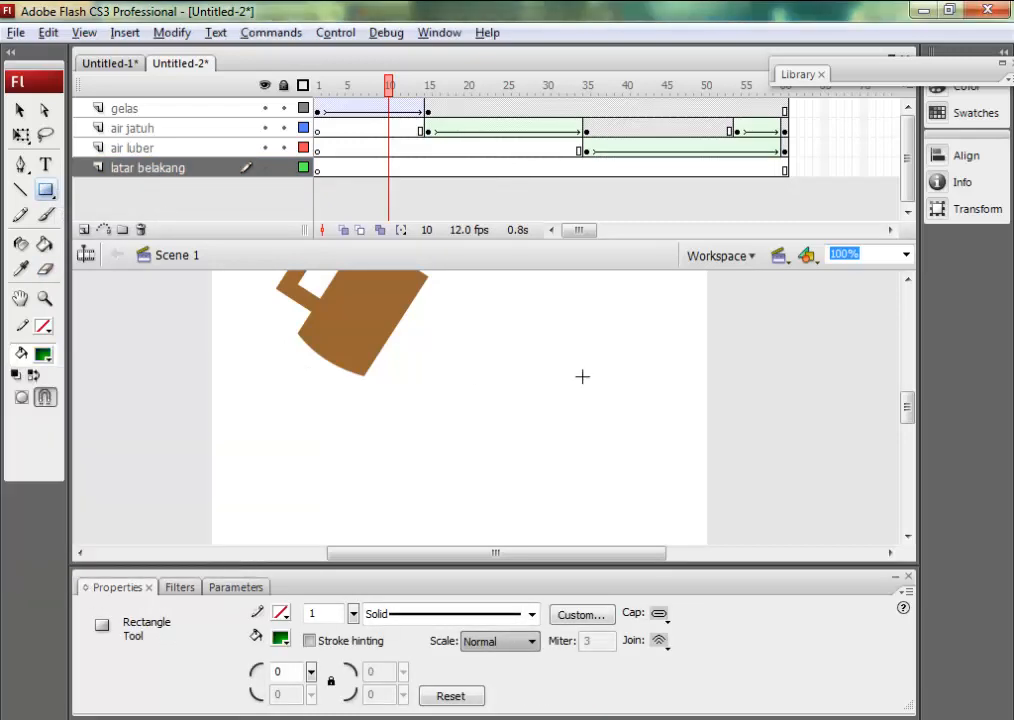
pyautogui.click(906, 256)
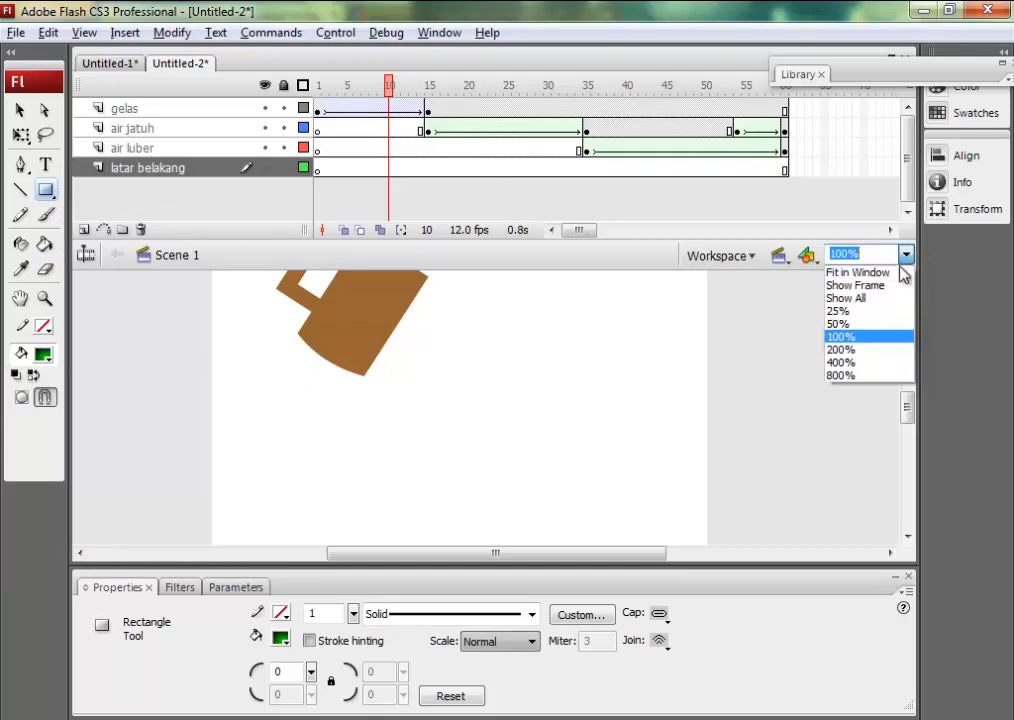
pyautogui.click(873, 327)
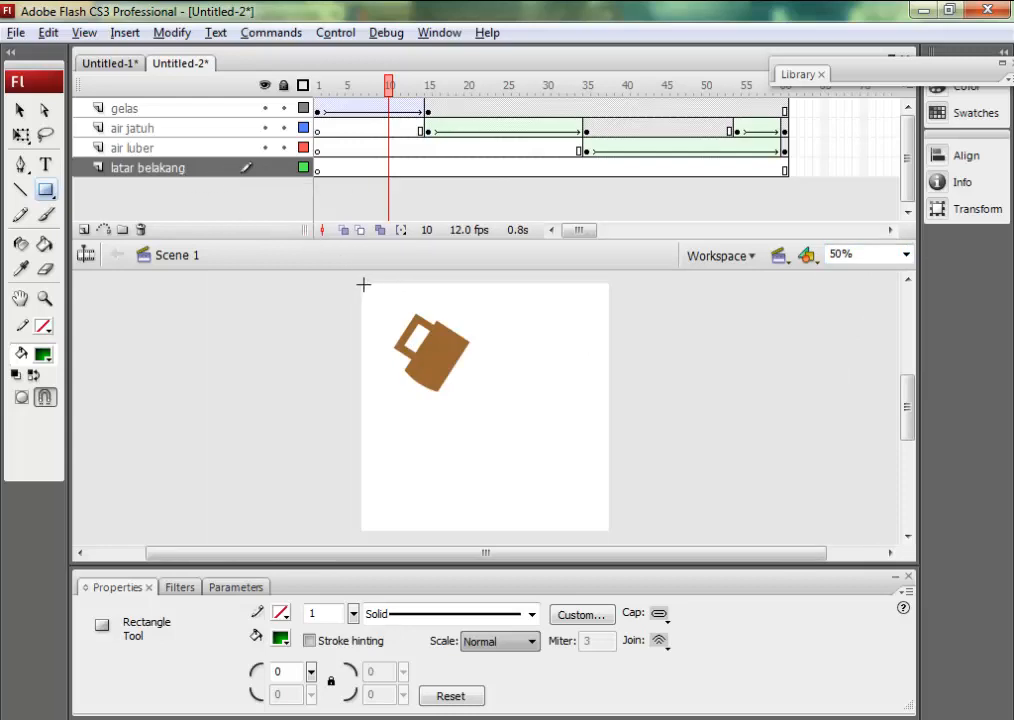
pyautogui.moveTo(363, 285); pyautogui.dragTo(612, 443)
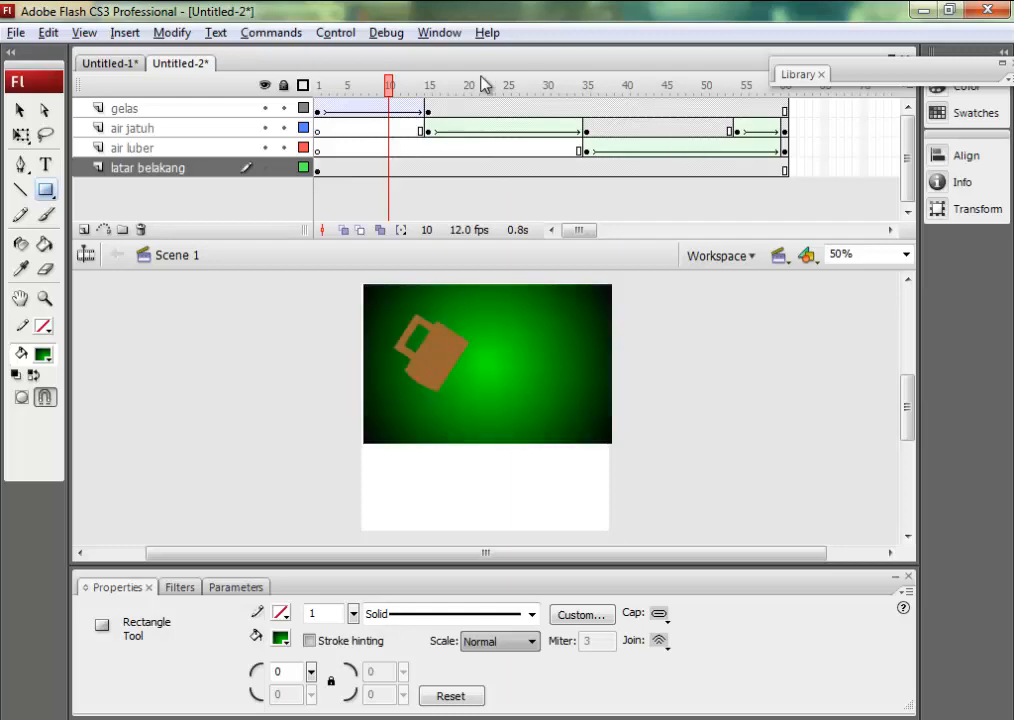
# At frame 34, shorten the green wall rectangle to about 302 px high so its lower edge meets the end of the water stream.
pyautogui.moveTo(390, 84); pyautogui.dragTo(584, 97)
pyautogui.click(22, 135)
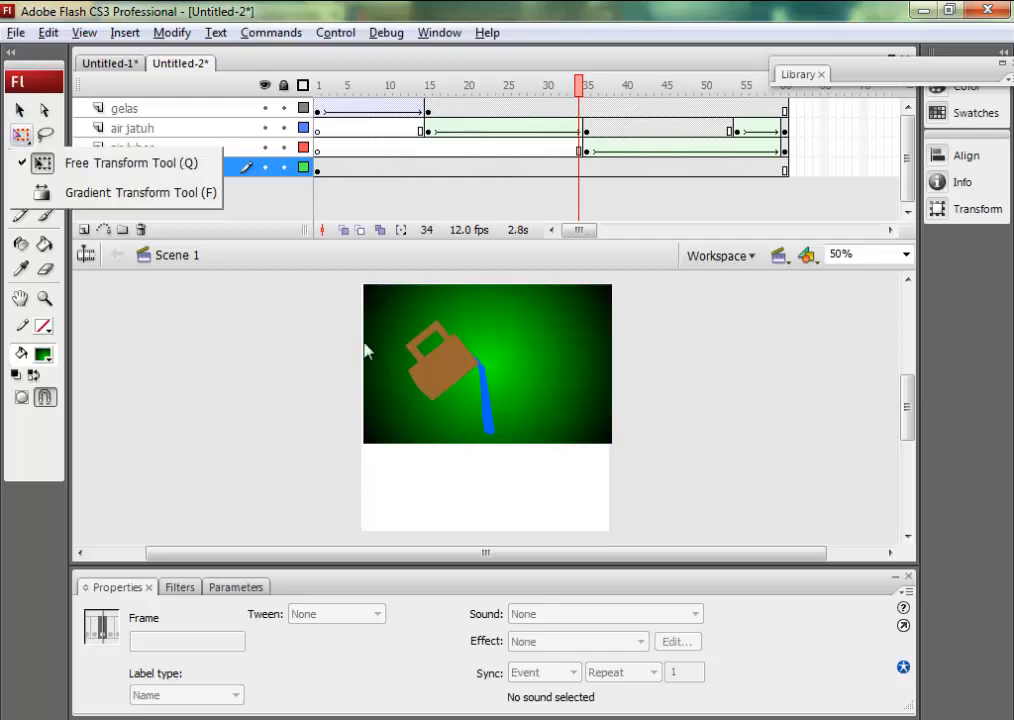
pyautogui.click(430, 430)
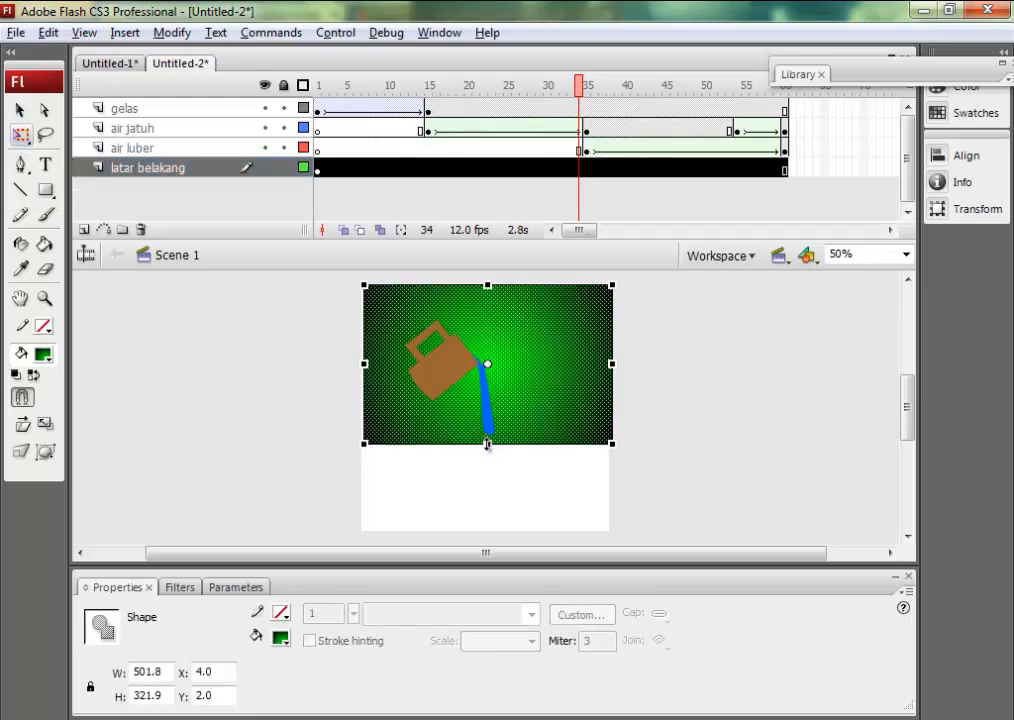
pyautogui.moveTo(487, 445); pyautogui.dragTo(487, 433)
pyautogui.click(702, 432)
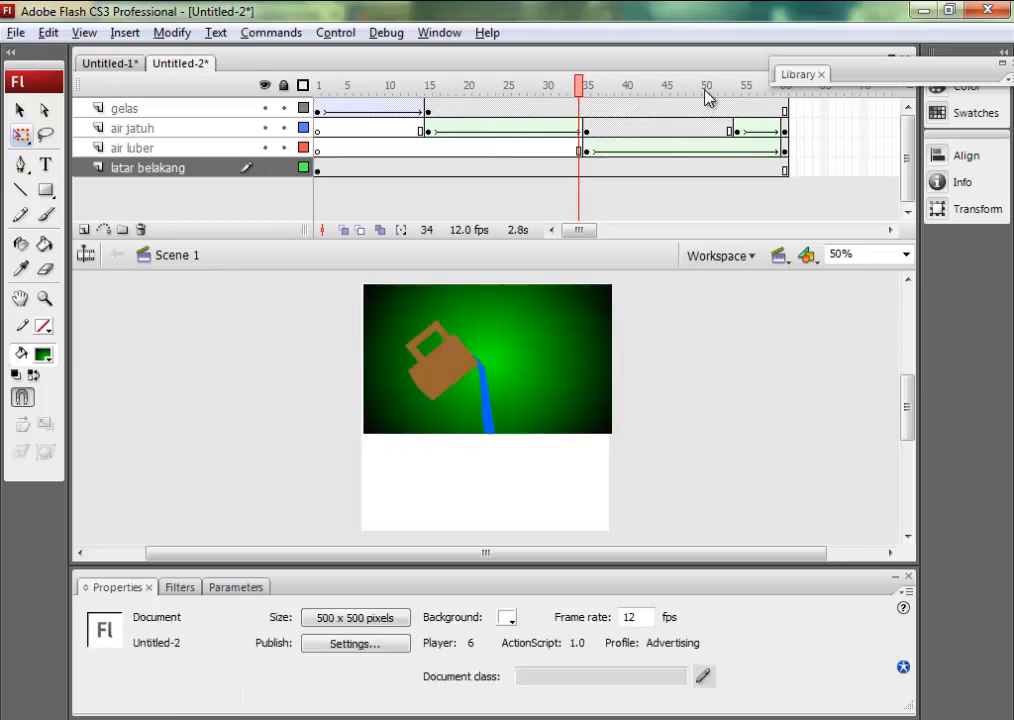
# At frame 48, duplicate the green wall rectangle and place the copy directly beneath it as the floor, at about X 0, Y 304.
pyautogui.moveTo(582, 93); pyautogui.dragTo(690, 106)
pyautogui.click(561, 432)
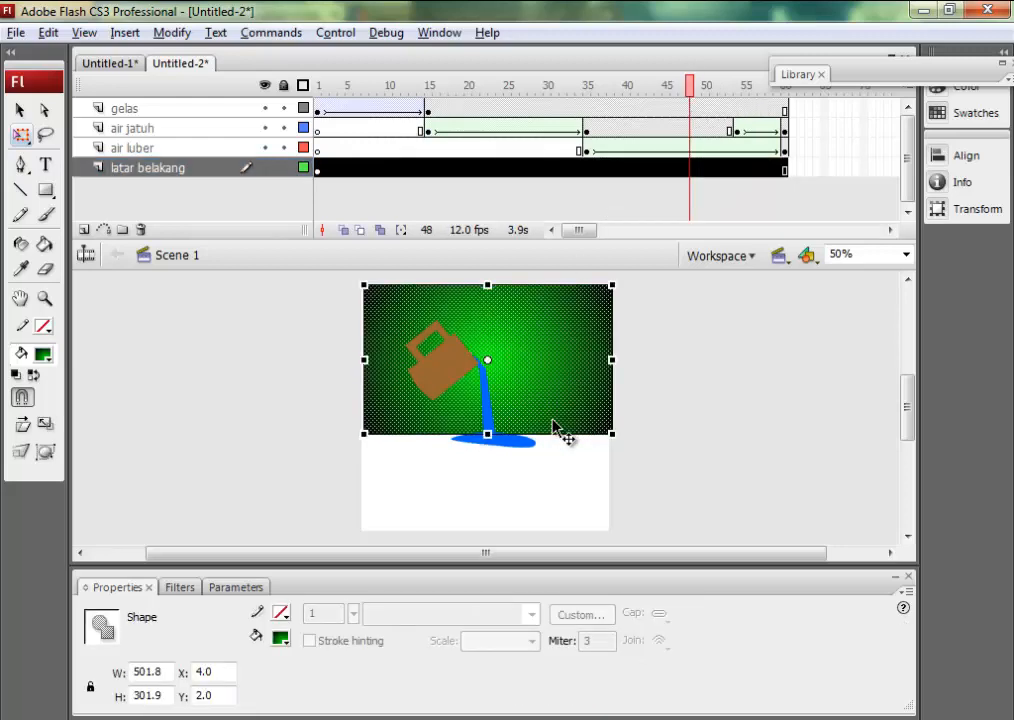
pyautogui.hotkey('ctrl', 'v')
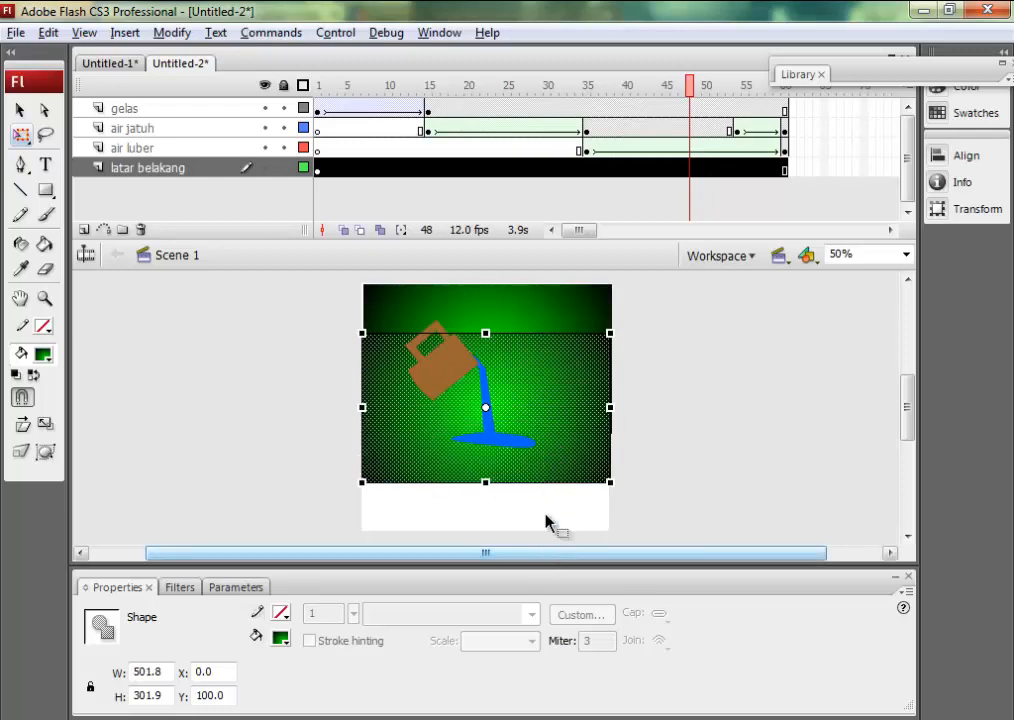
pyautogui.moveTo(588, 414); pyautogui.dragTo(594, 520)
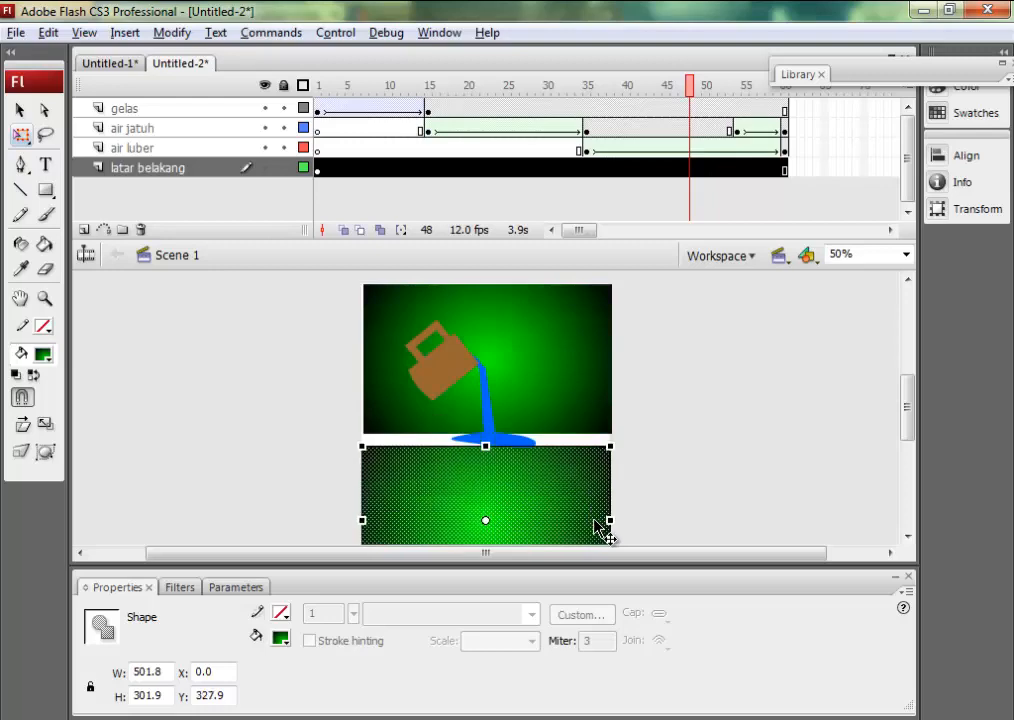
pyautogui.press('Up')
pyautogui.press('Up')
pyautogui.press('Up')
pyautogui.press('Up')
pyautogui.press('Up')
pyautogui.press('Up')
pyautogui.press('Up')
pyautogui.press('Up')
pyautogui.press('Up')
pyautogui.press('Up')
pyautogui.press('Up')
pyautogui.press('Up')
pyautogui.press('Up')
pyautogui.press('Up')
pyautogui.press('Up')
pyautogui.press('Up')
pyautogui.press('Up')
pyautogui.press('Up')
pyautogui.press('Up')
pyautogui.press('Up')
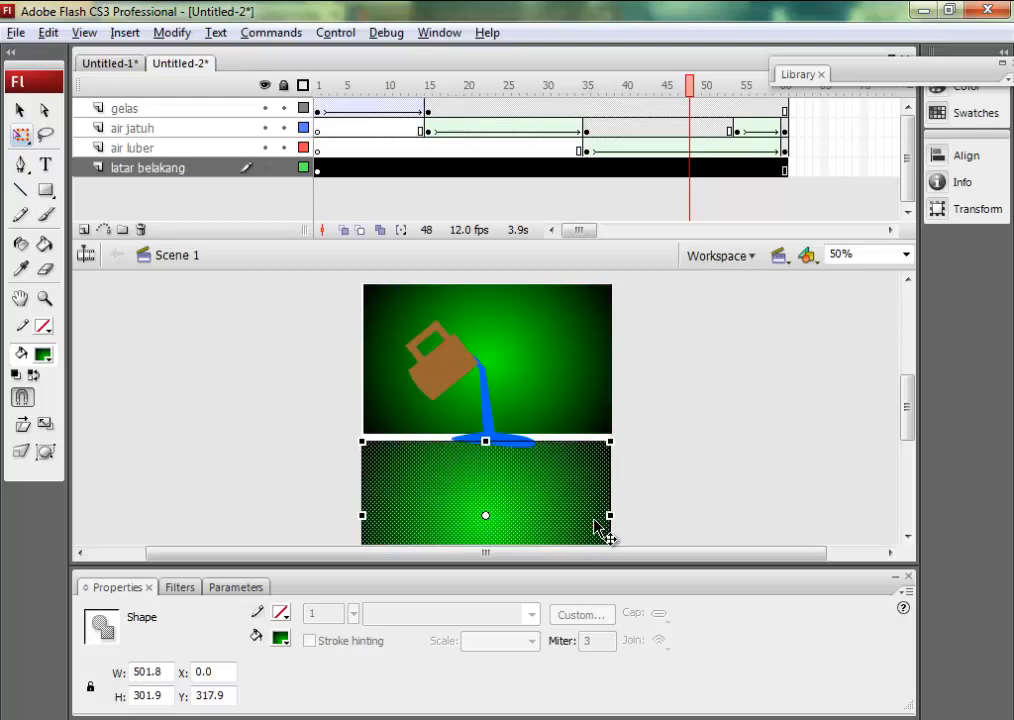
pyautogui.press('Up')
pyautogui.press('Up')
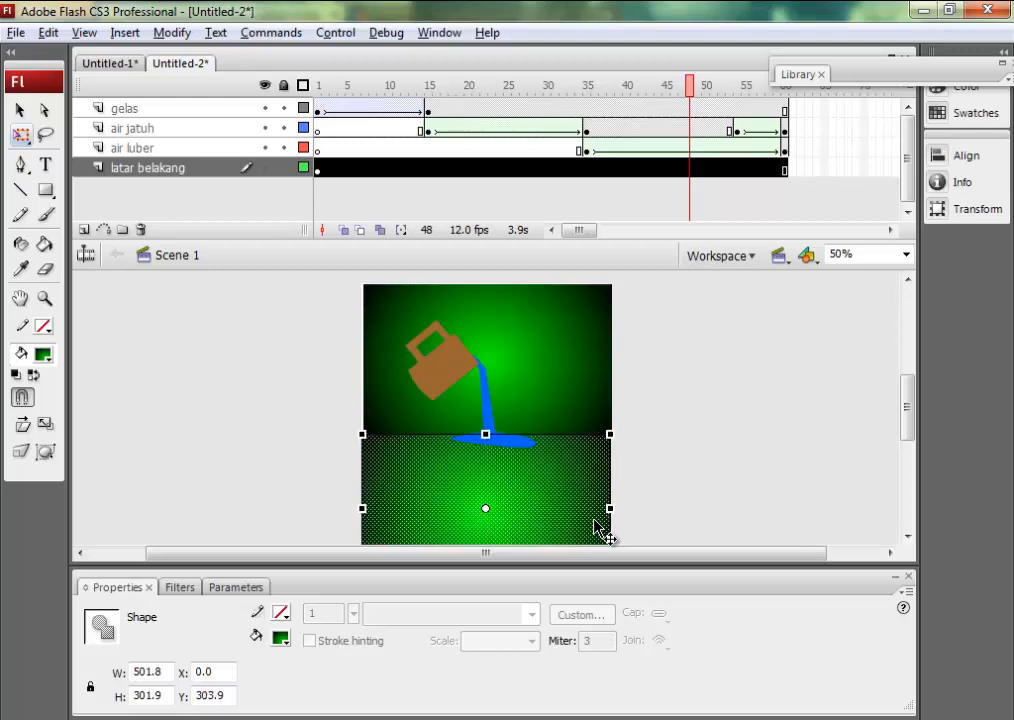
# Distort the floor rectangle's two lower corners outward into a perspective trapezoid about 868 px wide.
pyautogui.moveTo(911, 430); pyautogui.dragTo(910, 448)
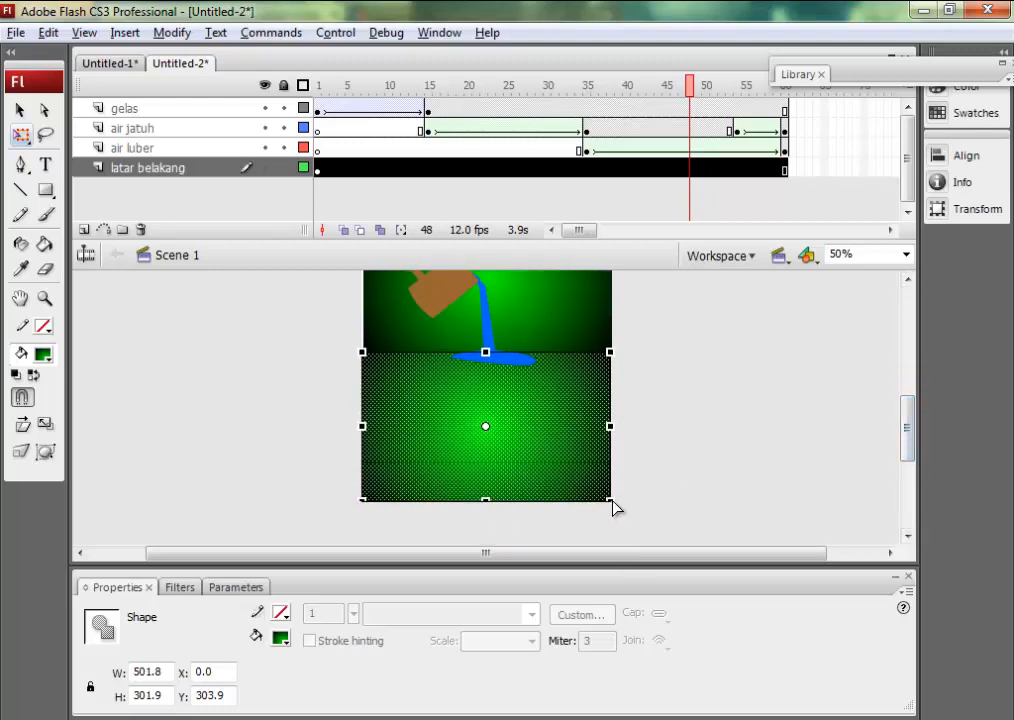
pyautogui.moveTo(612, 500); pyautogui.dragTo(694, 500)
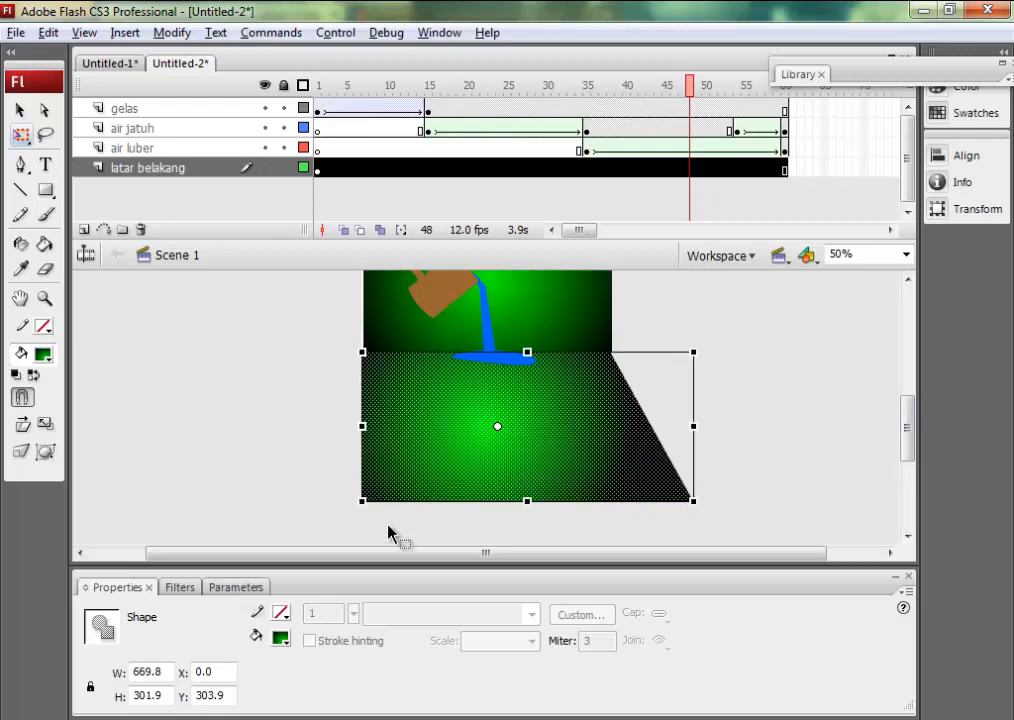
pyautogui.moveTo(362, 502); pyautogui.dragTo(266, 502)
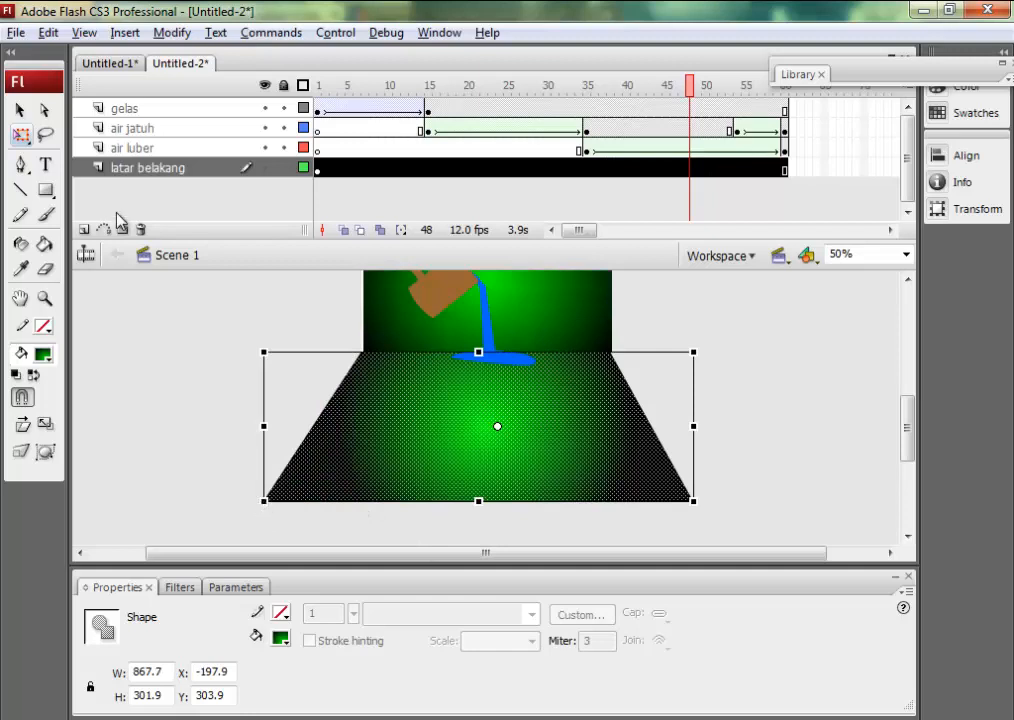
pyautogui.click(152, 335)
# Widen the floor's radial gradient with the Gradient Transform tool to span nearly the whole trapezoid, and test the movie.
pyautogui.click(20, 110)
pyautogui.click(24, 135)
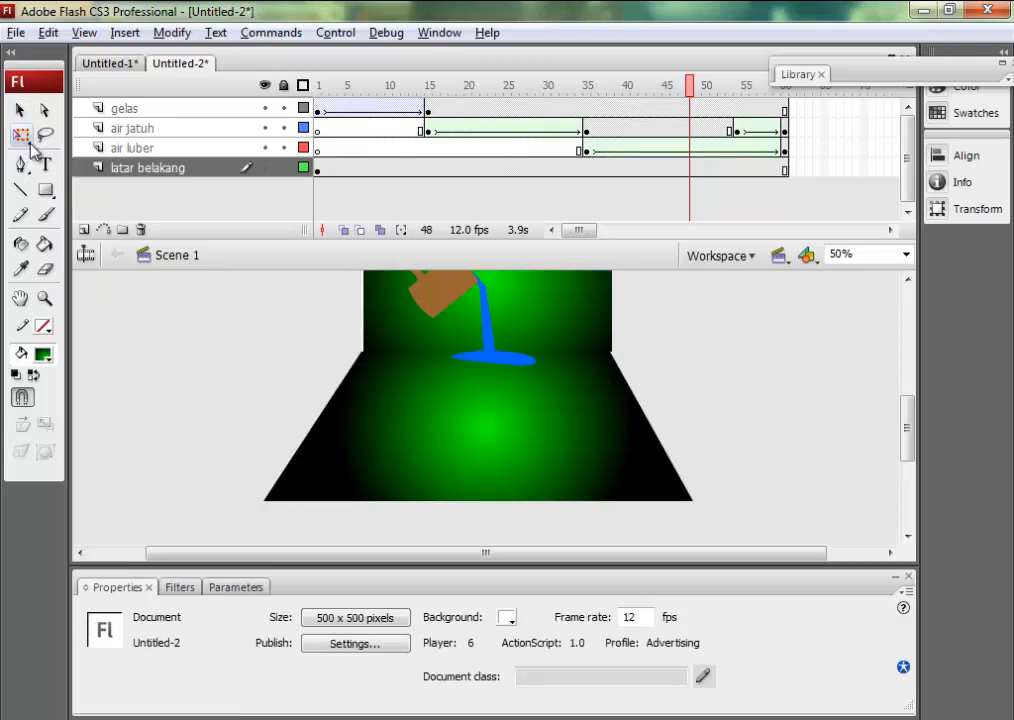
pyautogui.moveTo(31, 148); pyautogui.dragTo(70, 198)
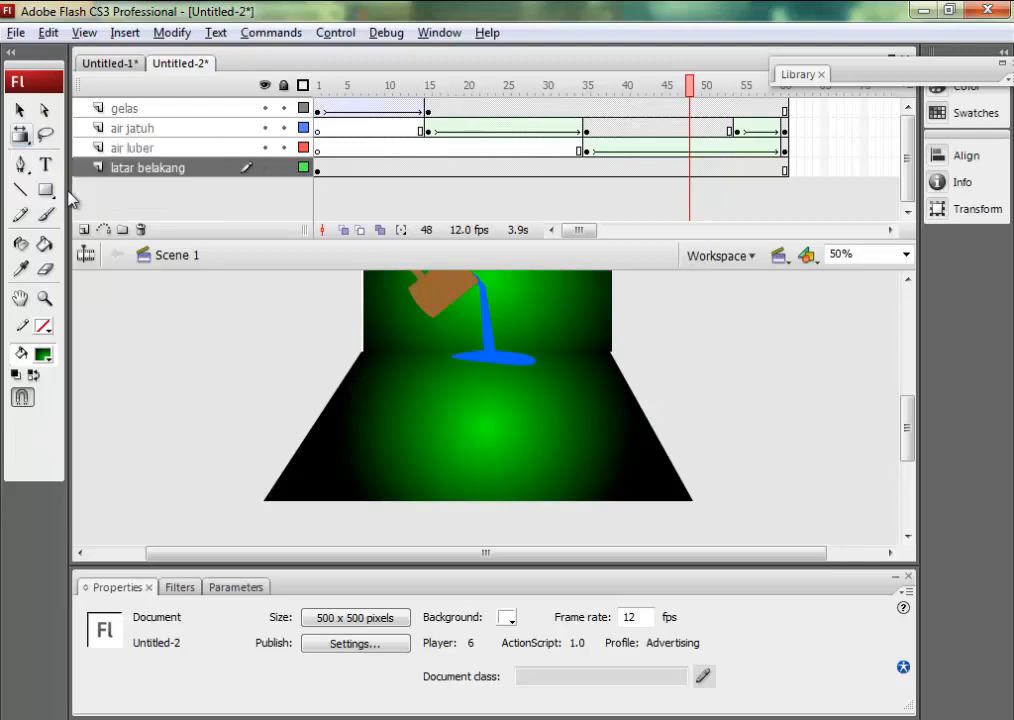
pyautogui.click(446, 399)
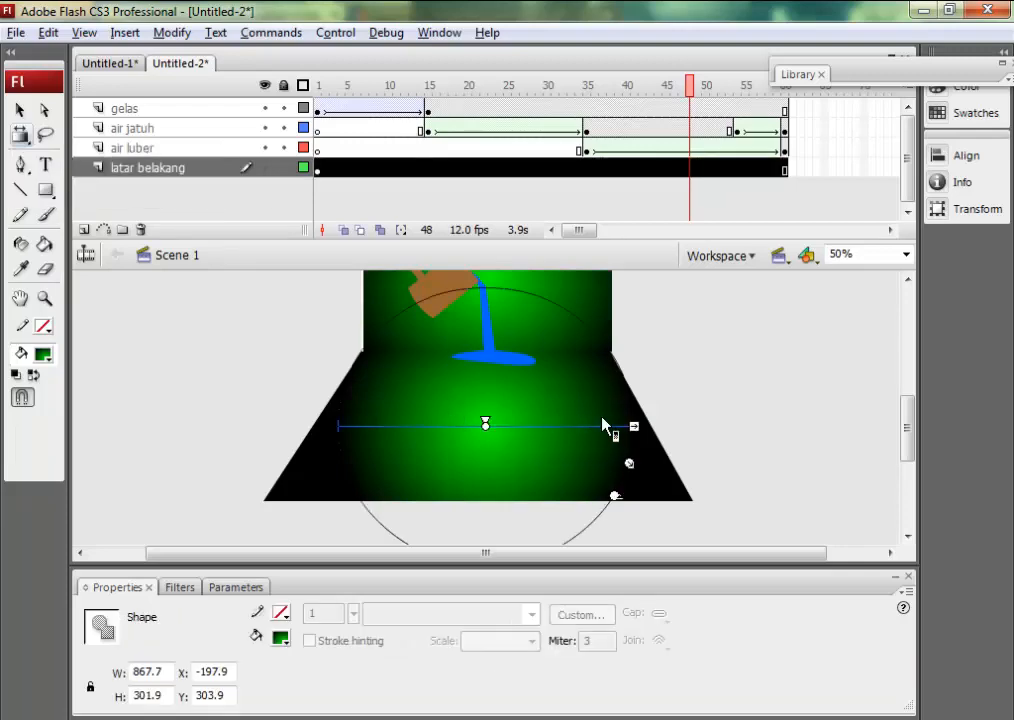
pyautogui.moveTo(633, 426); pyautogui.dragTo(695, 423)
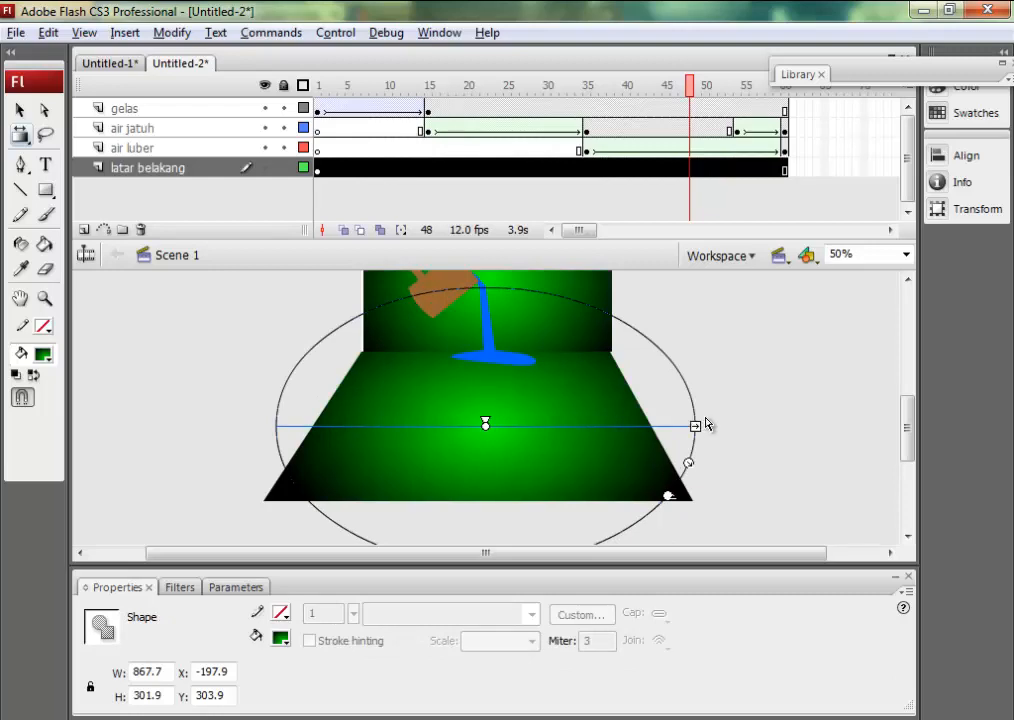
pyautogui.click(737, 421)
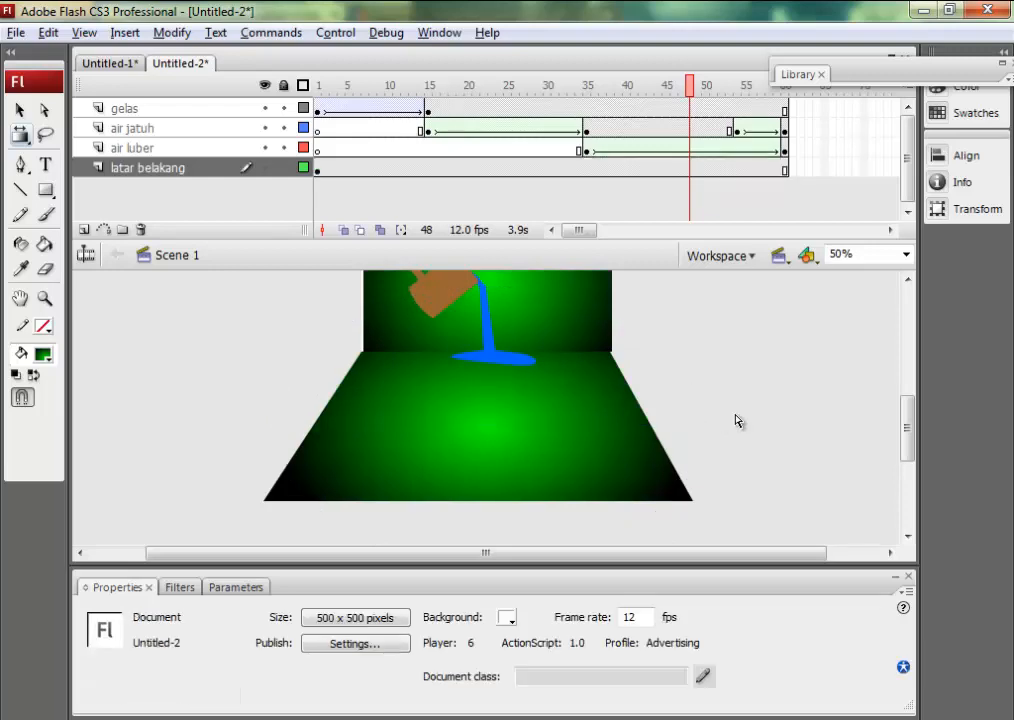
pyautogui.hotkey('ctrl', 'Return')
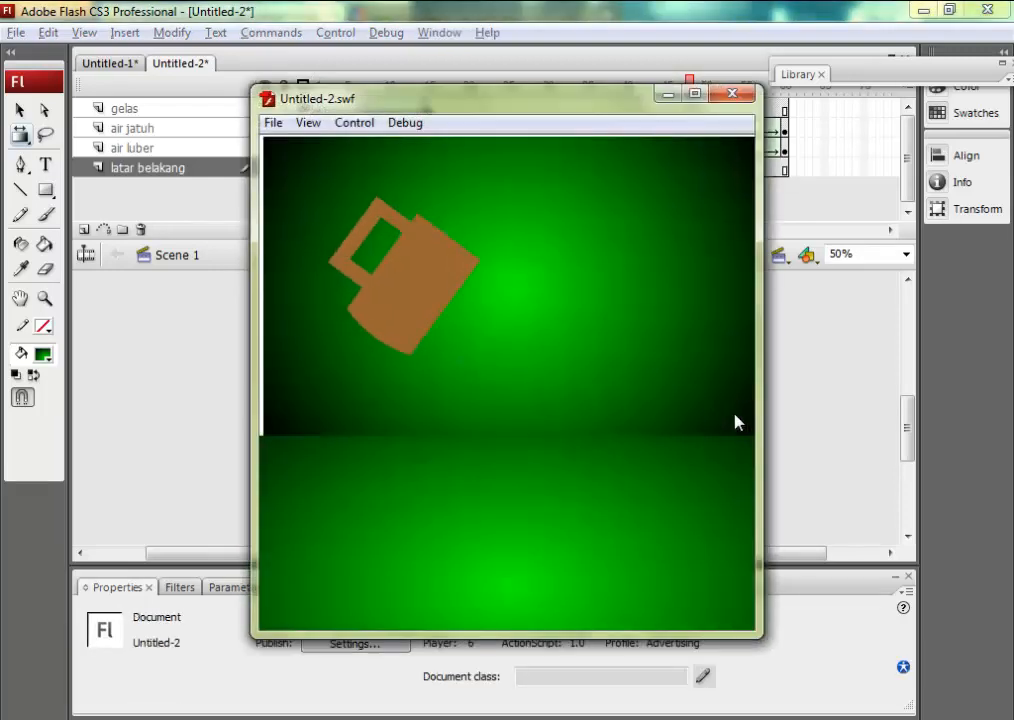